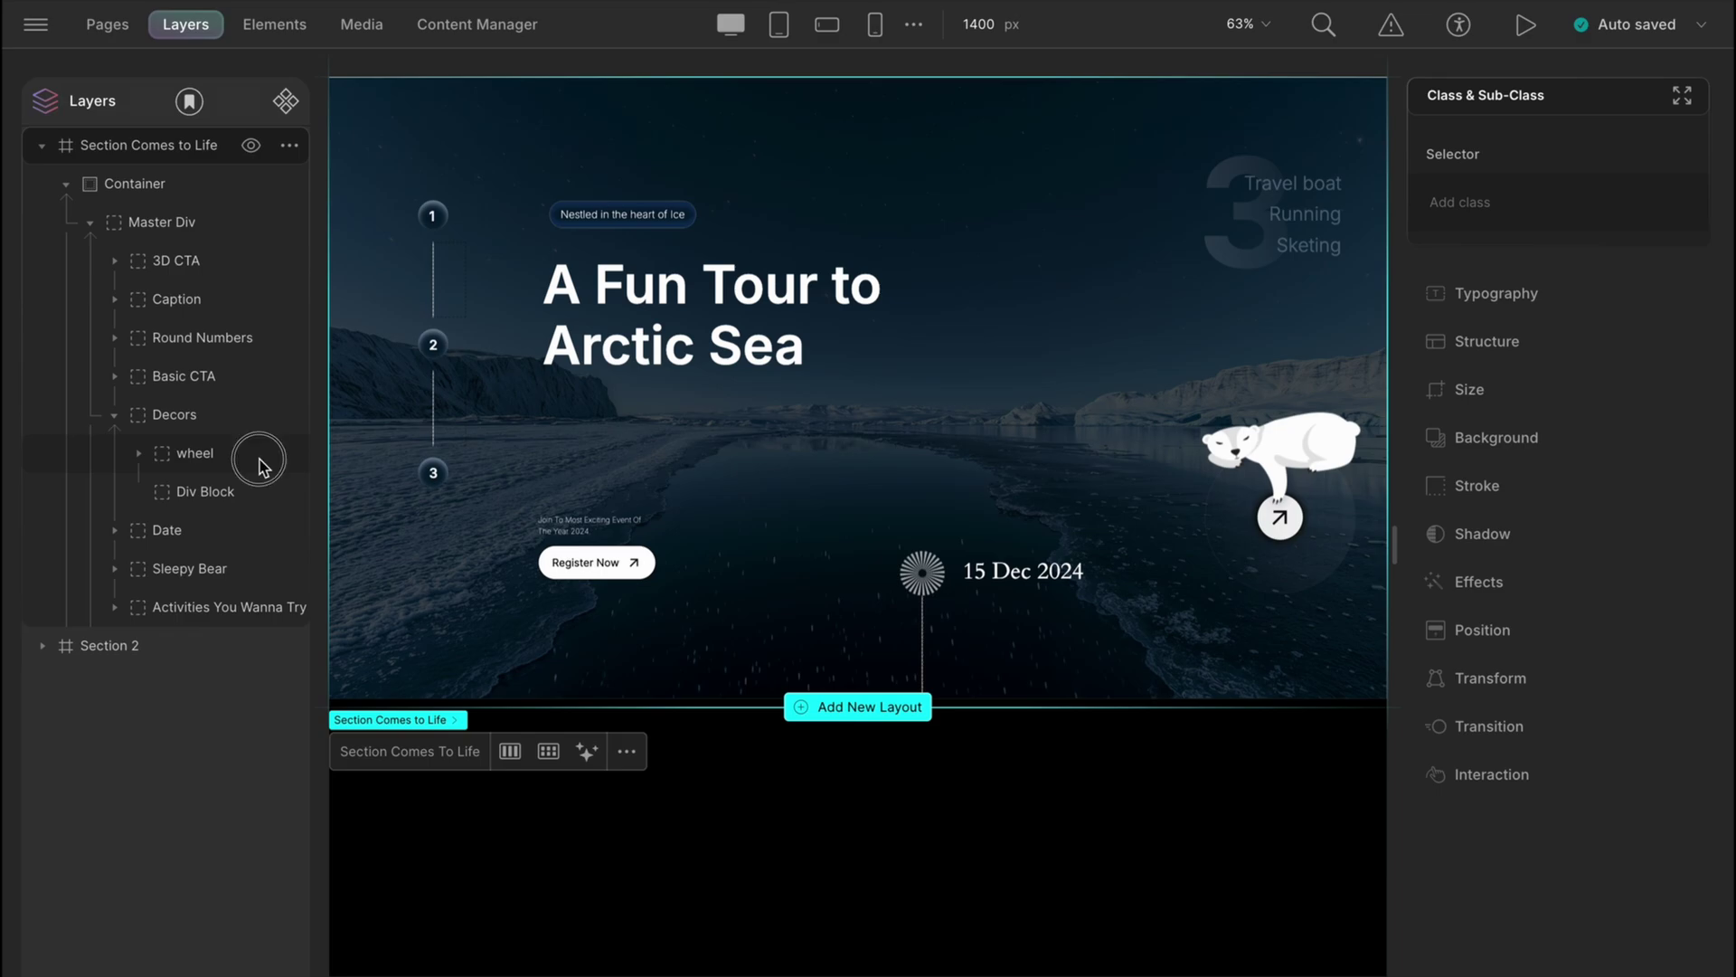
- Add a scroll-into-view interaction to the wheel layer
left_click(261, 467)
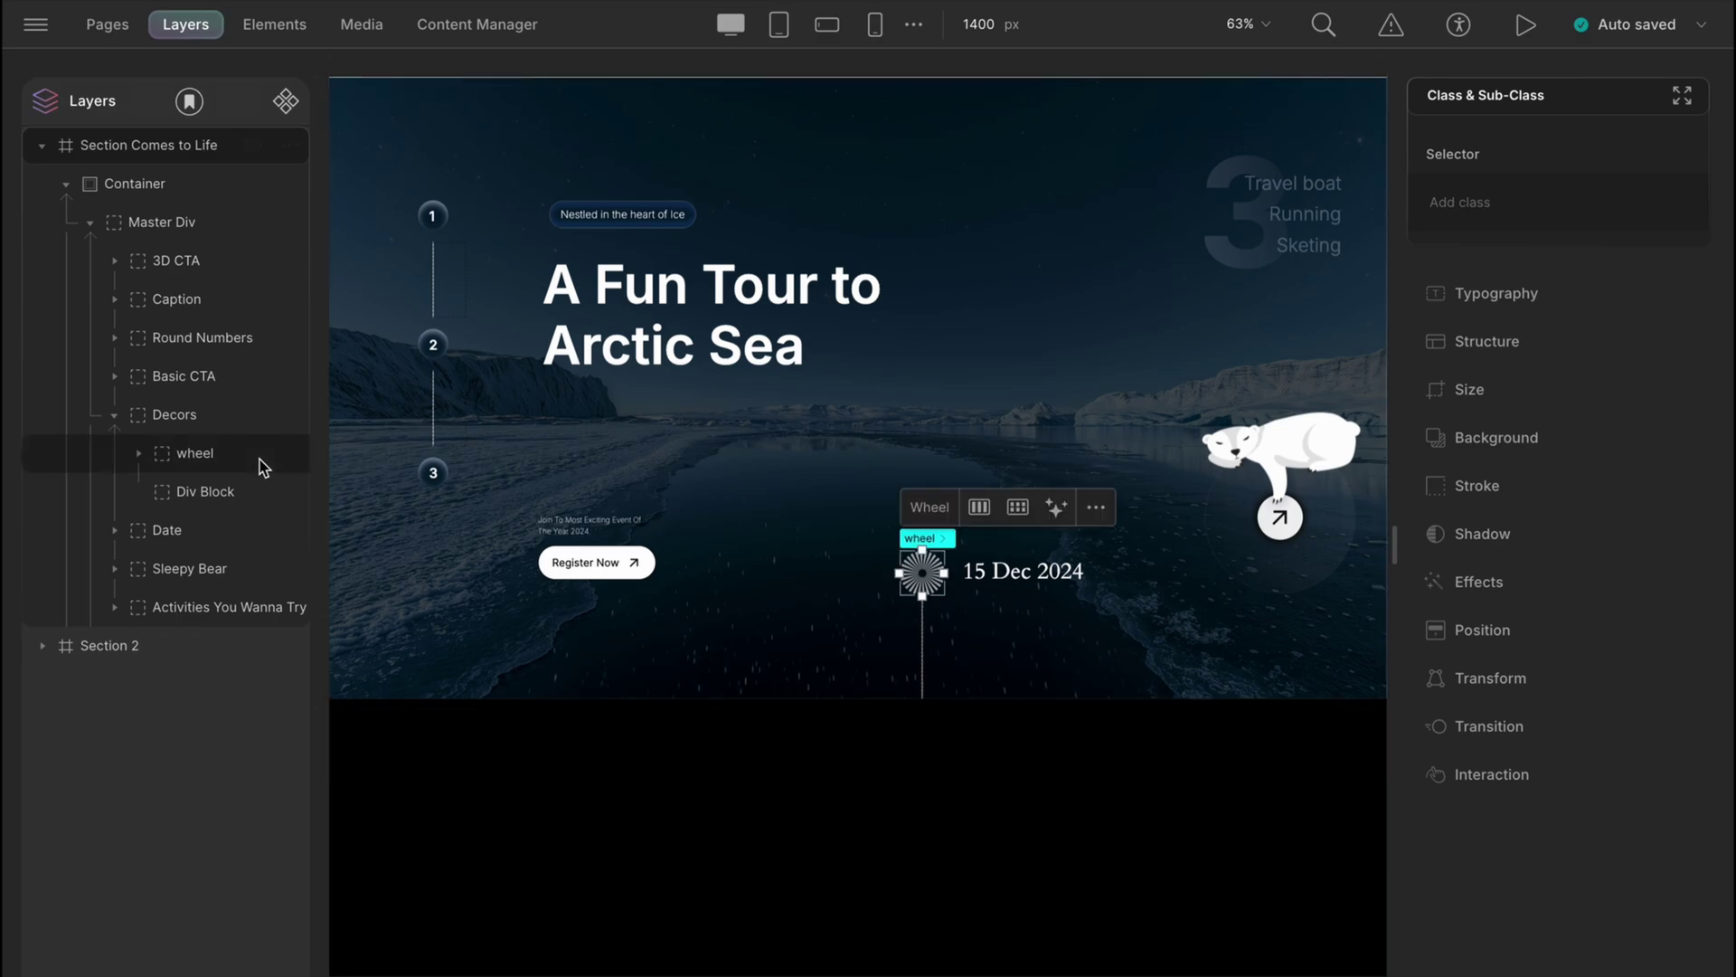
left_click(1494, 774)
scroll(1492, 767, "down", 2)
left_click(1497, 776)
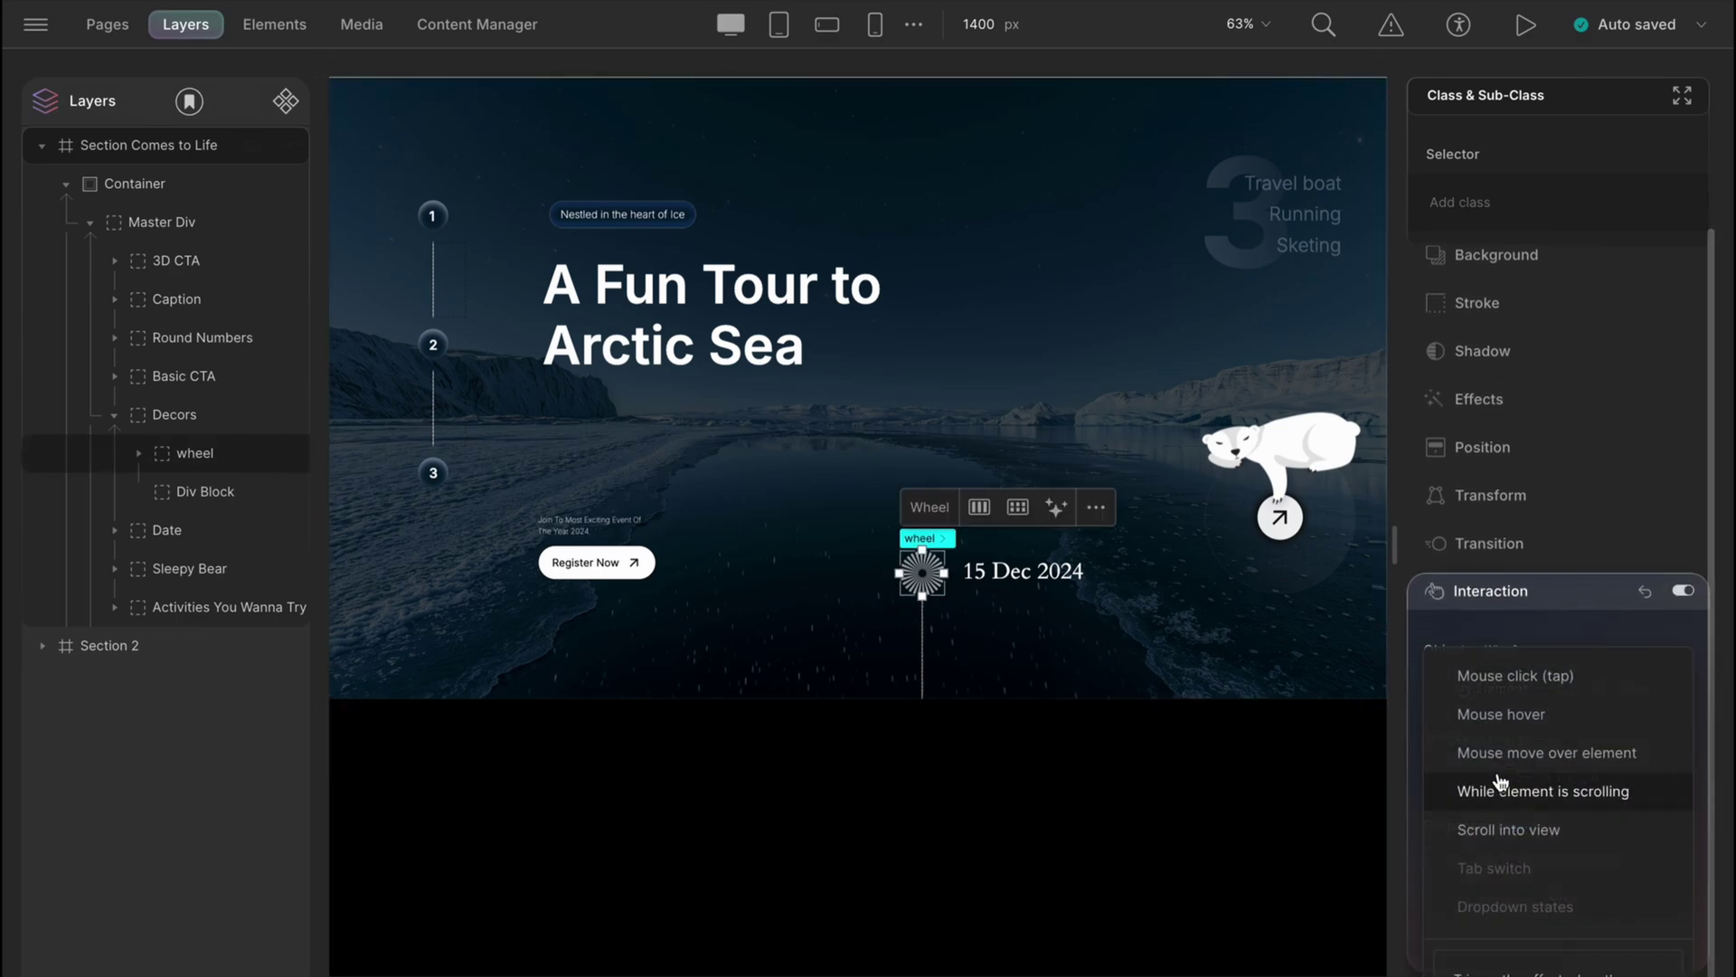
left_click(1500, 827)
scroll(1501, 824, "down", 1)
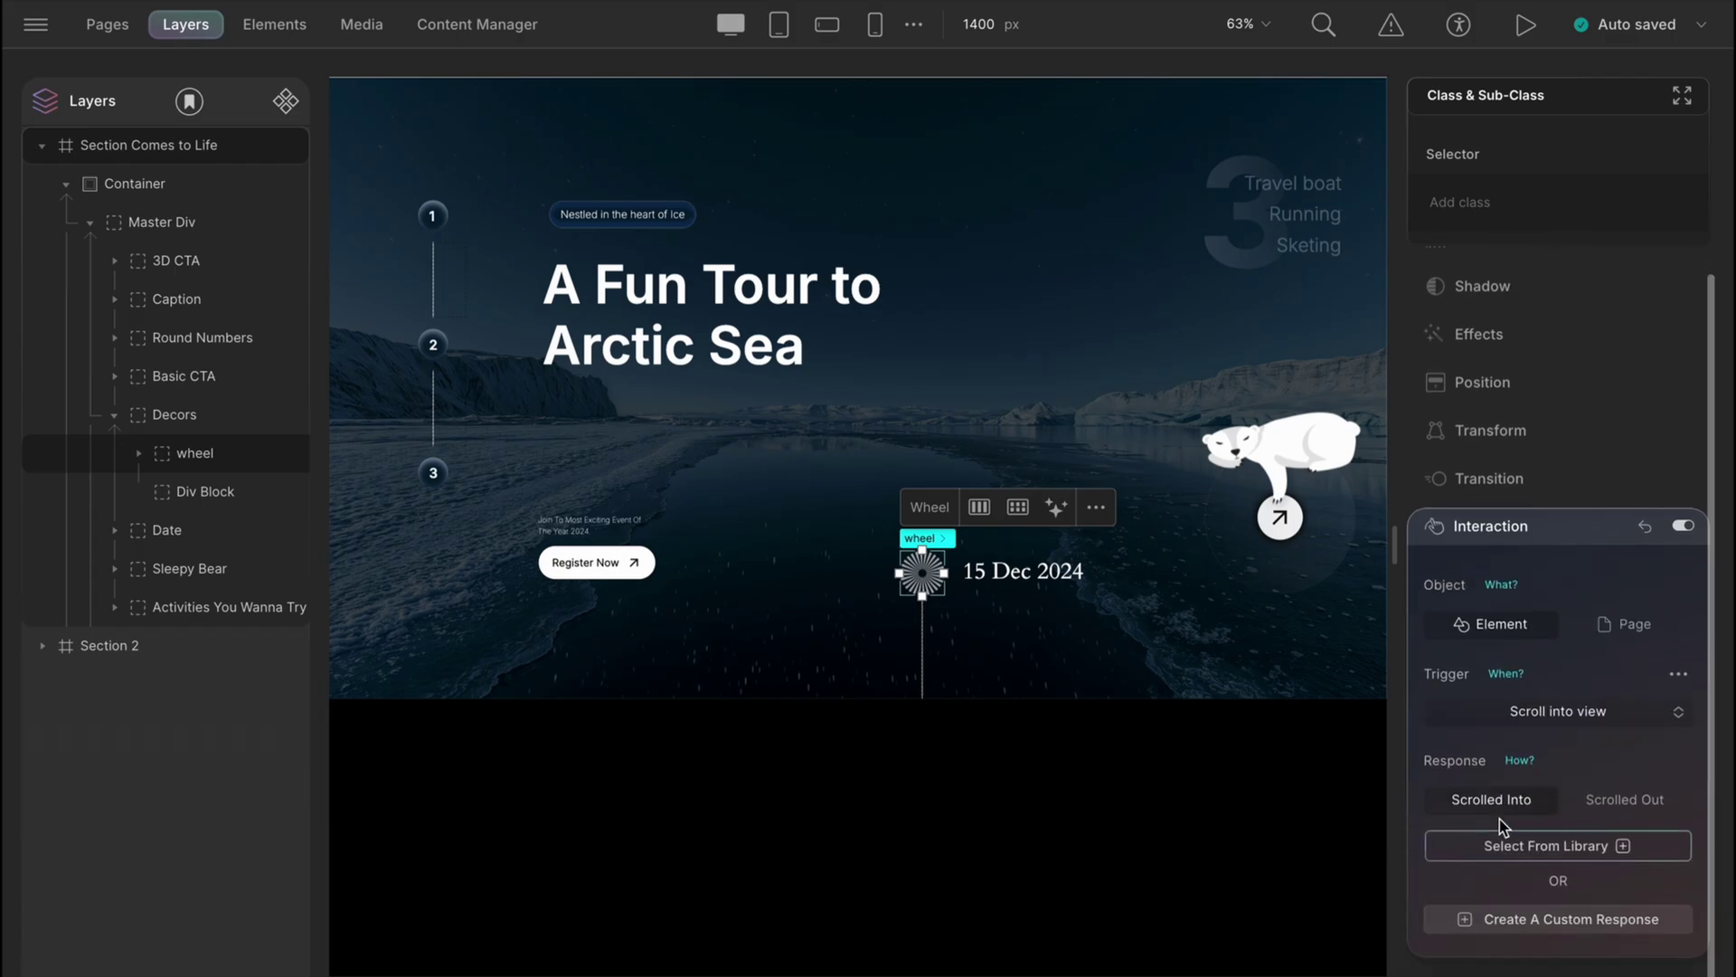
- Create a custom response with the wheel and a Rotate action
left_click(1501, 918)
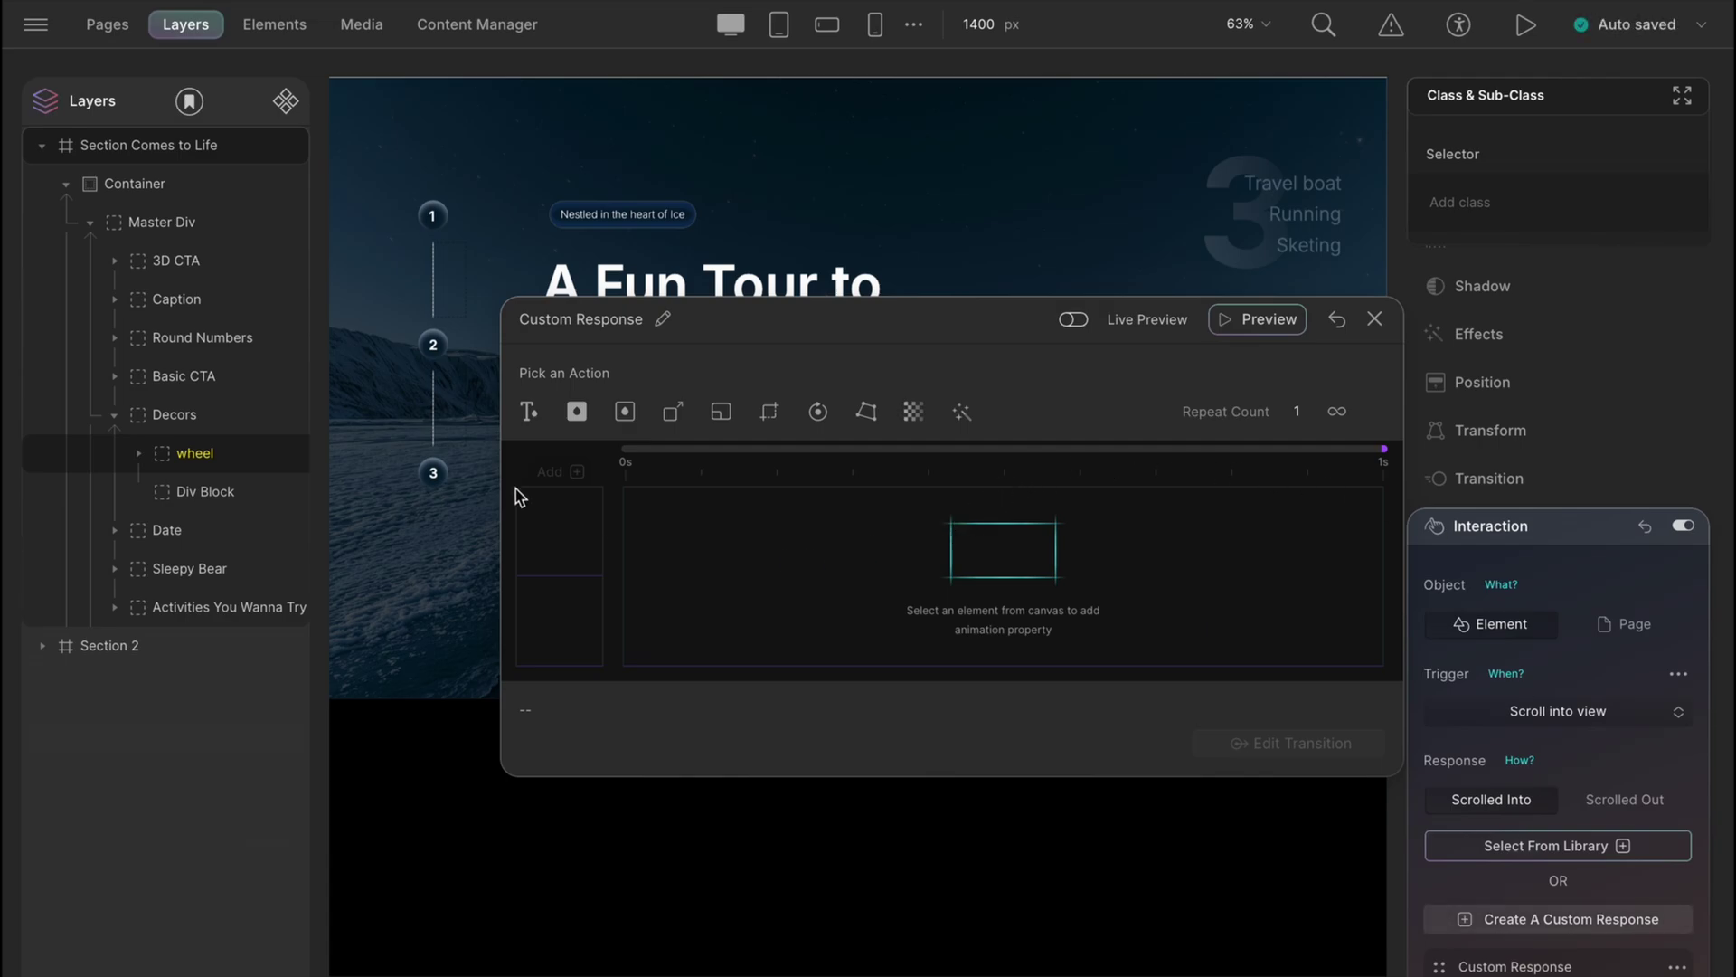
left_click(231, 462)
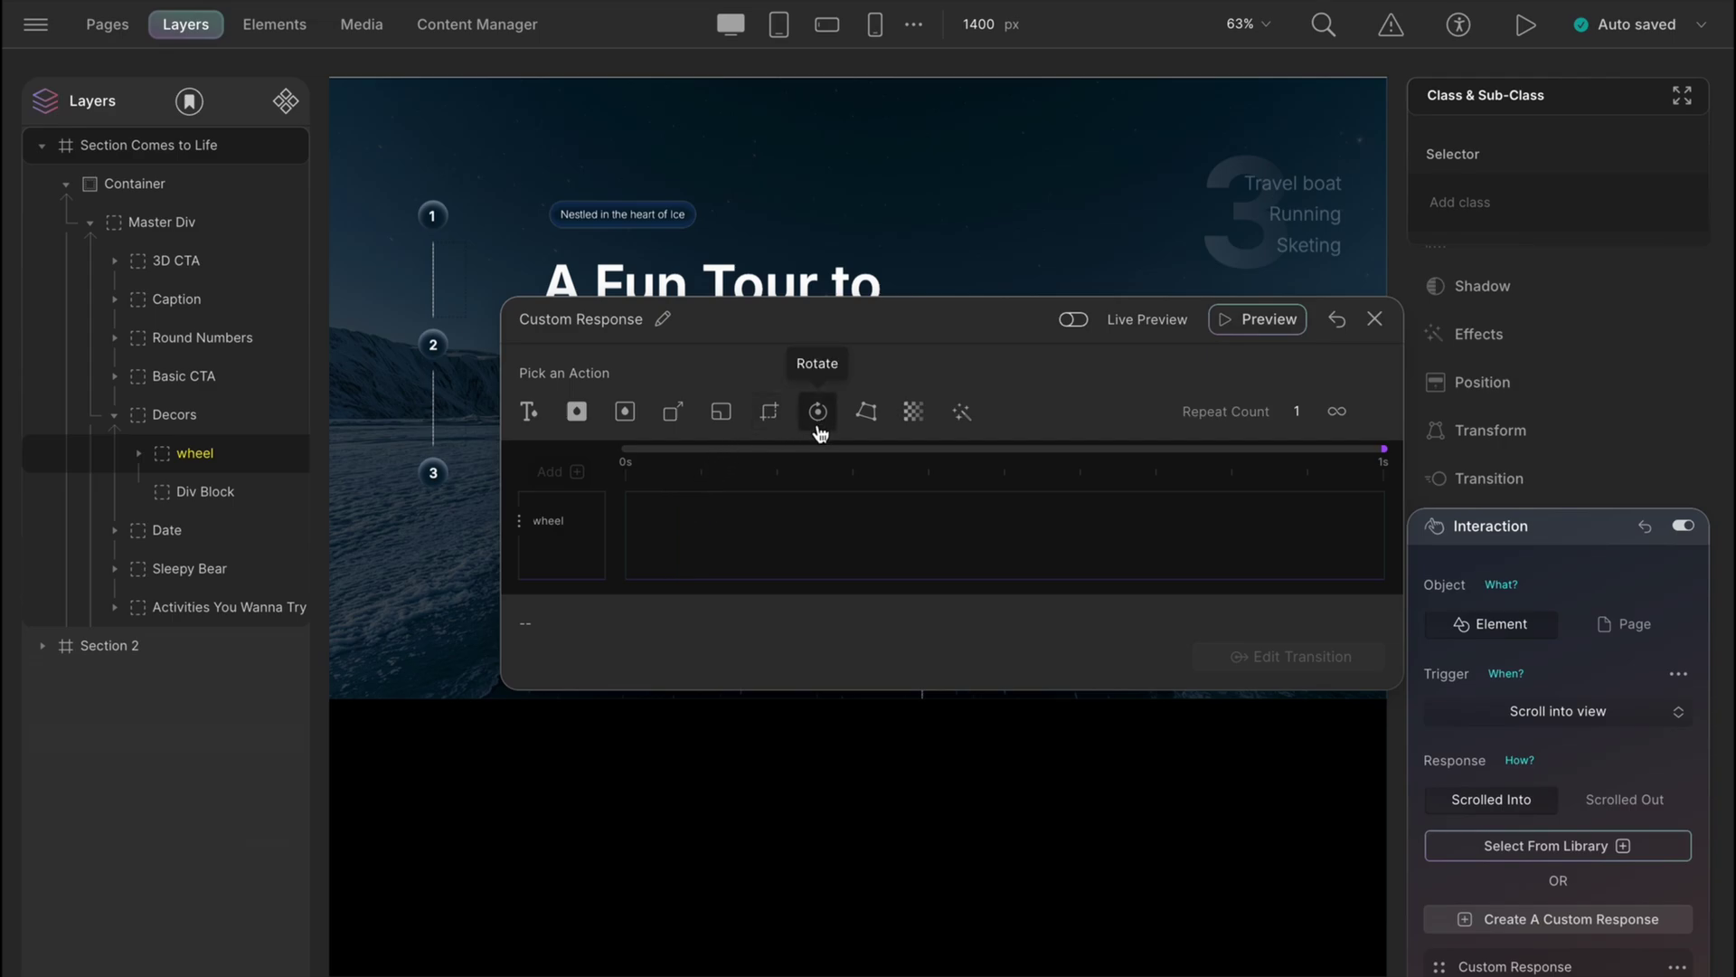
left_click(756, 505)
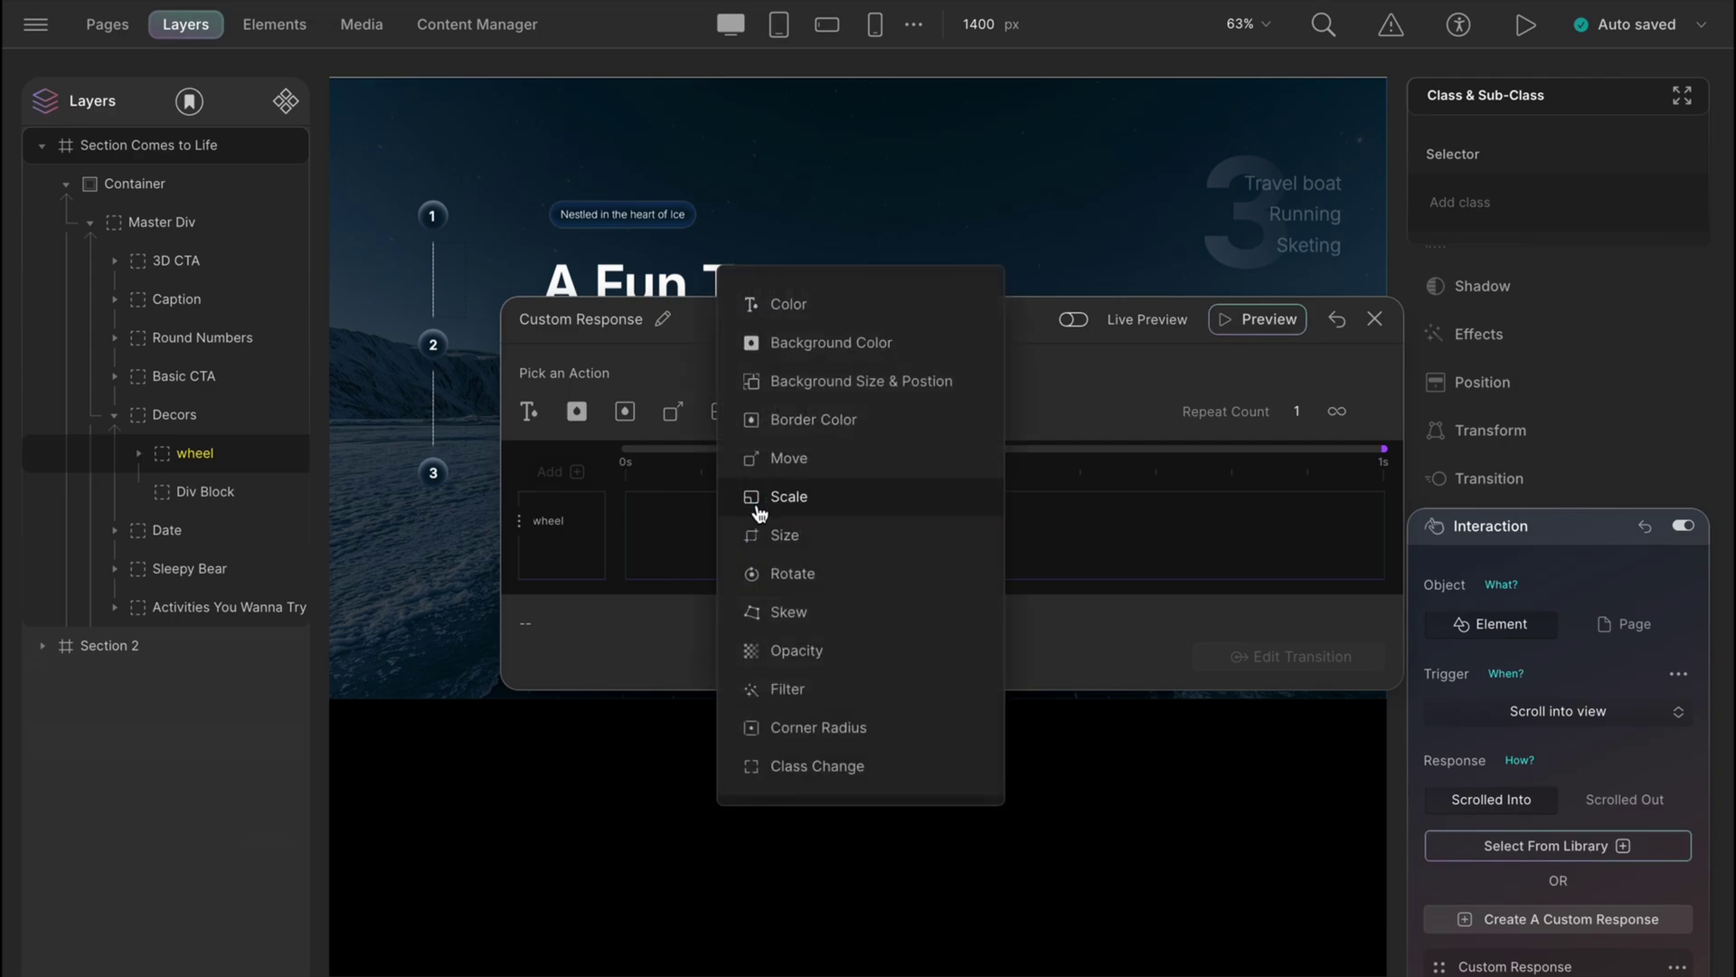
left_click(776, 574)
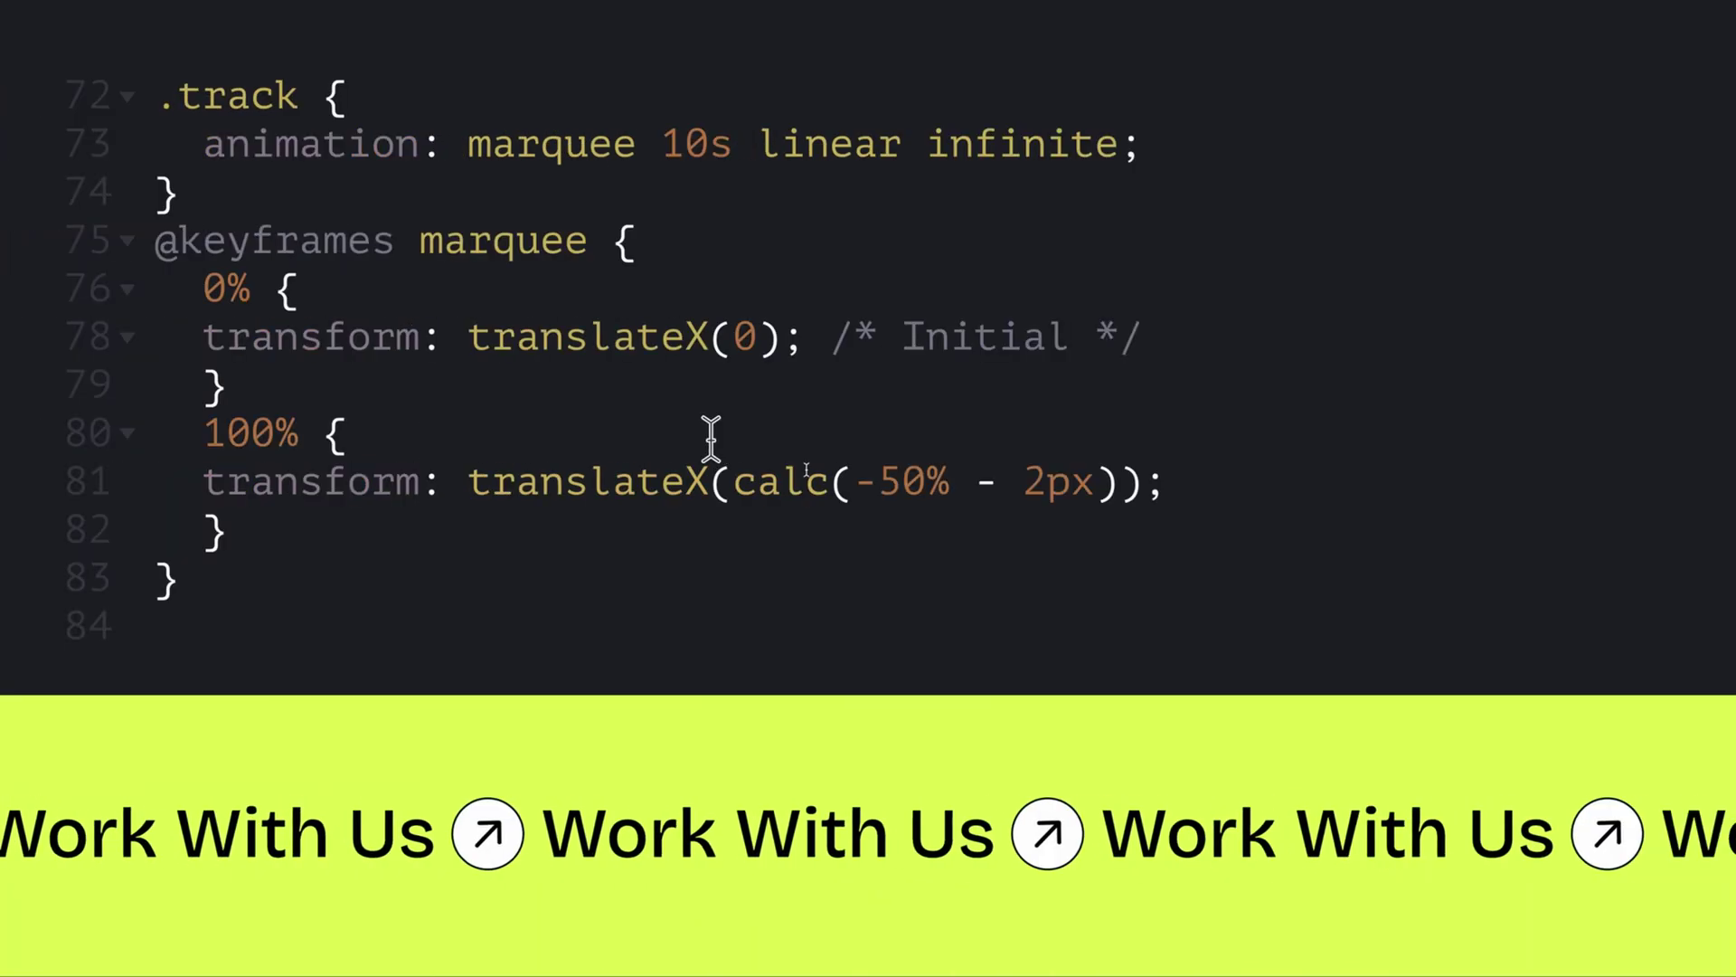
left_click_drag(153, 241, 403, 241)
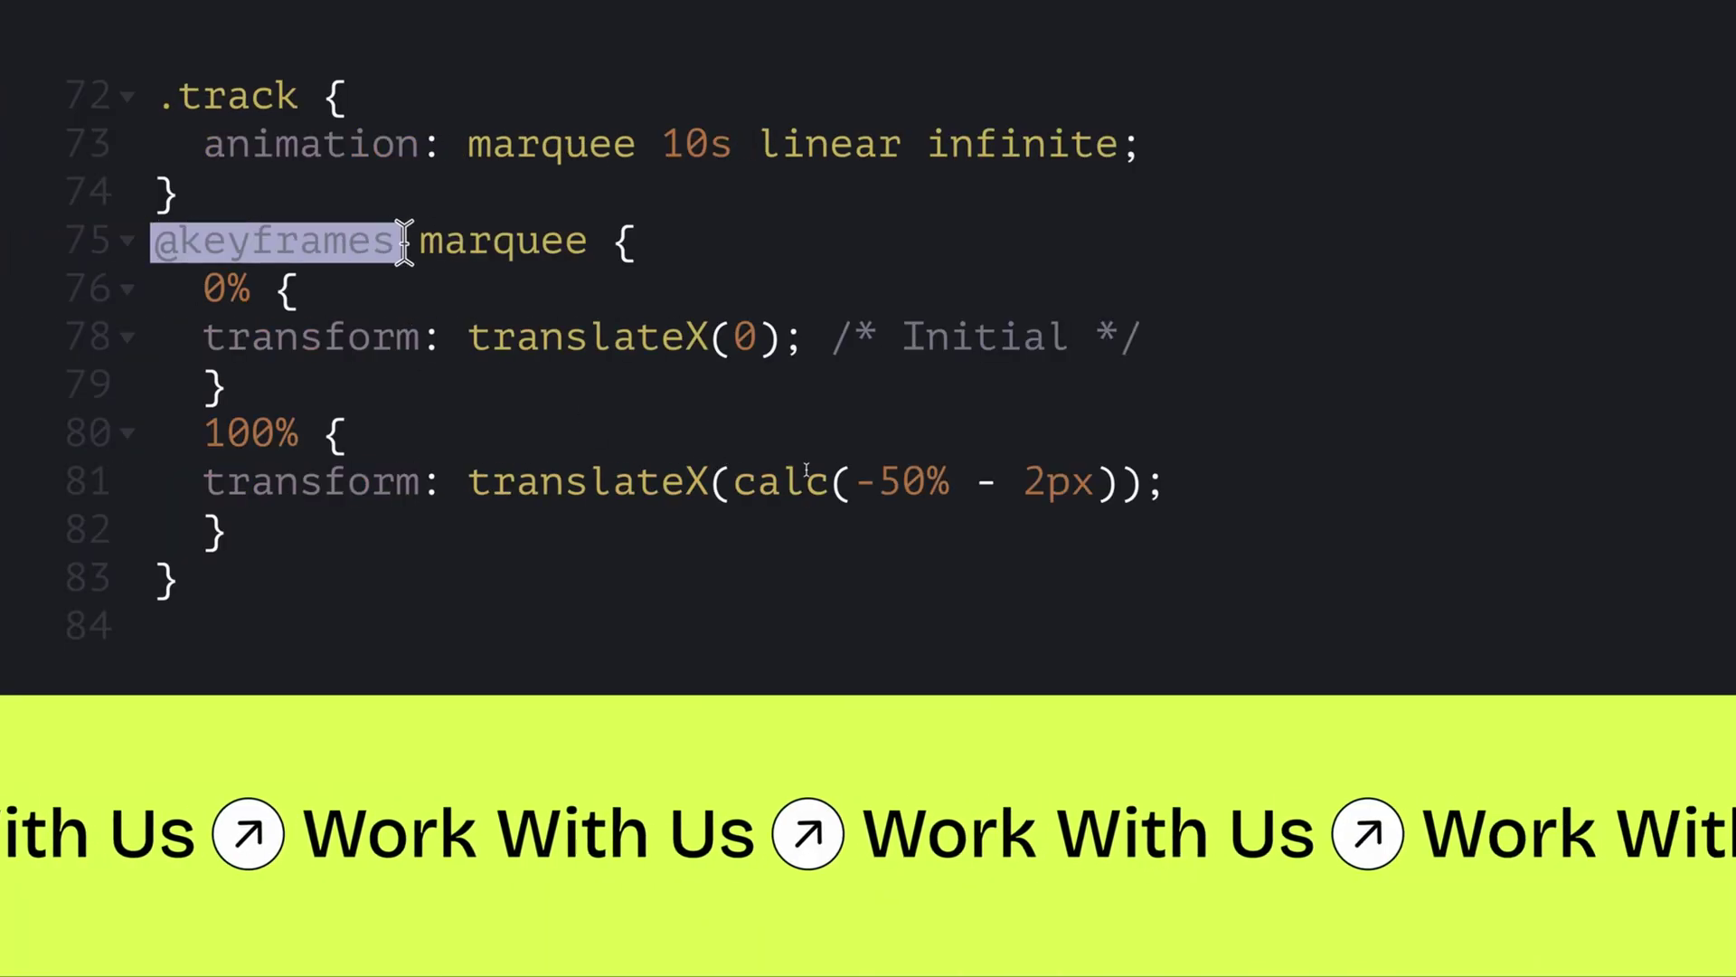
left_click_drag(822, 337, 1161, 339)
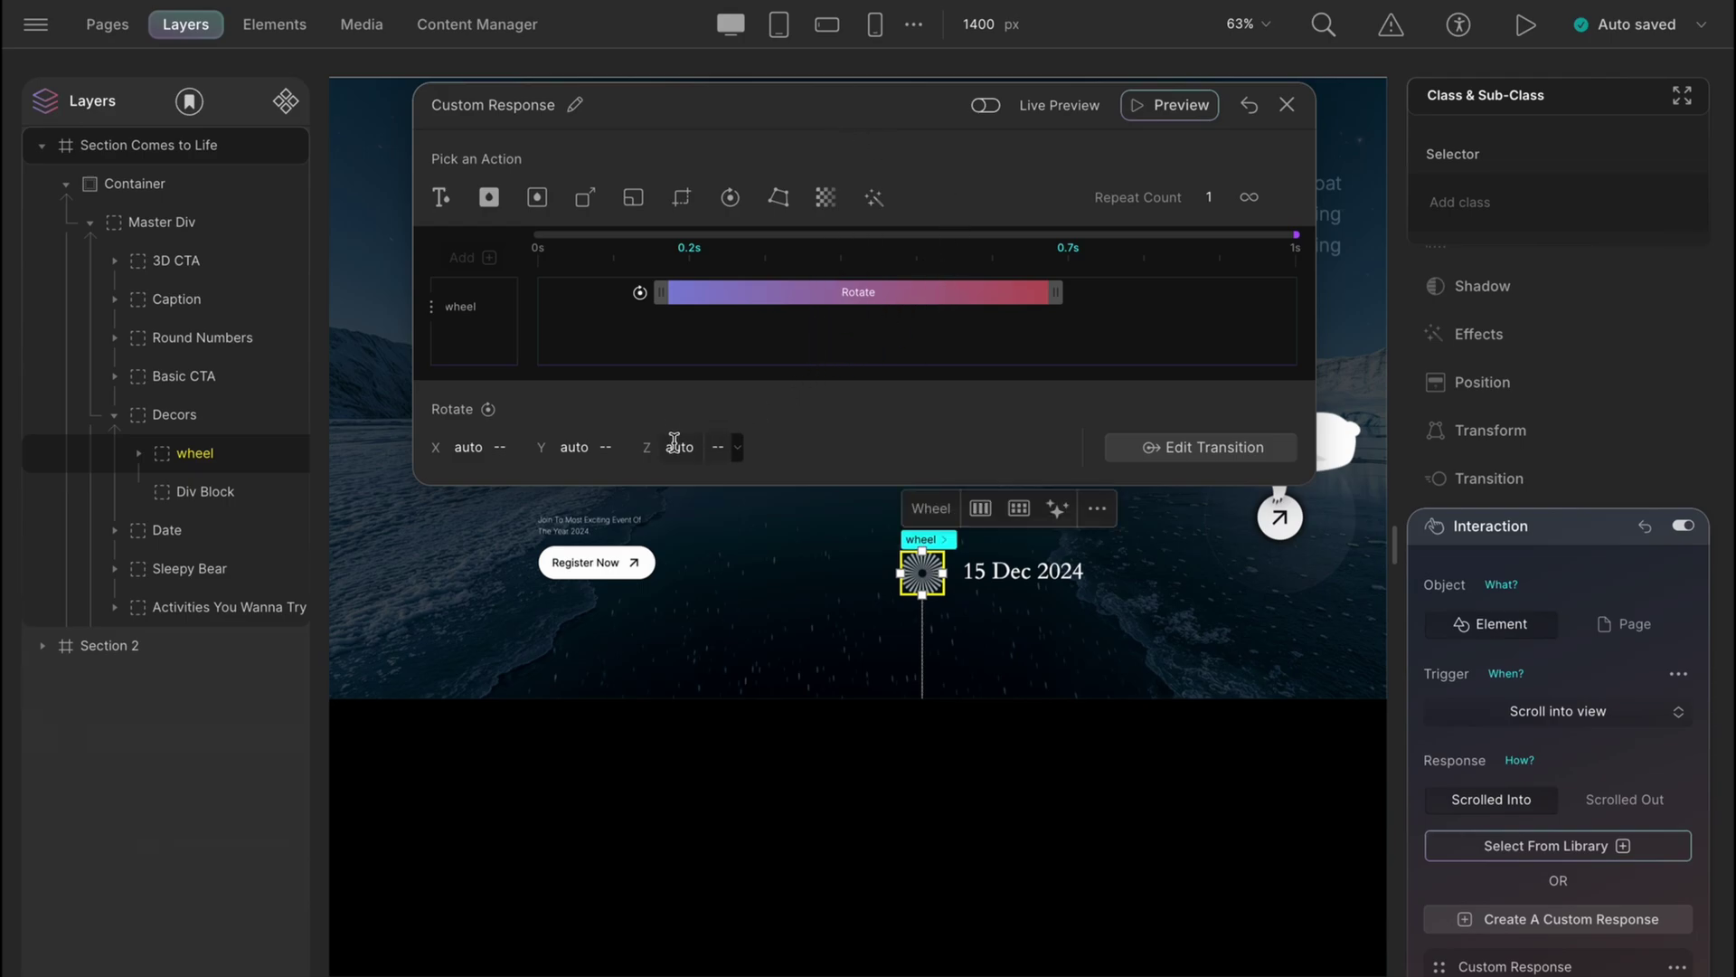
type("0")
- Set the first rotate step's duration and delay to 0
left_click(1127, 449)
type("0")
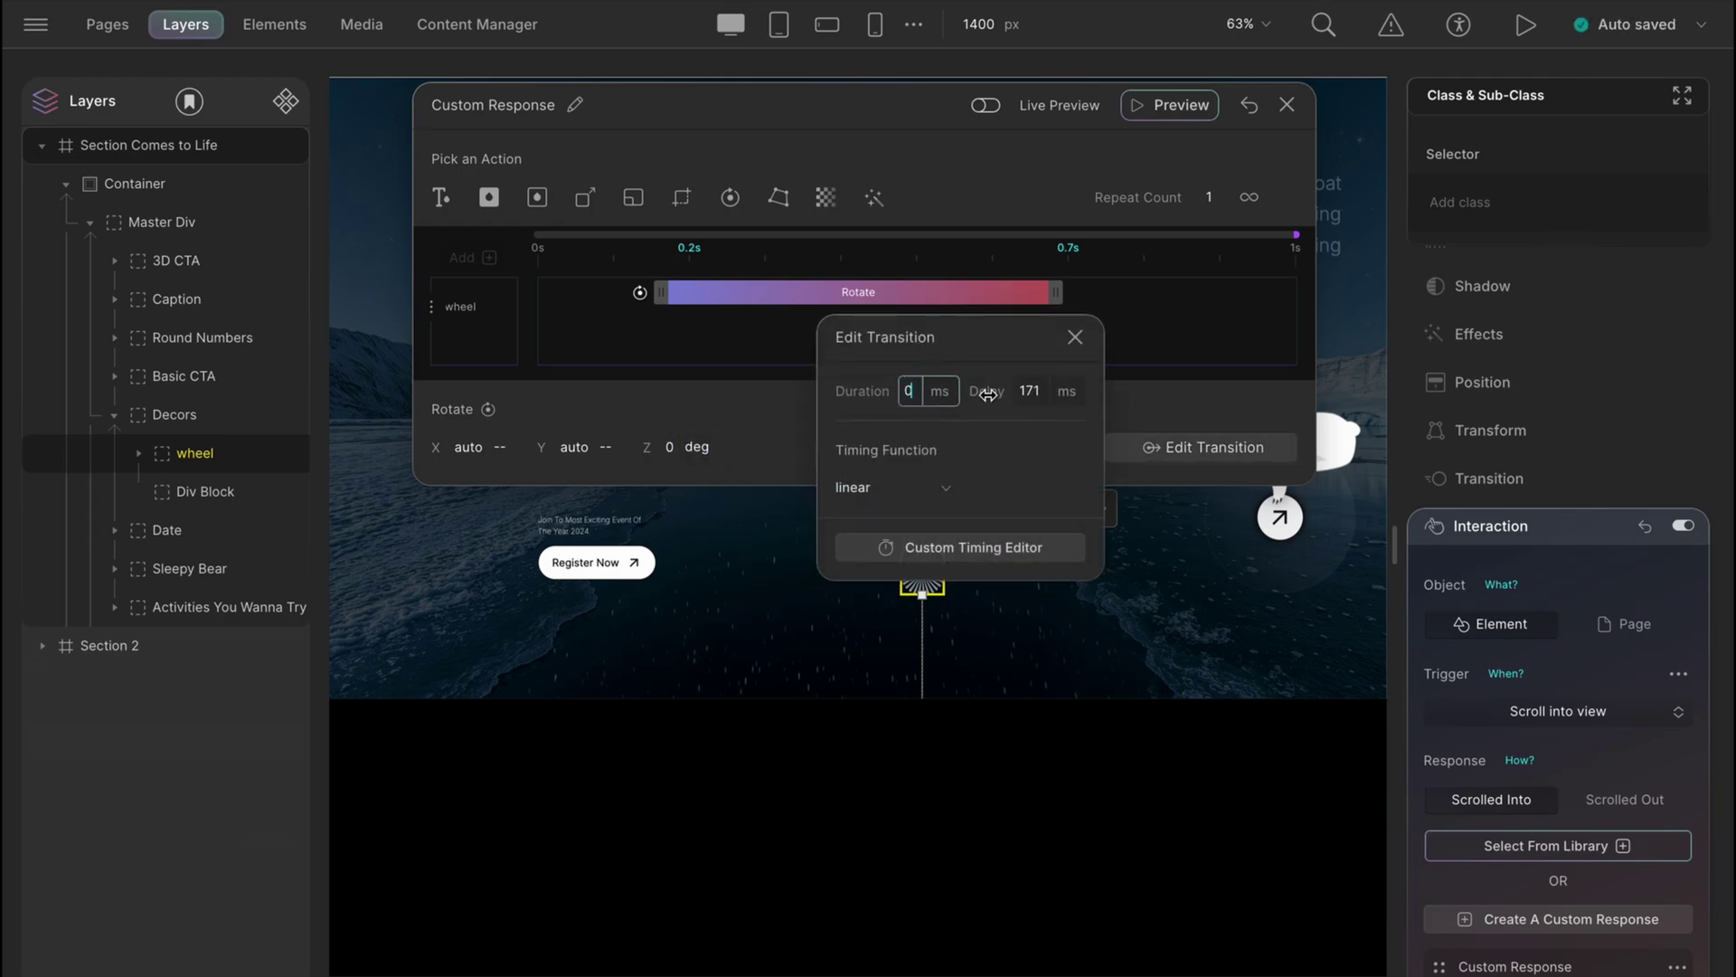
left_click(1044, 391)
type("0")
left_click(1125, 407)
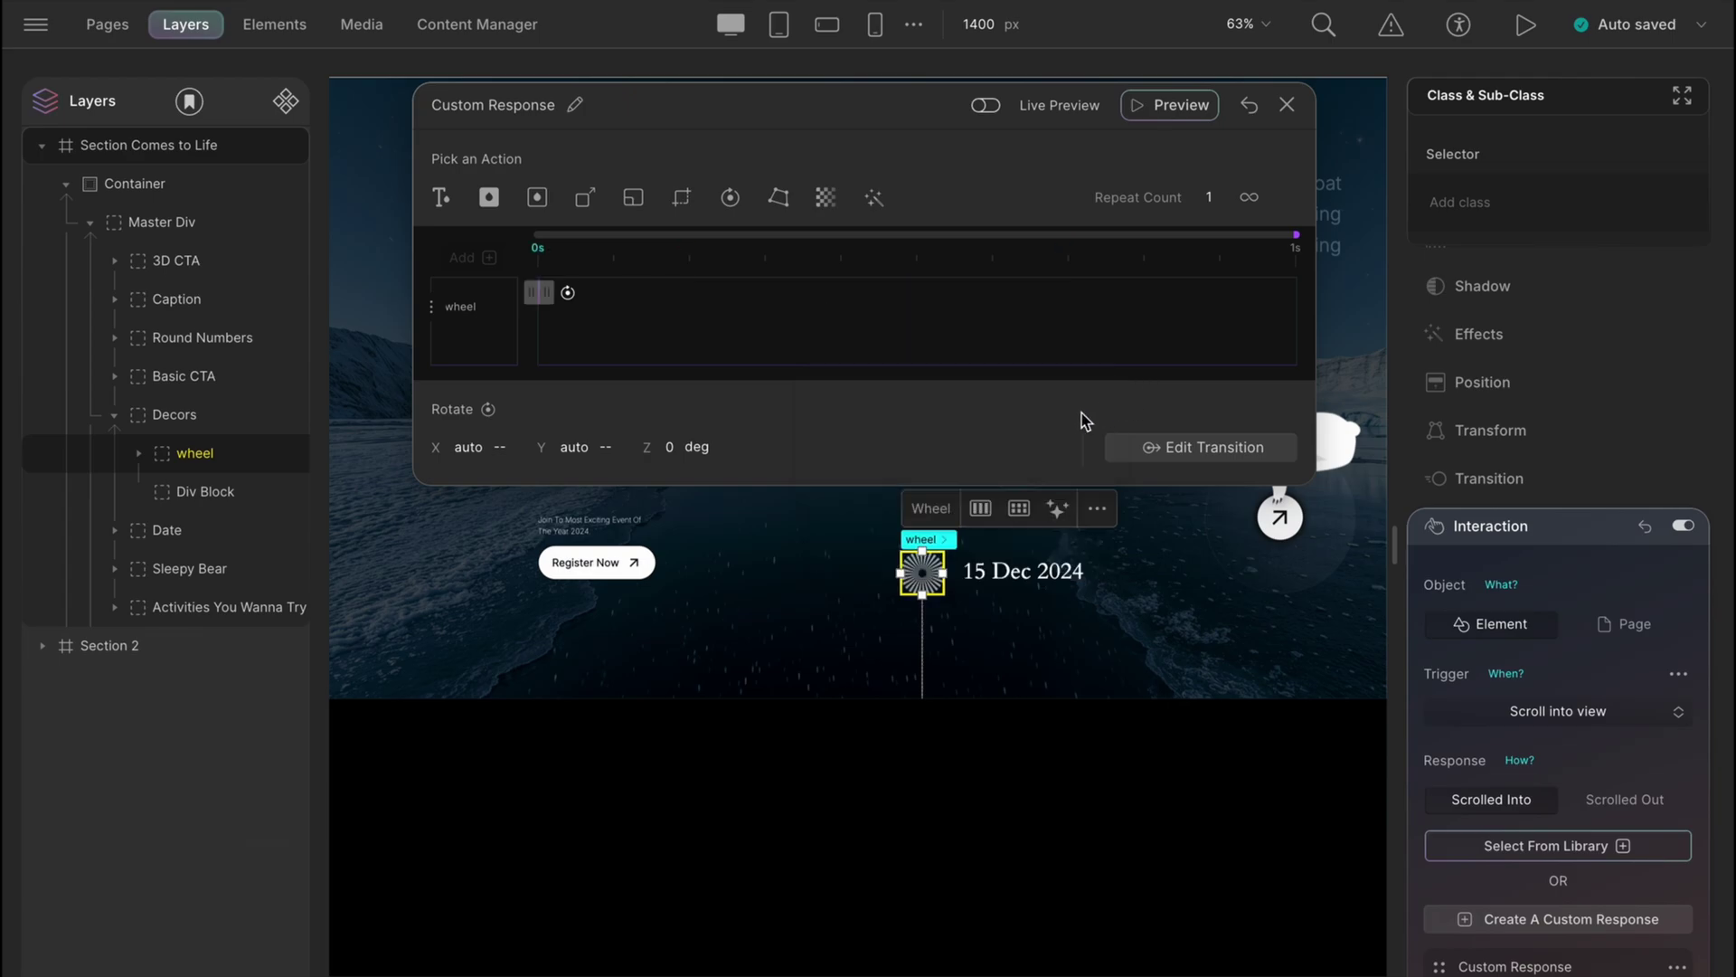
- Add a second Rotate step with Z rotation of 360 degrees
left_click(989, 334)
left_click(766, 363)
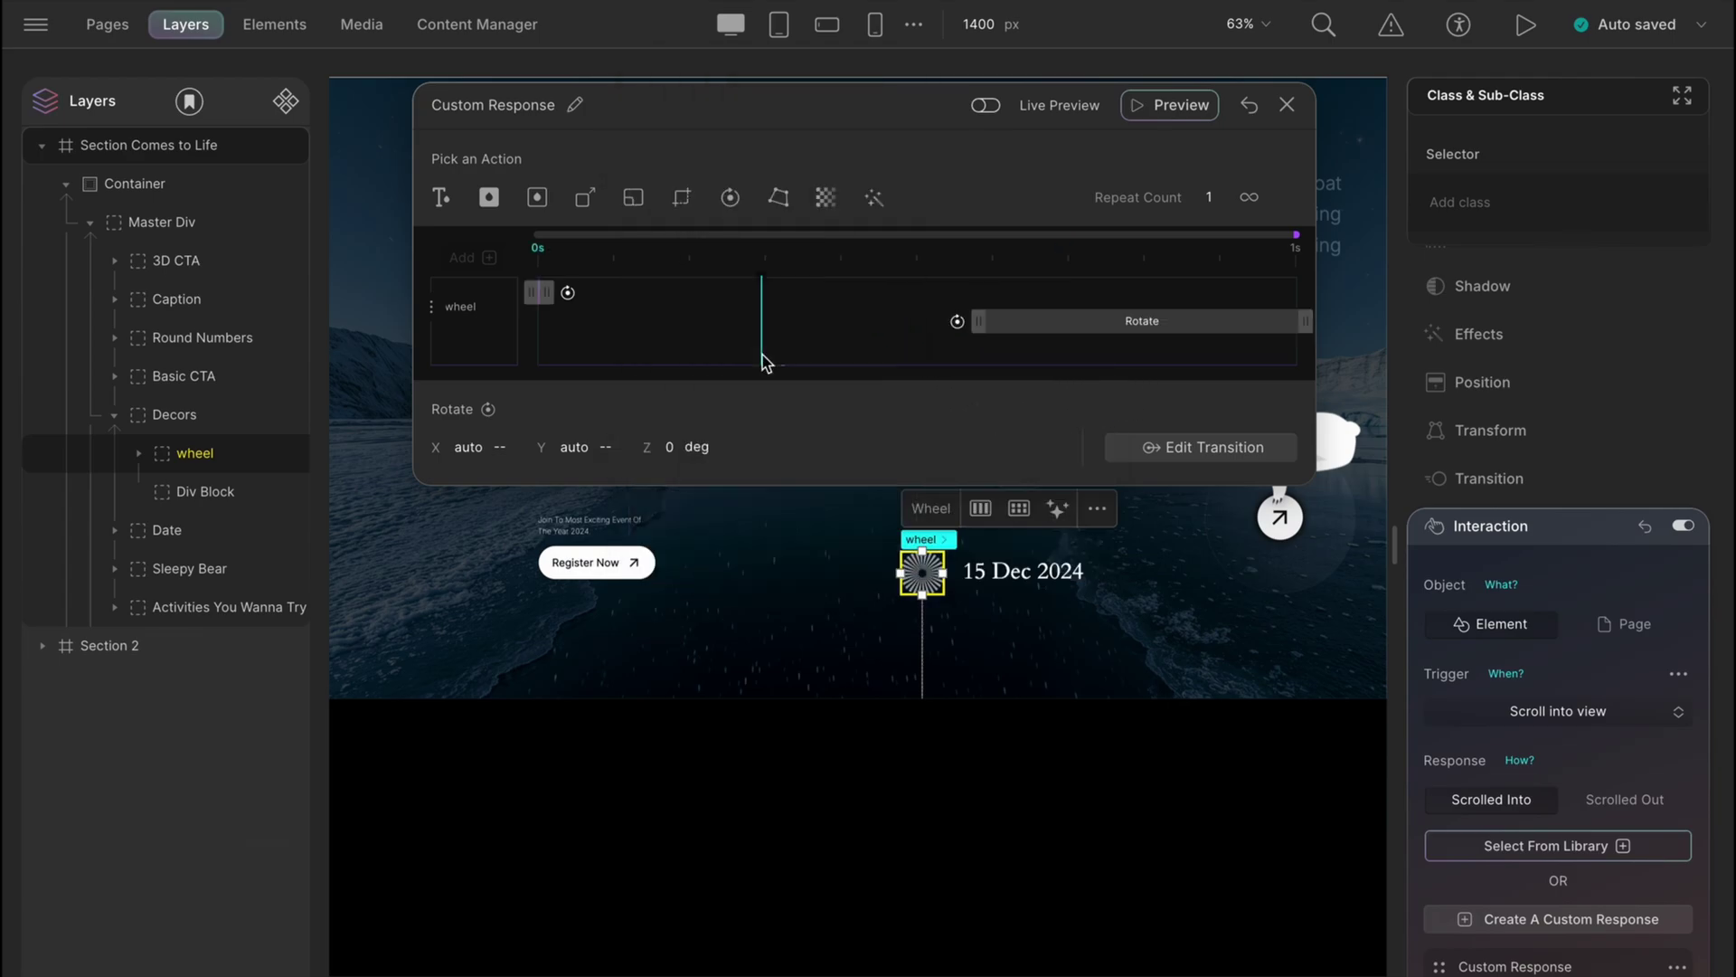
left_click(1035, 320)
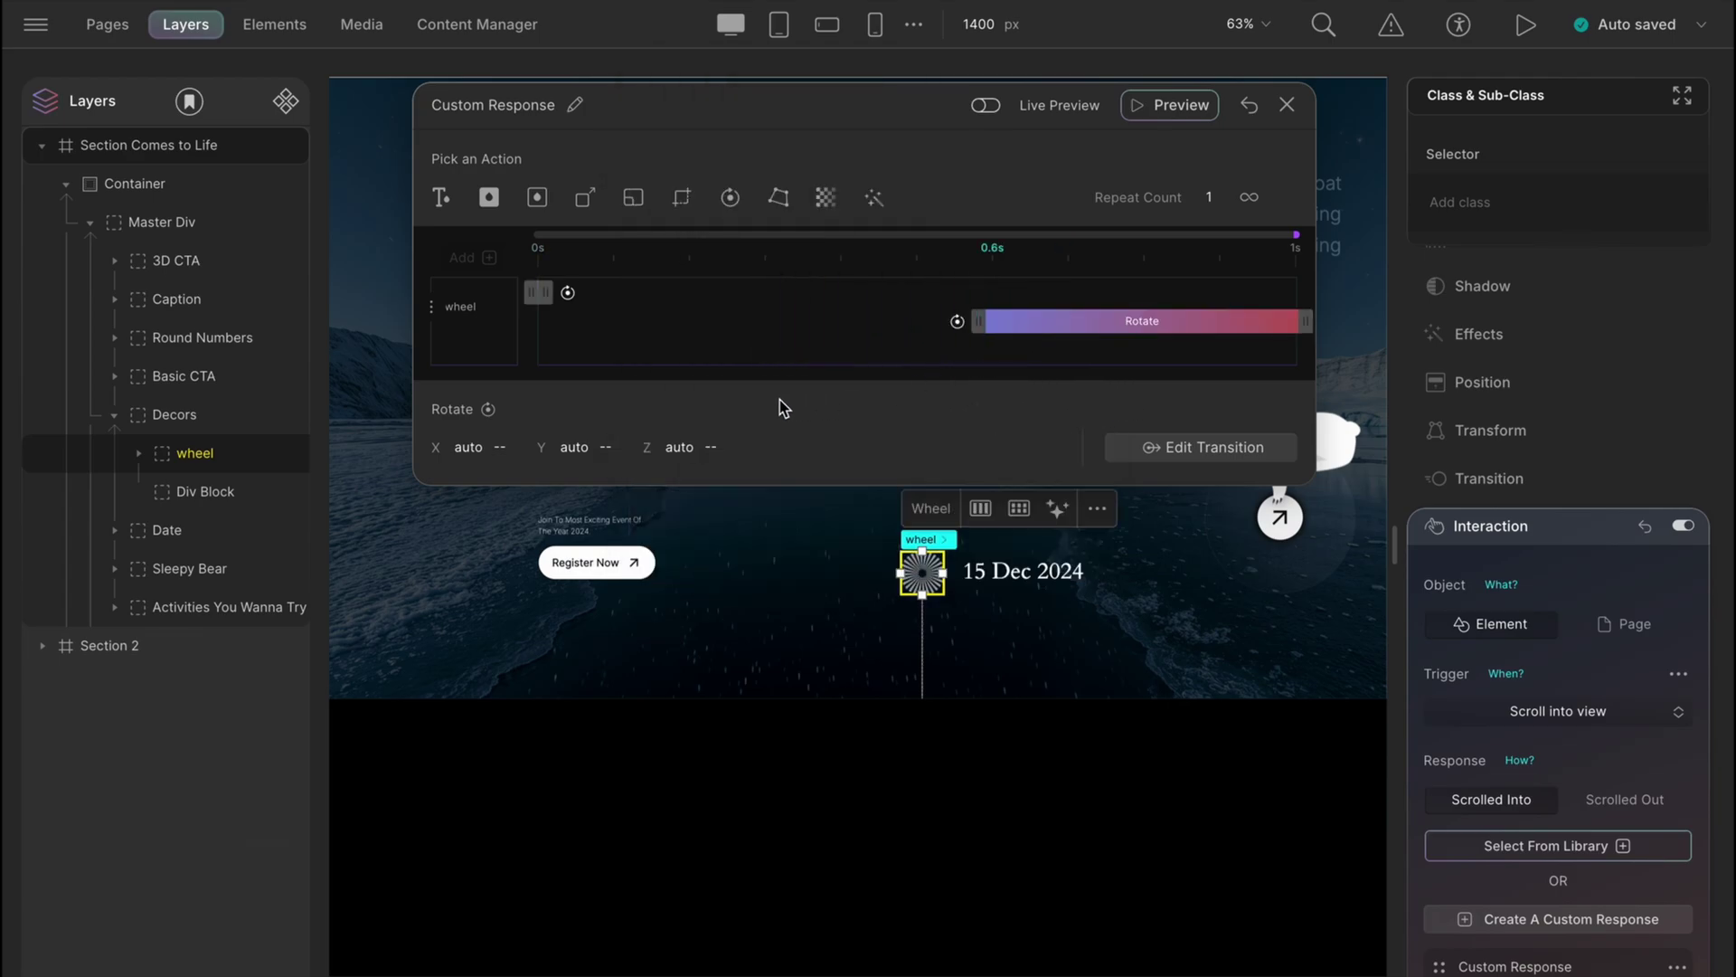
left_click(687, 445)
type("360")
left_click(779, 436)
- Give the 360-degree rotate step 980 ms duration and 20 ms delay
left_click(1187, 463)
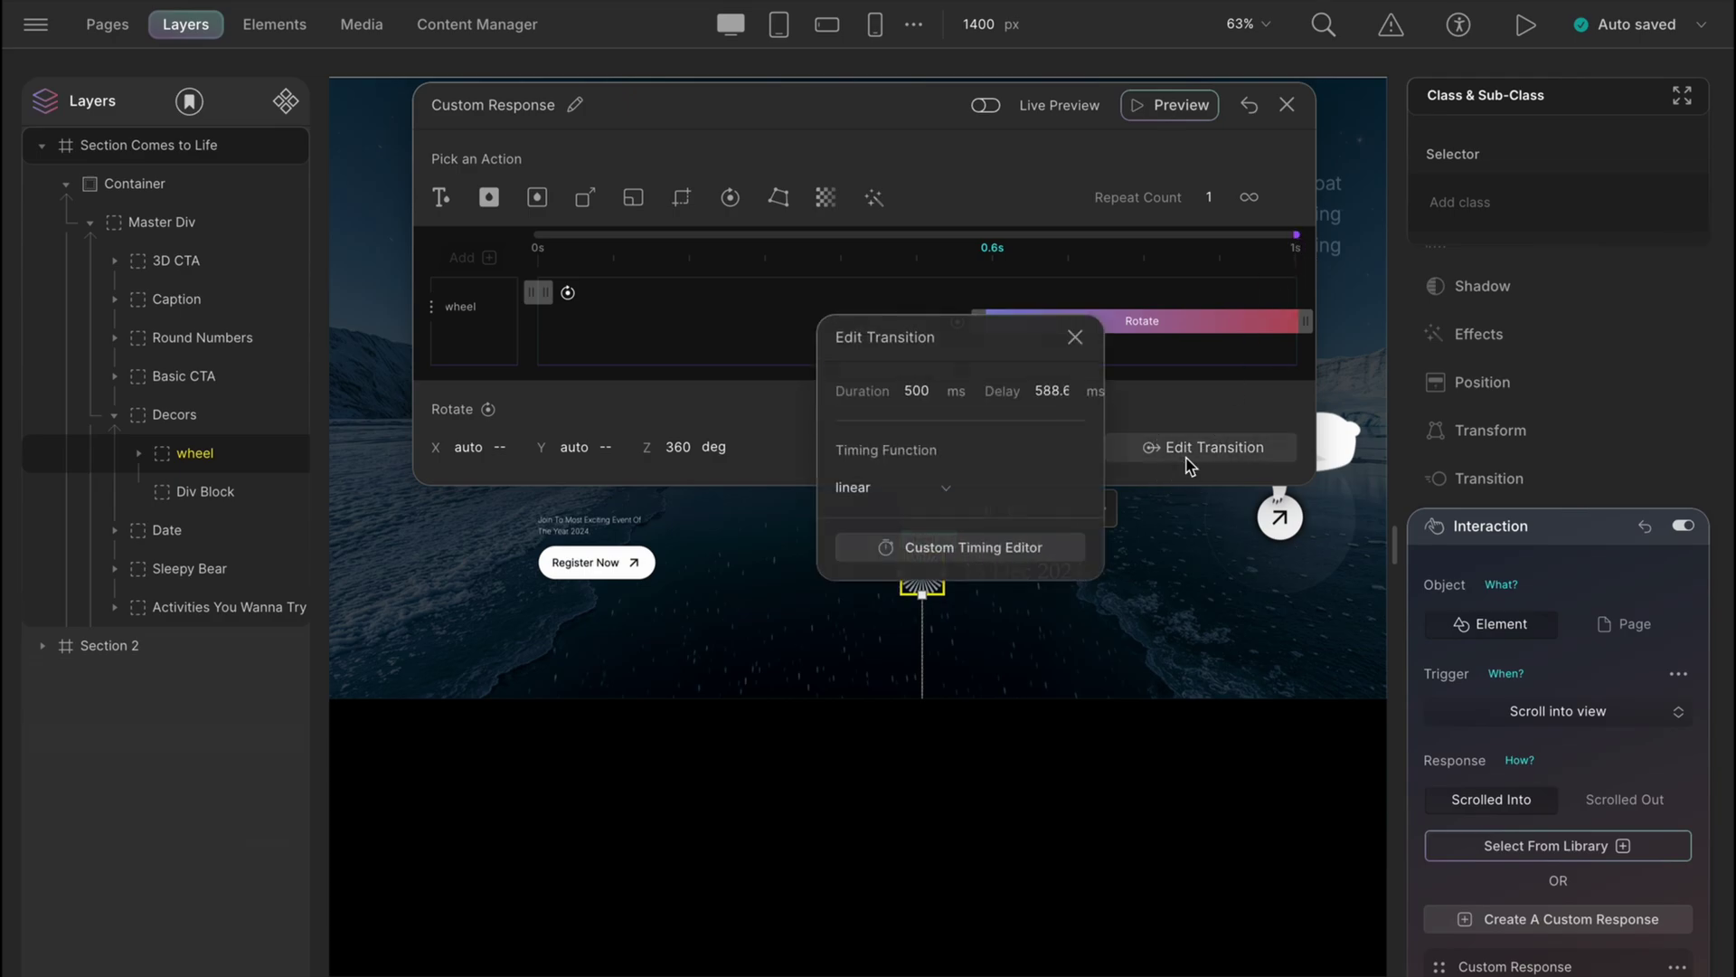
double_click(919, 389)
double_click(1040, 389)
left_click(799, 410)
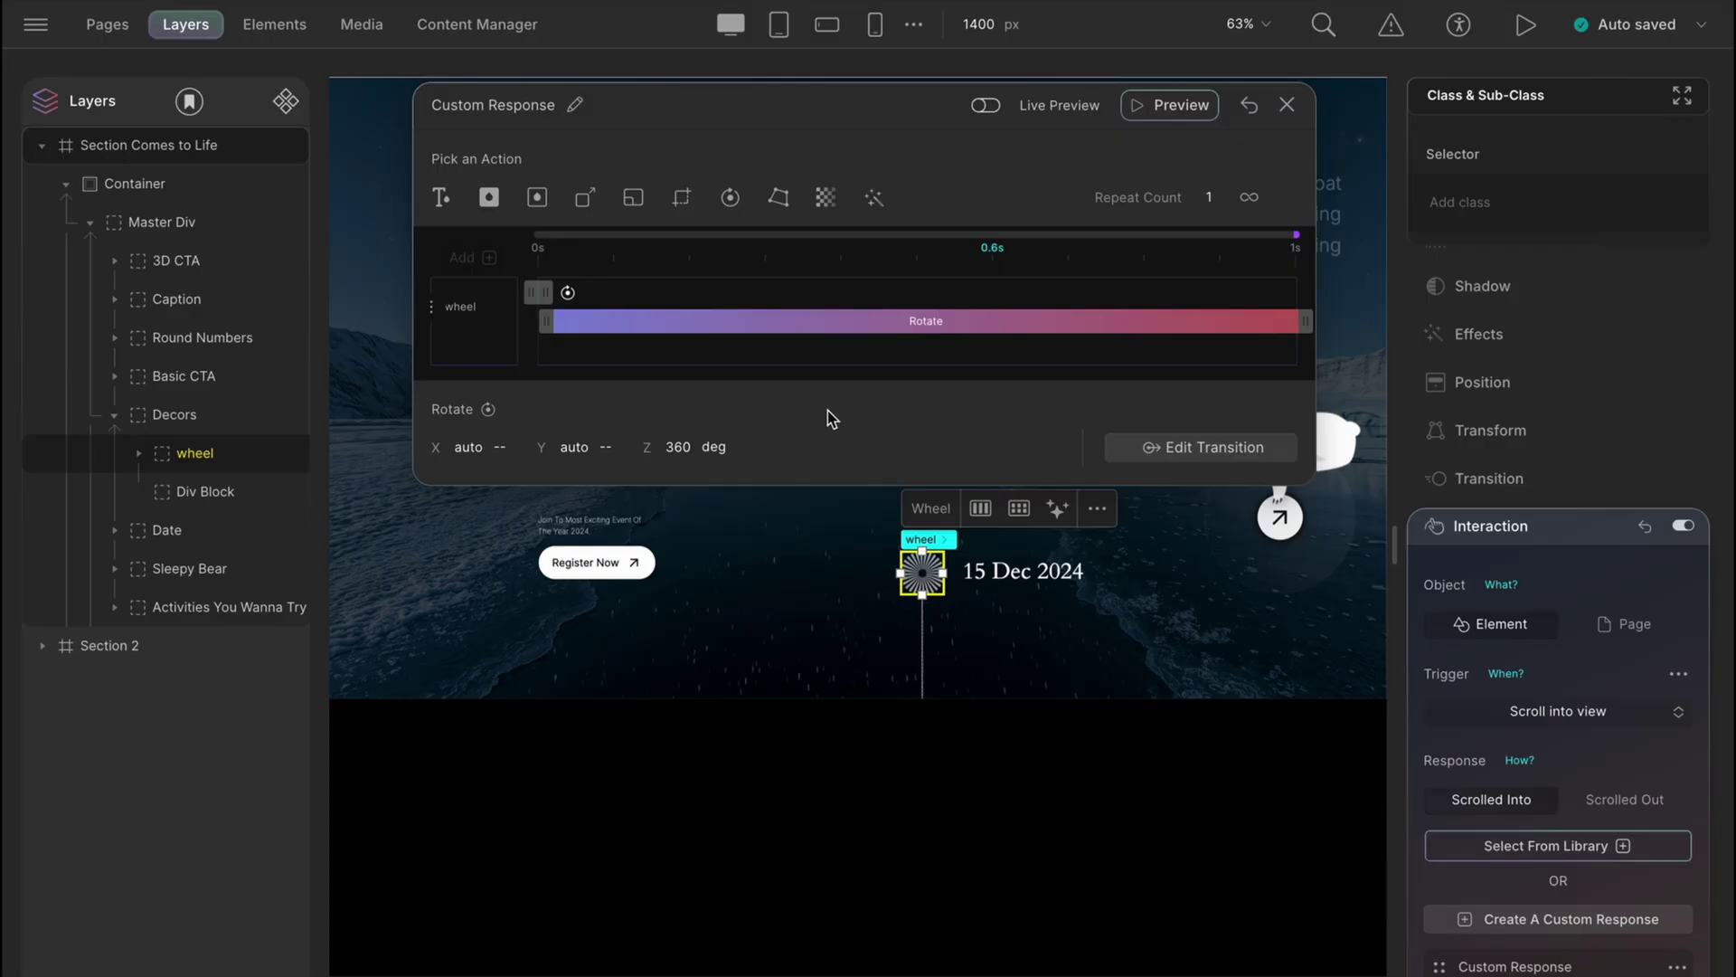
- Extend the timeline to 3s, stretch rotation to 2980 ms, and loop infinitely
mouse_move(1298, 231)
left_mouse_down()
mouse_move(1322, 234)
mouse_move(1298, 233)
left_mouse_up()
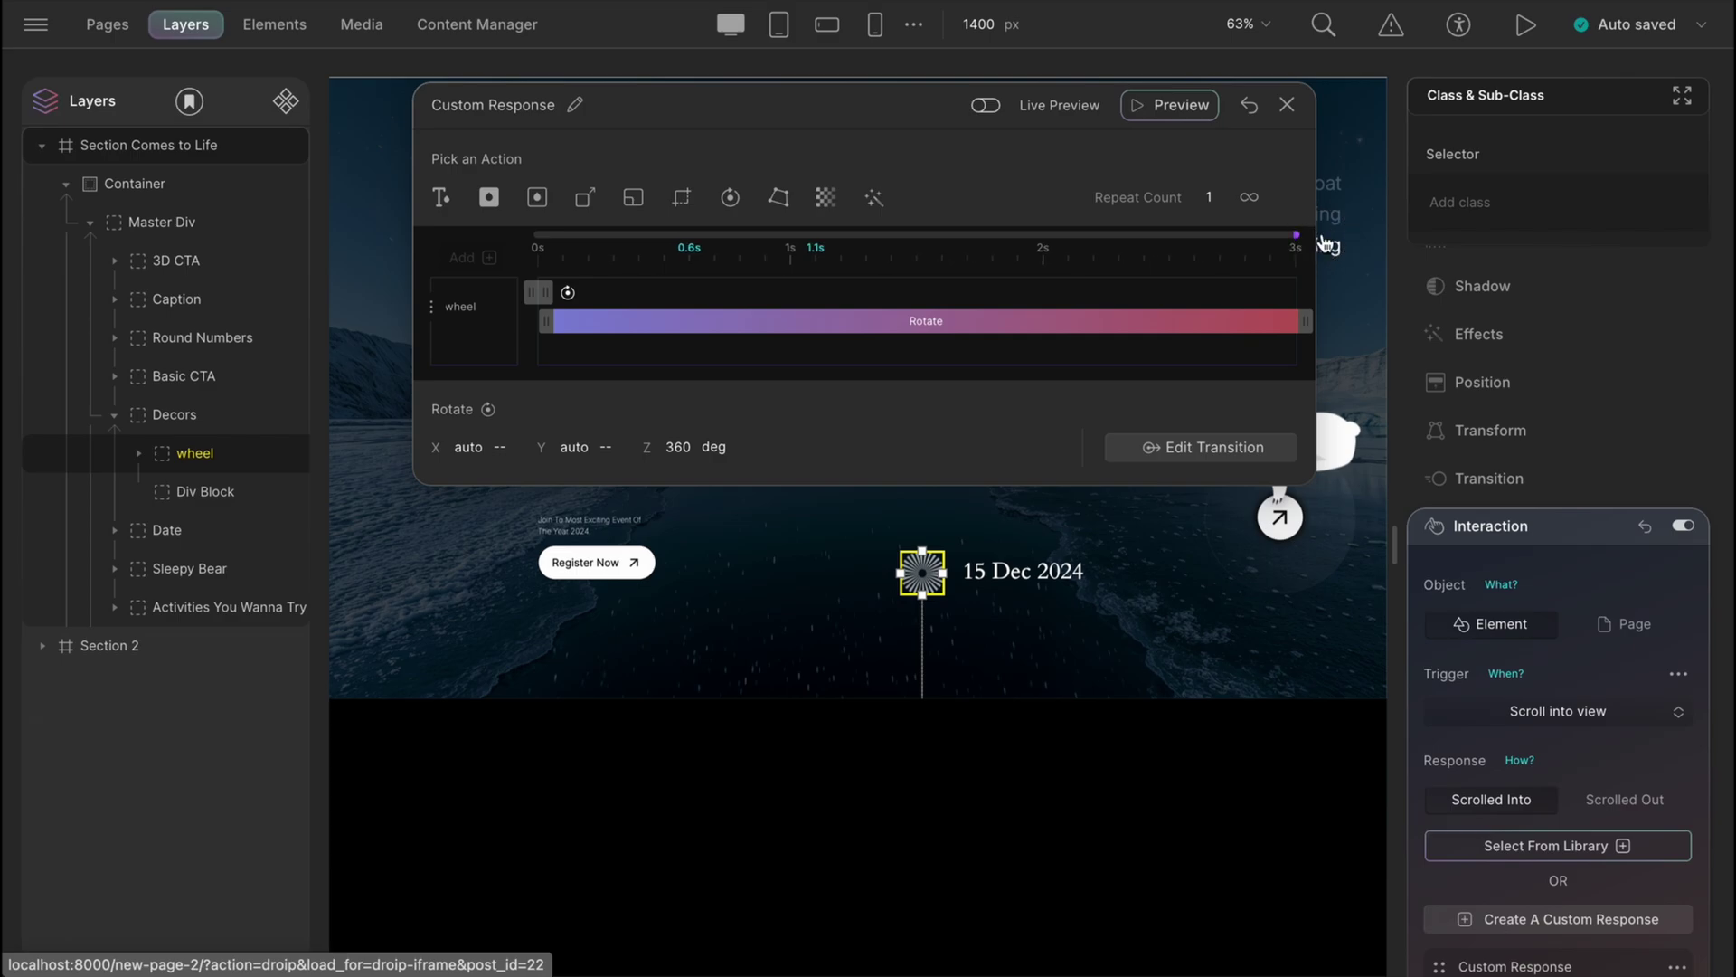
left_click(1160, 453)
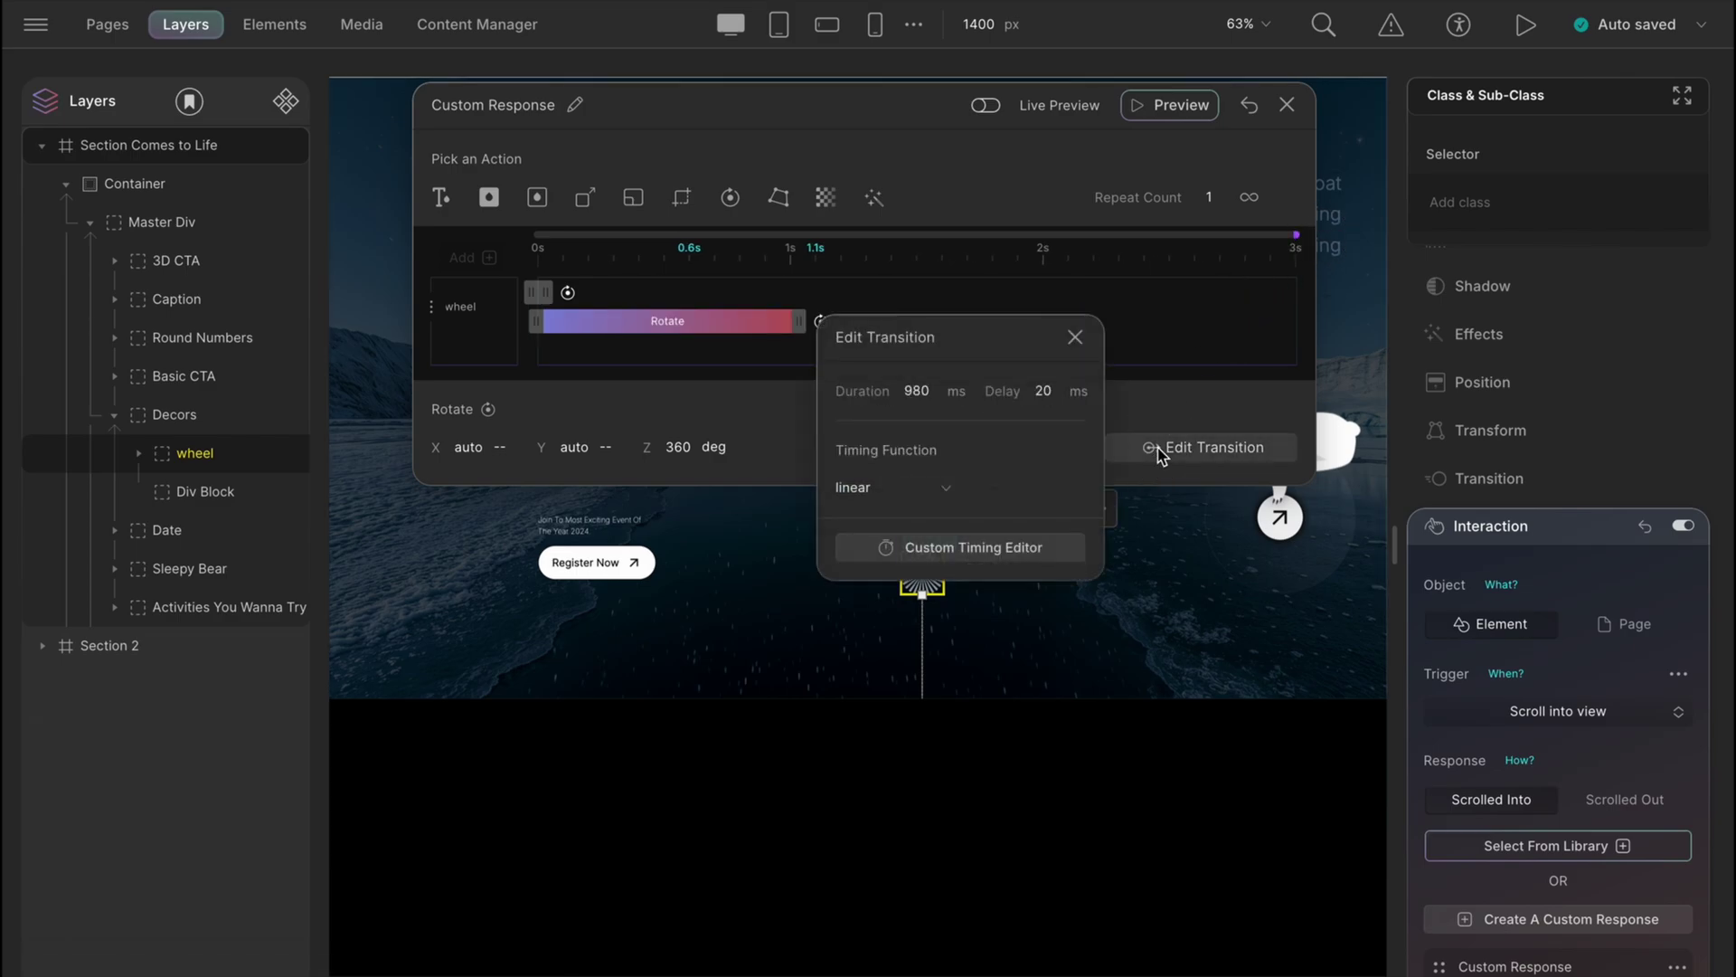
type("3000")
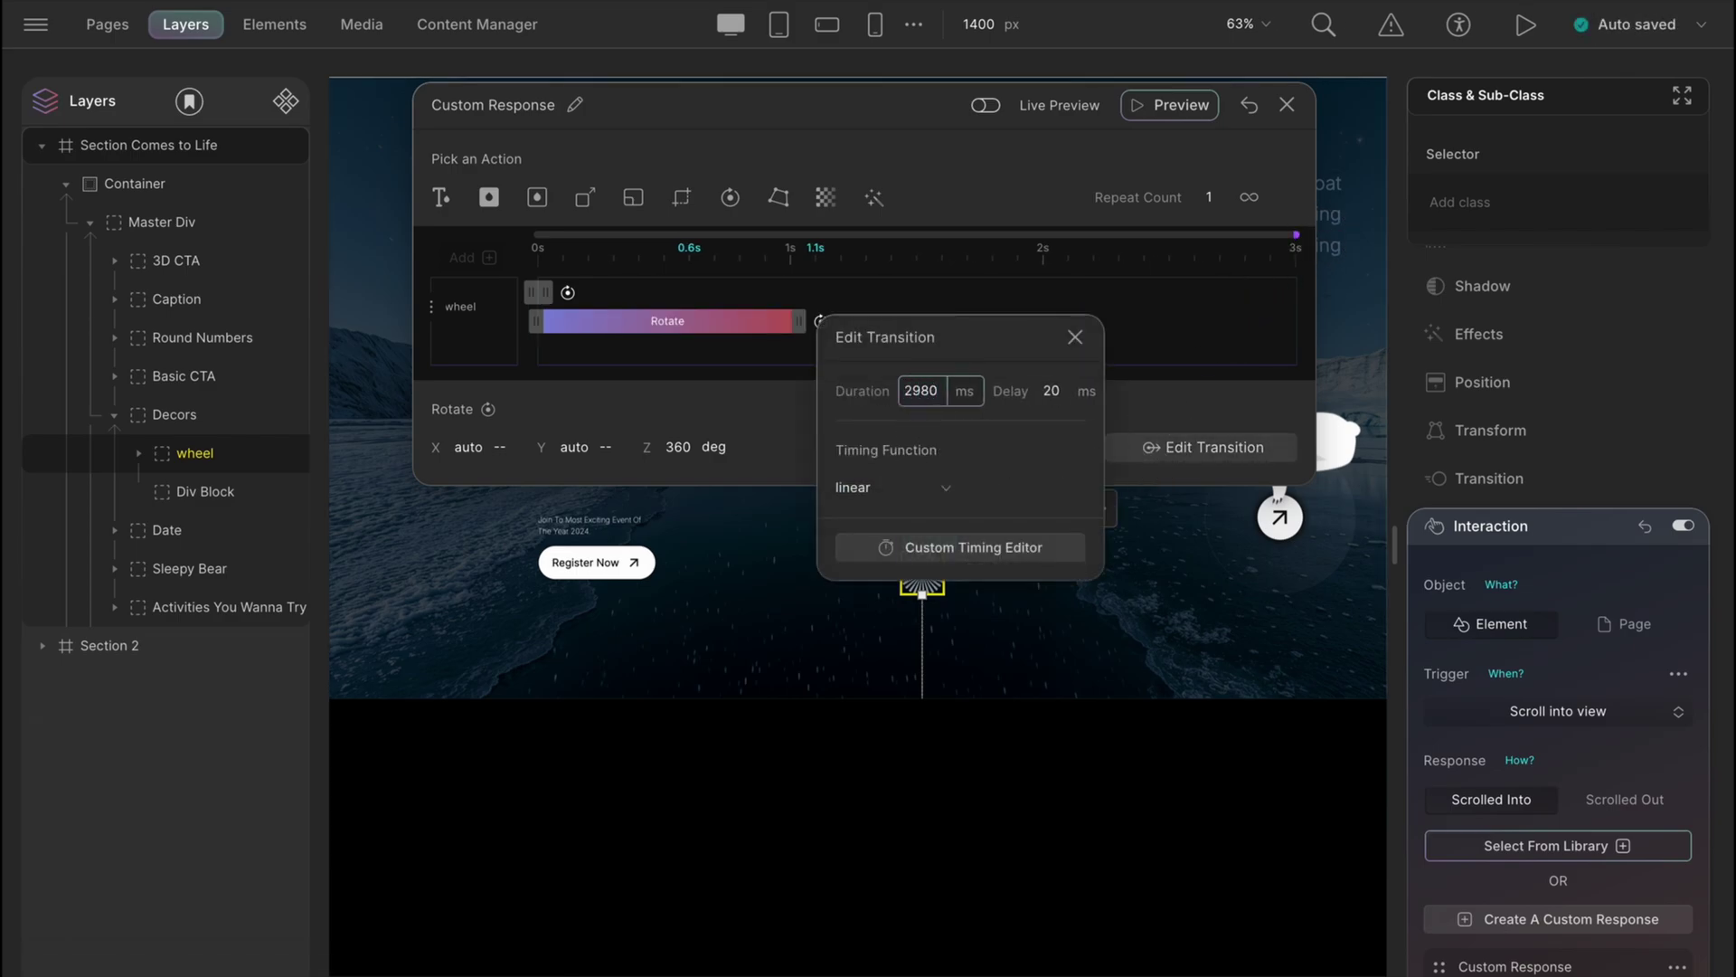
left_click(1147, 407)
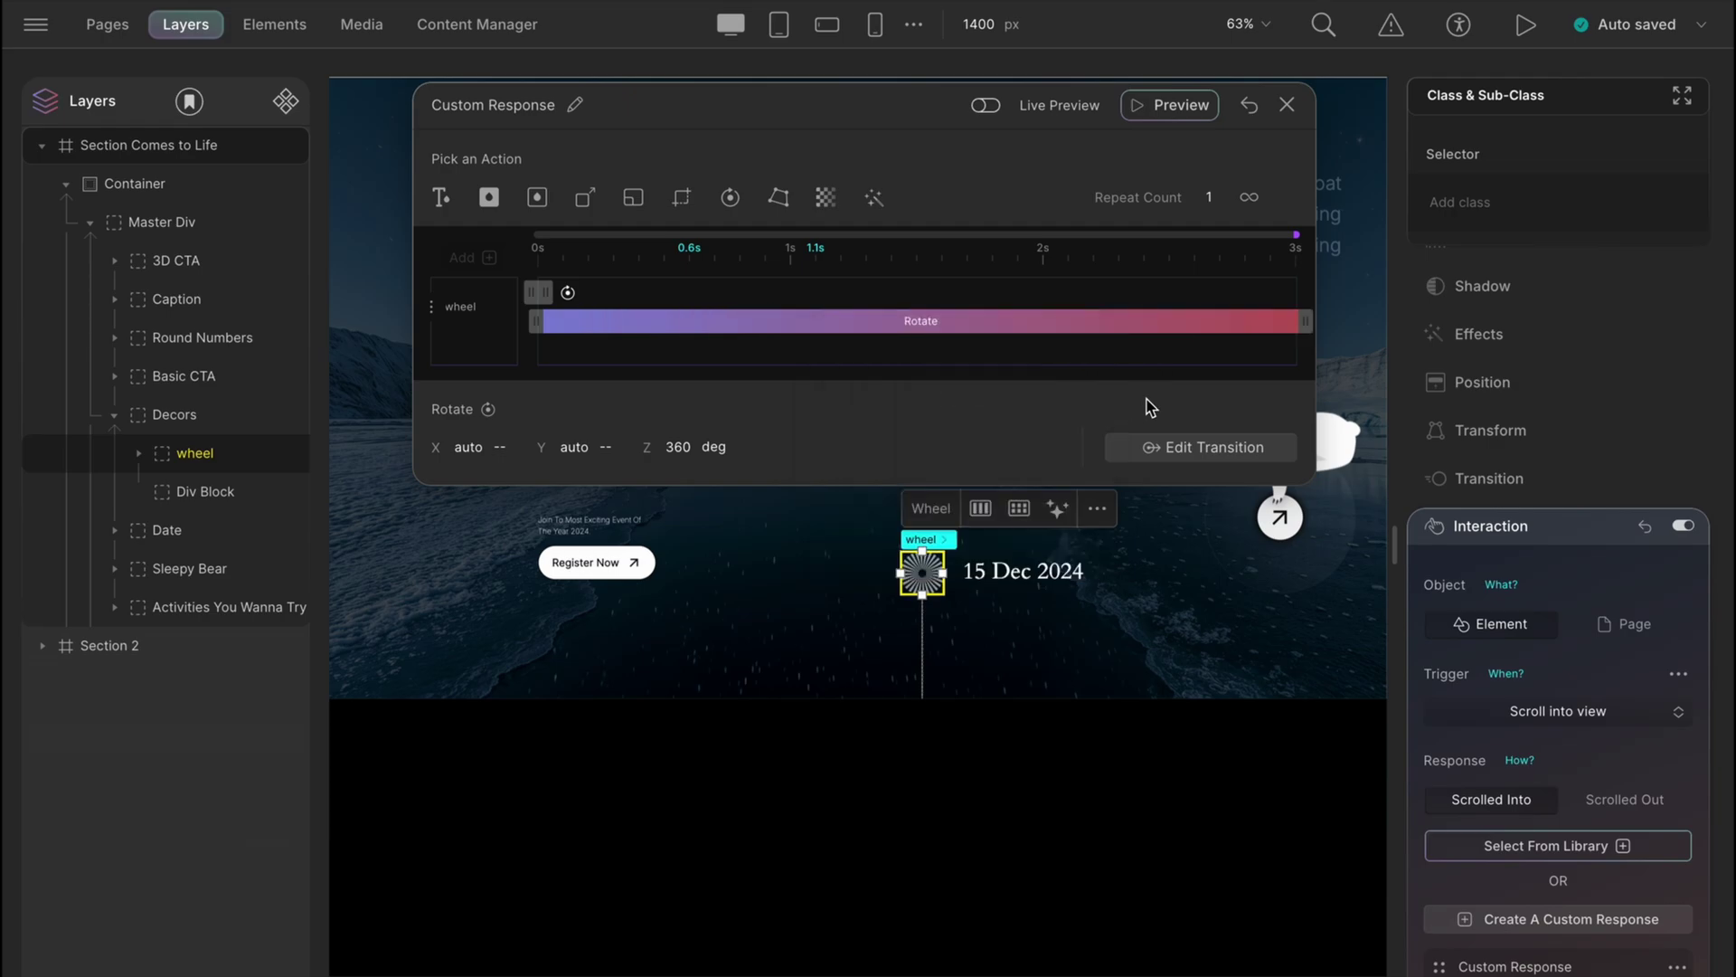
left_click(1249, 198)
- Preview the live page to watch the wheel spin
left_click(1528, 28)
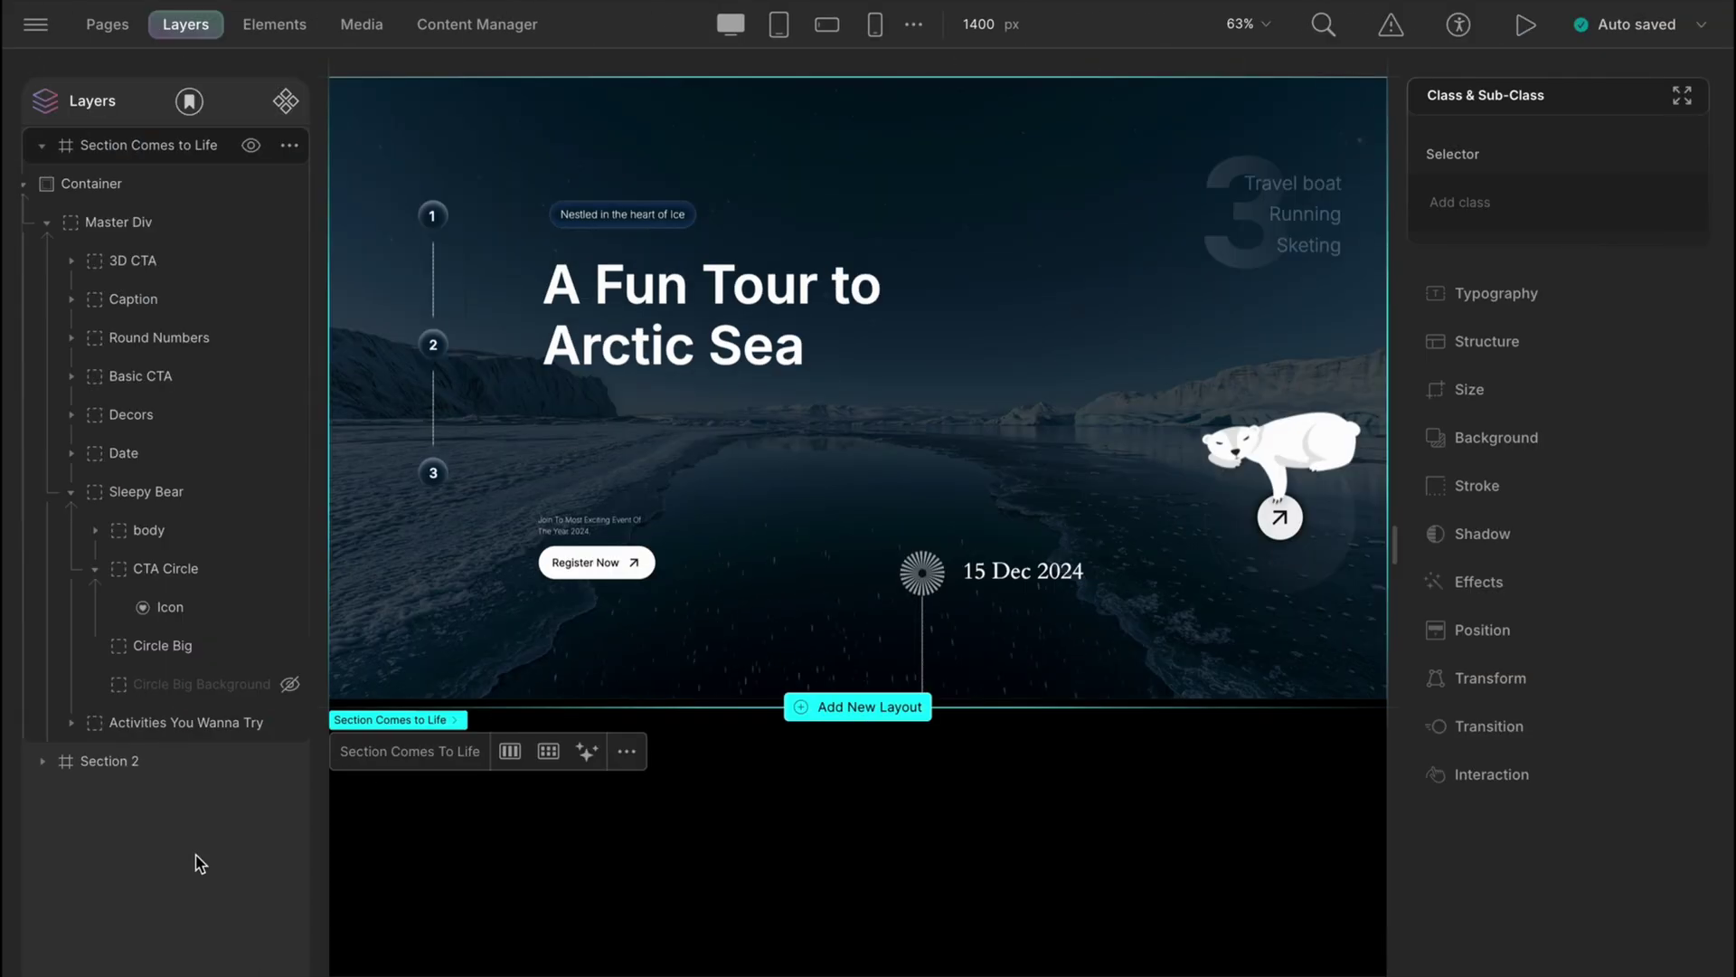
- Give the CTA Circle a scroll-into-view trigger with a custom response
left_click(201, 581)
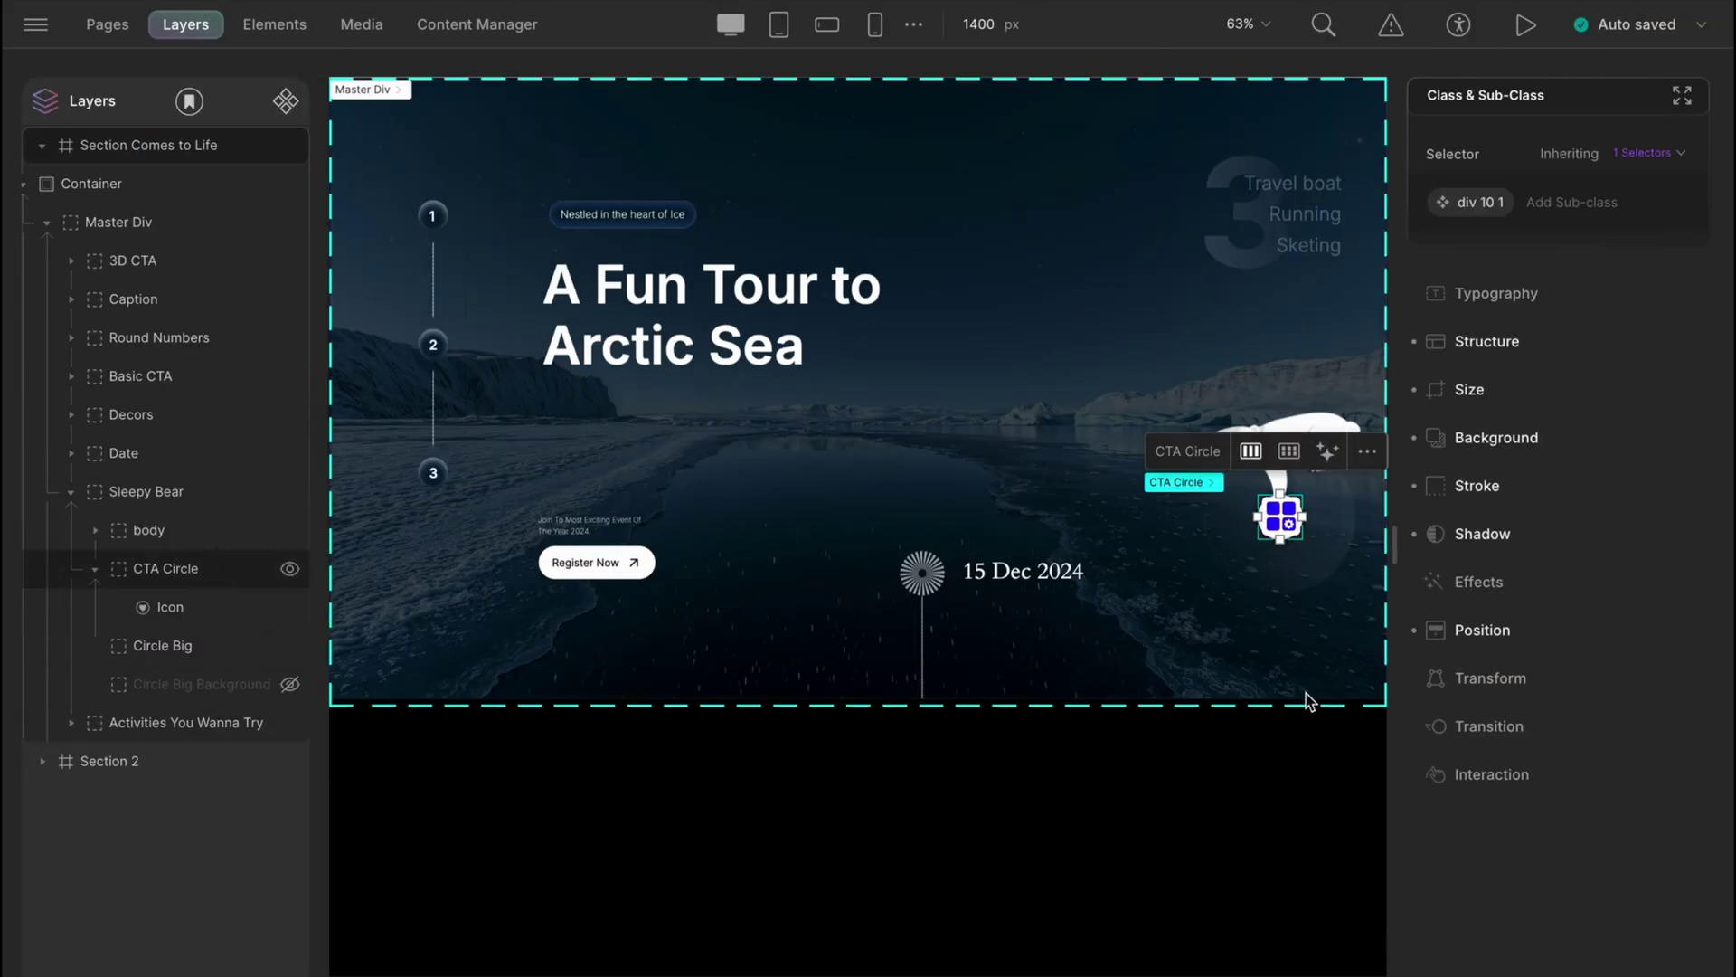
left_click(1491, 773)
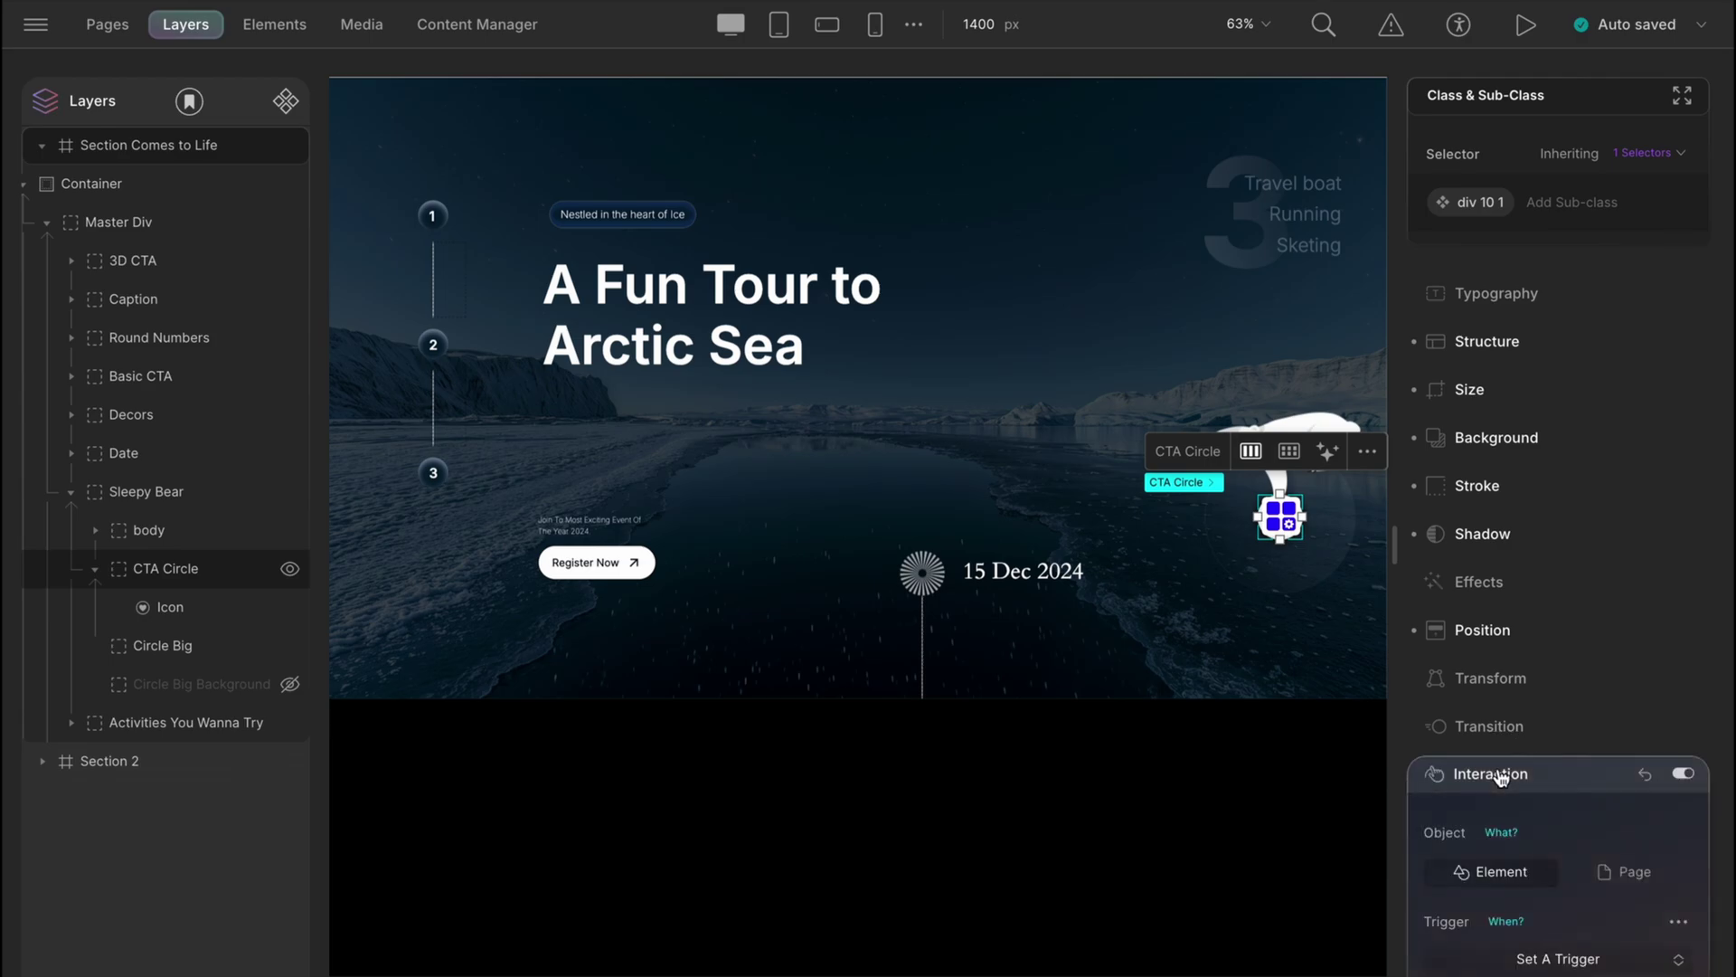
scroll(1499, 777, "down", 2)
left_click(1500, 781)
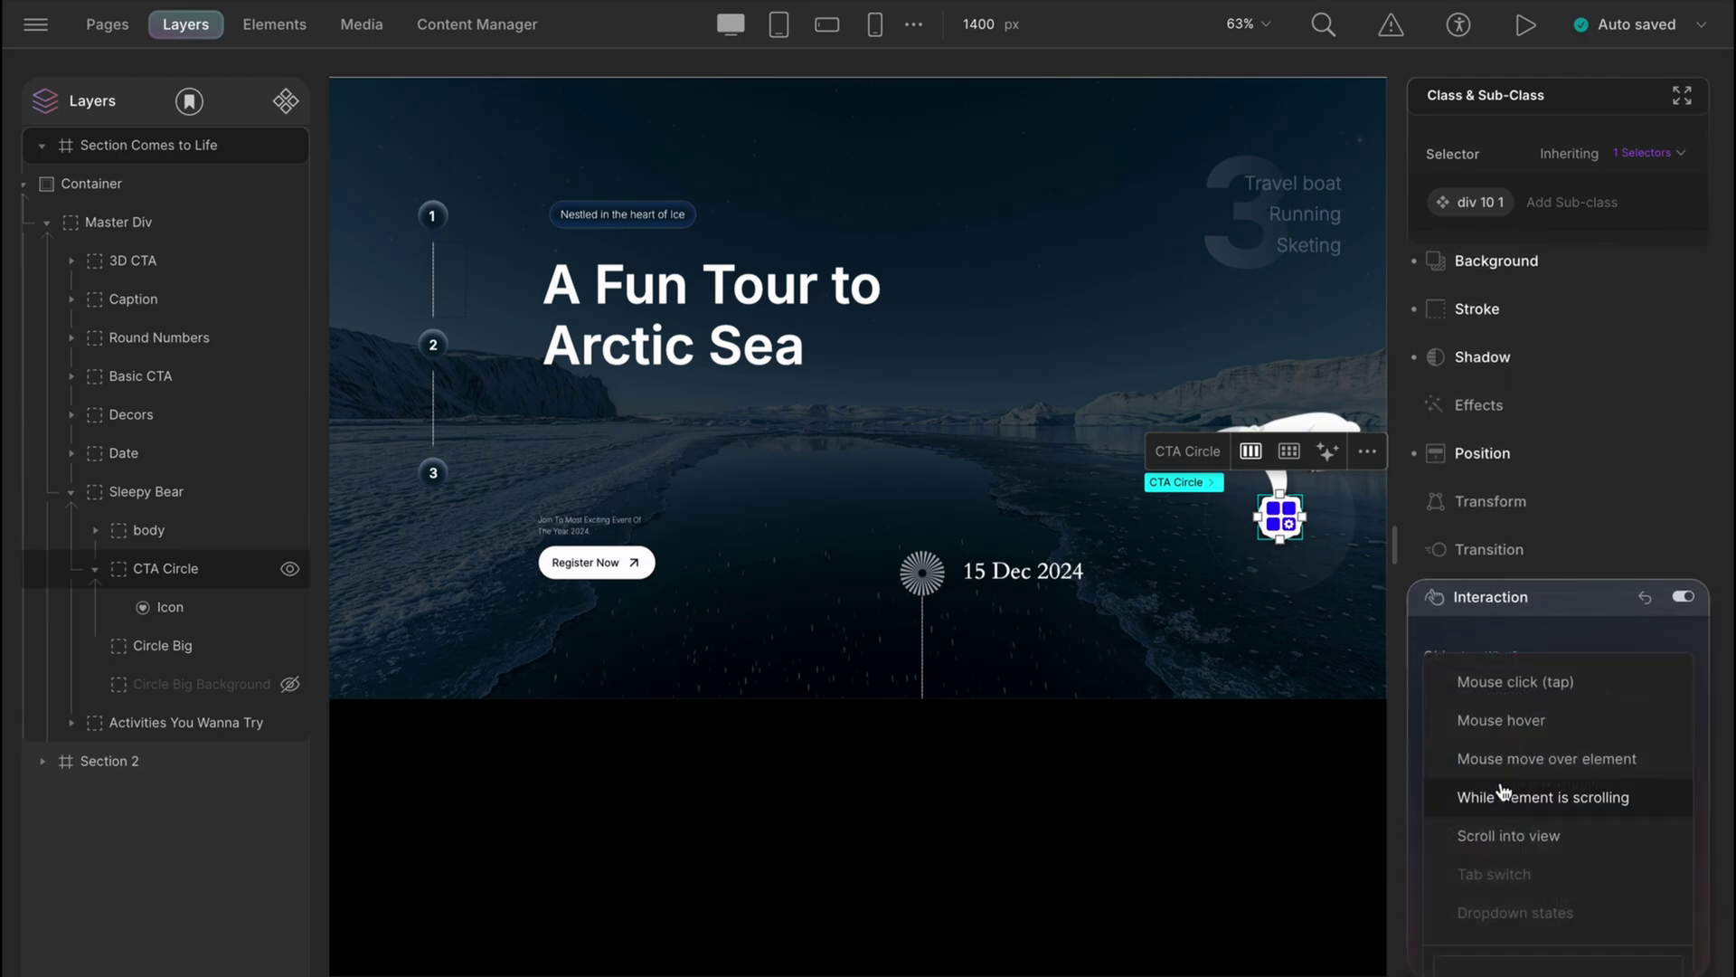
left_click(1503, 835)
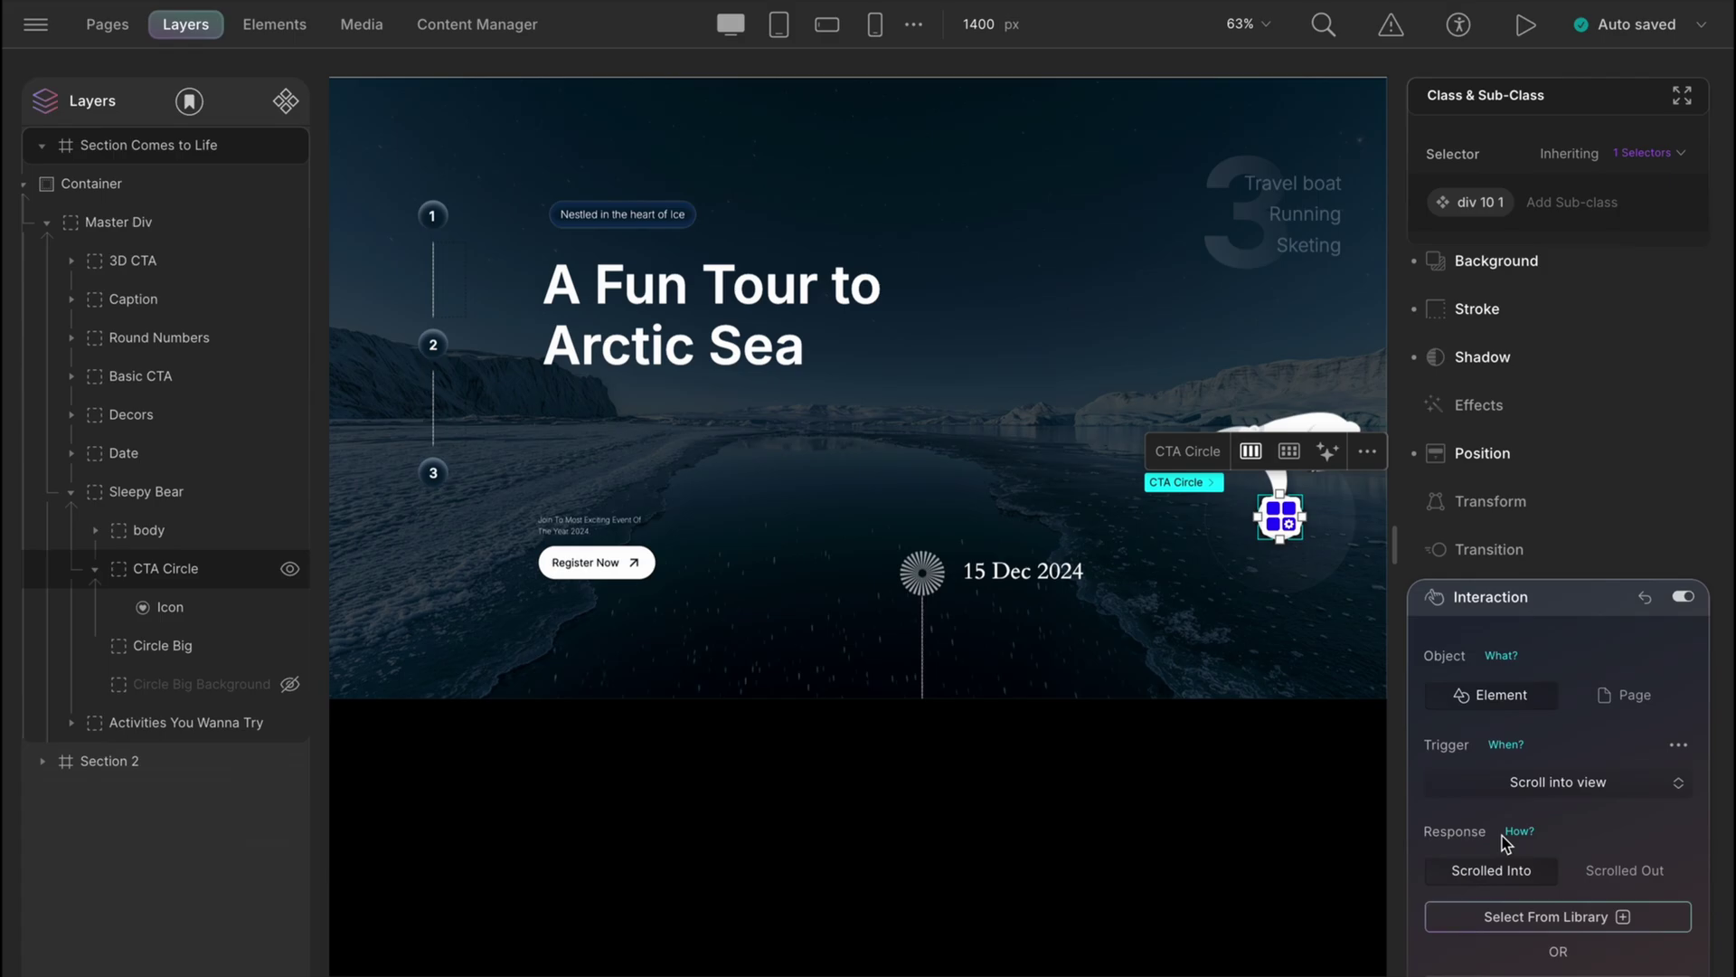
scroll(1503, 842, "down", 1)
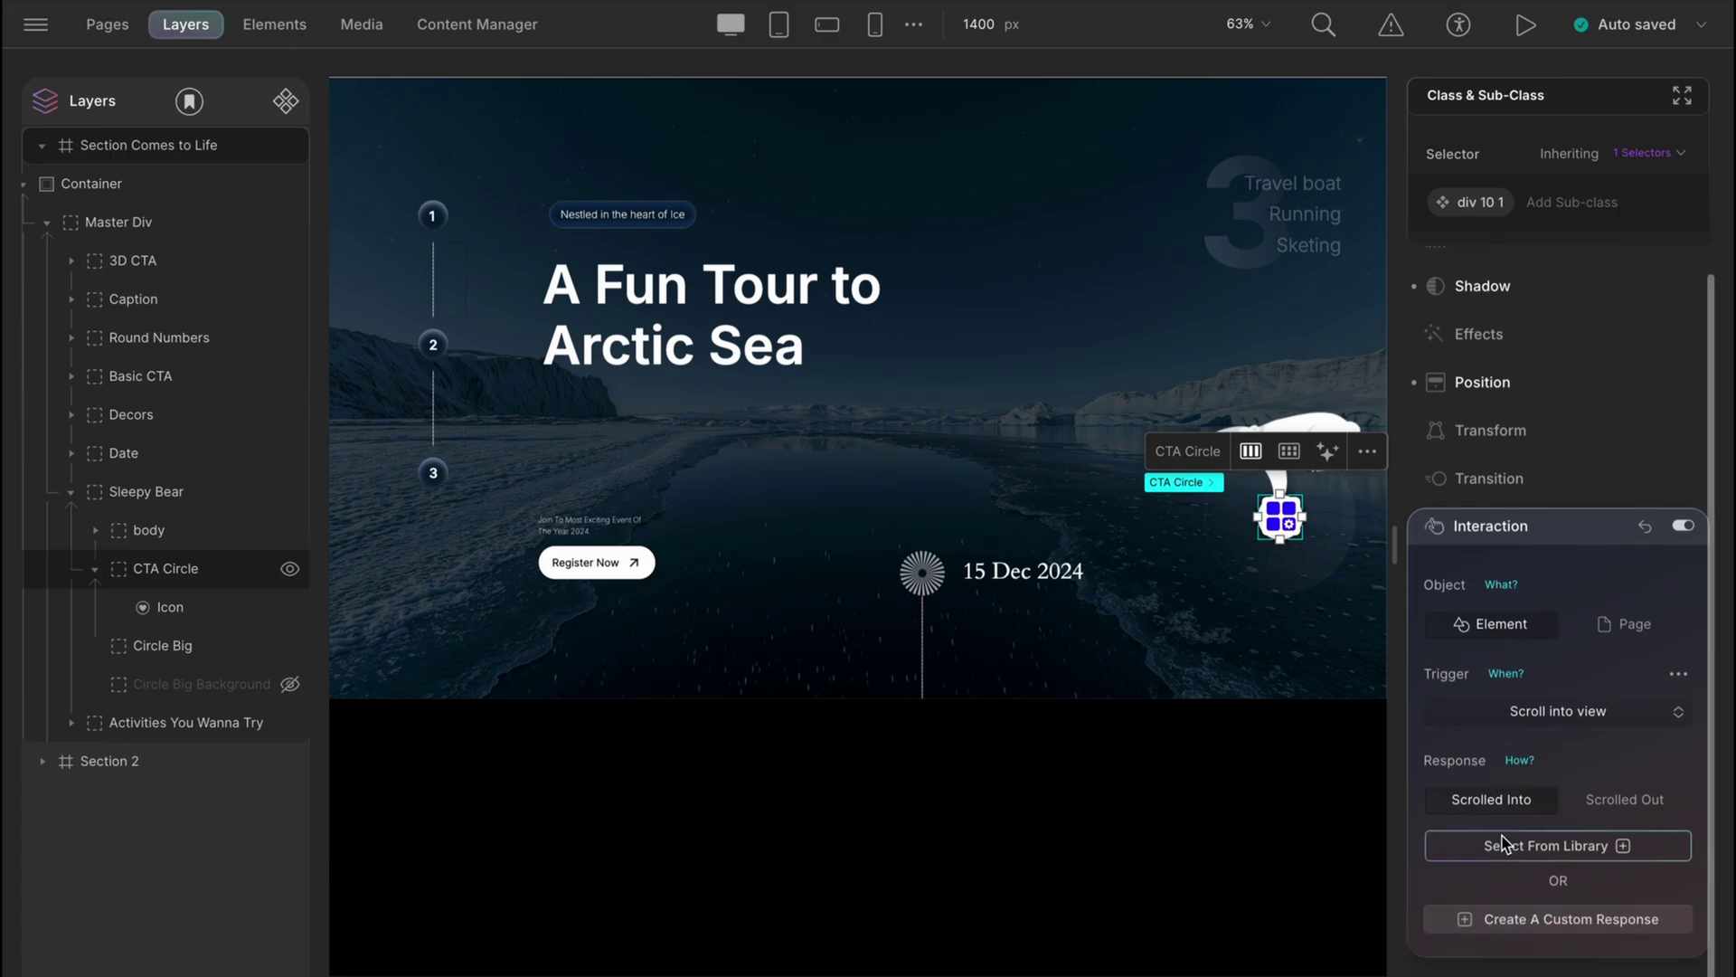
left_click(1503, 930)
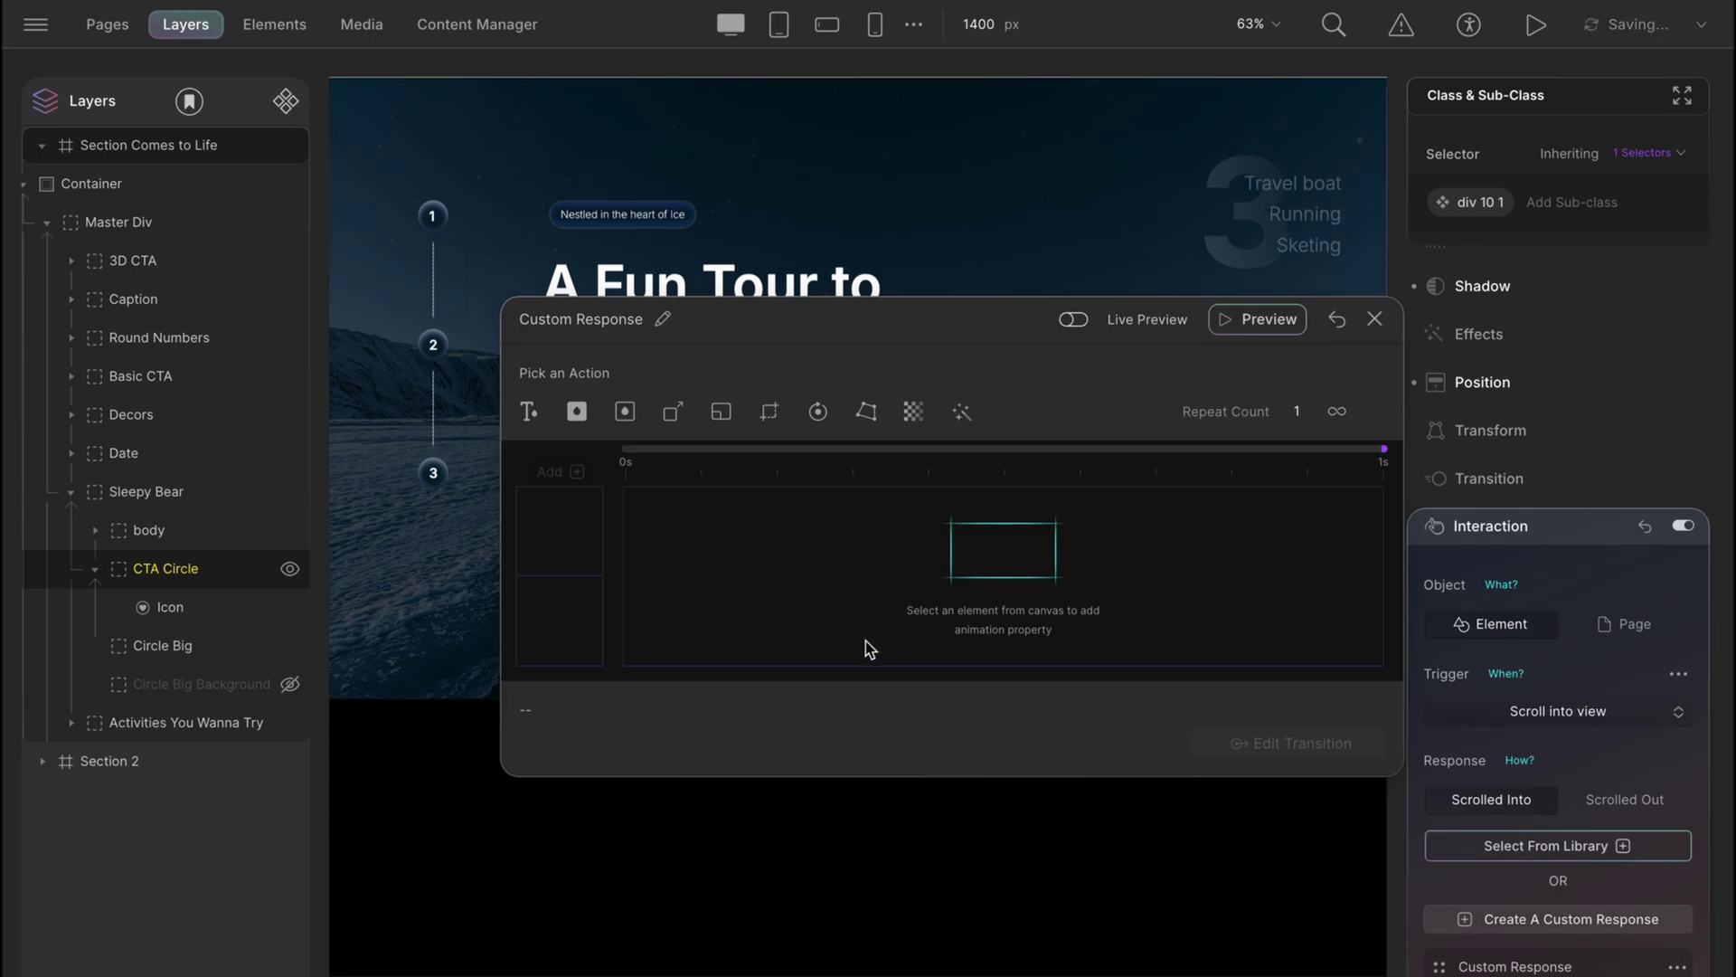
- Add an Icon Rotate step at Z 0 degrees with zero duration and delay
left_click(201, 609)
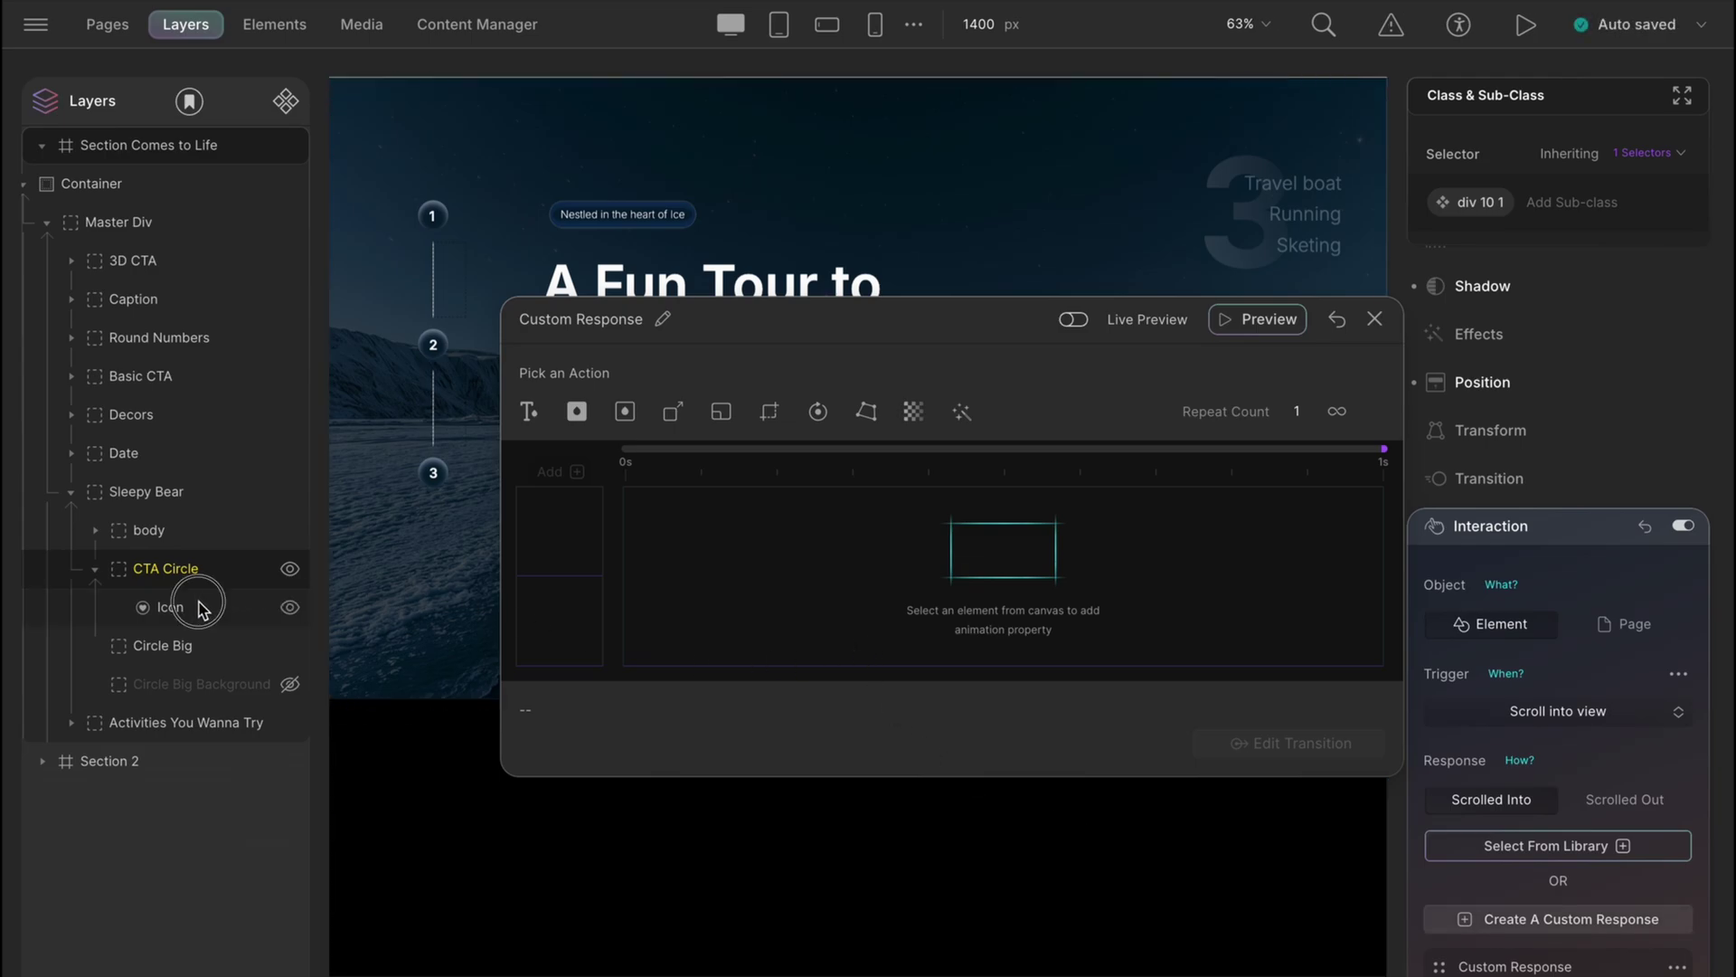
left_click(665, 529)
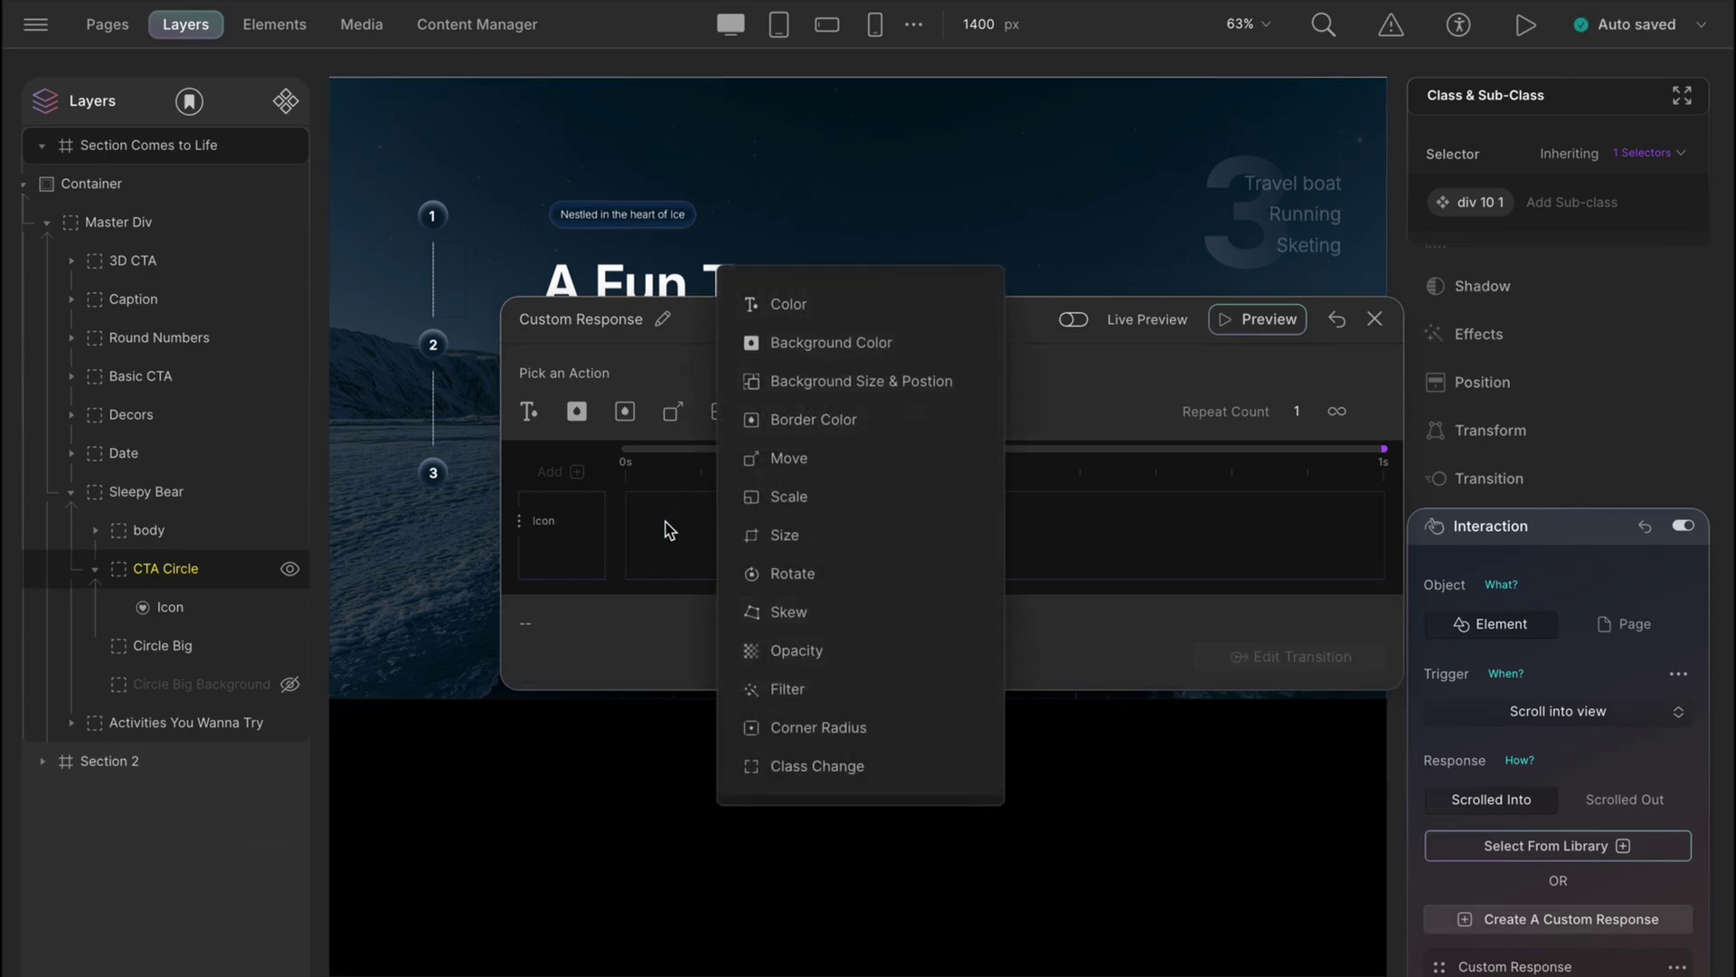
left_click(792, 573)
left_click(820, 532)
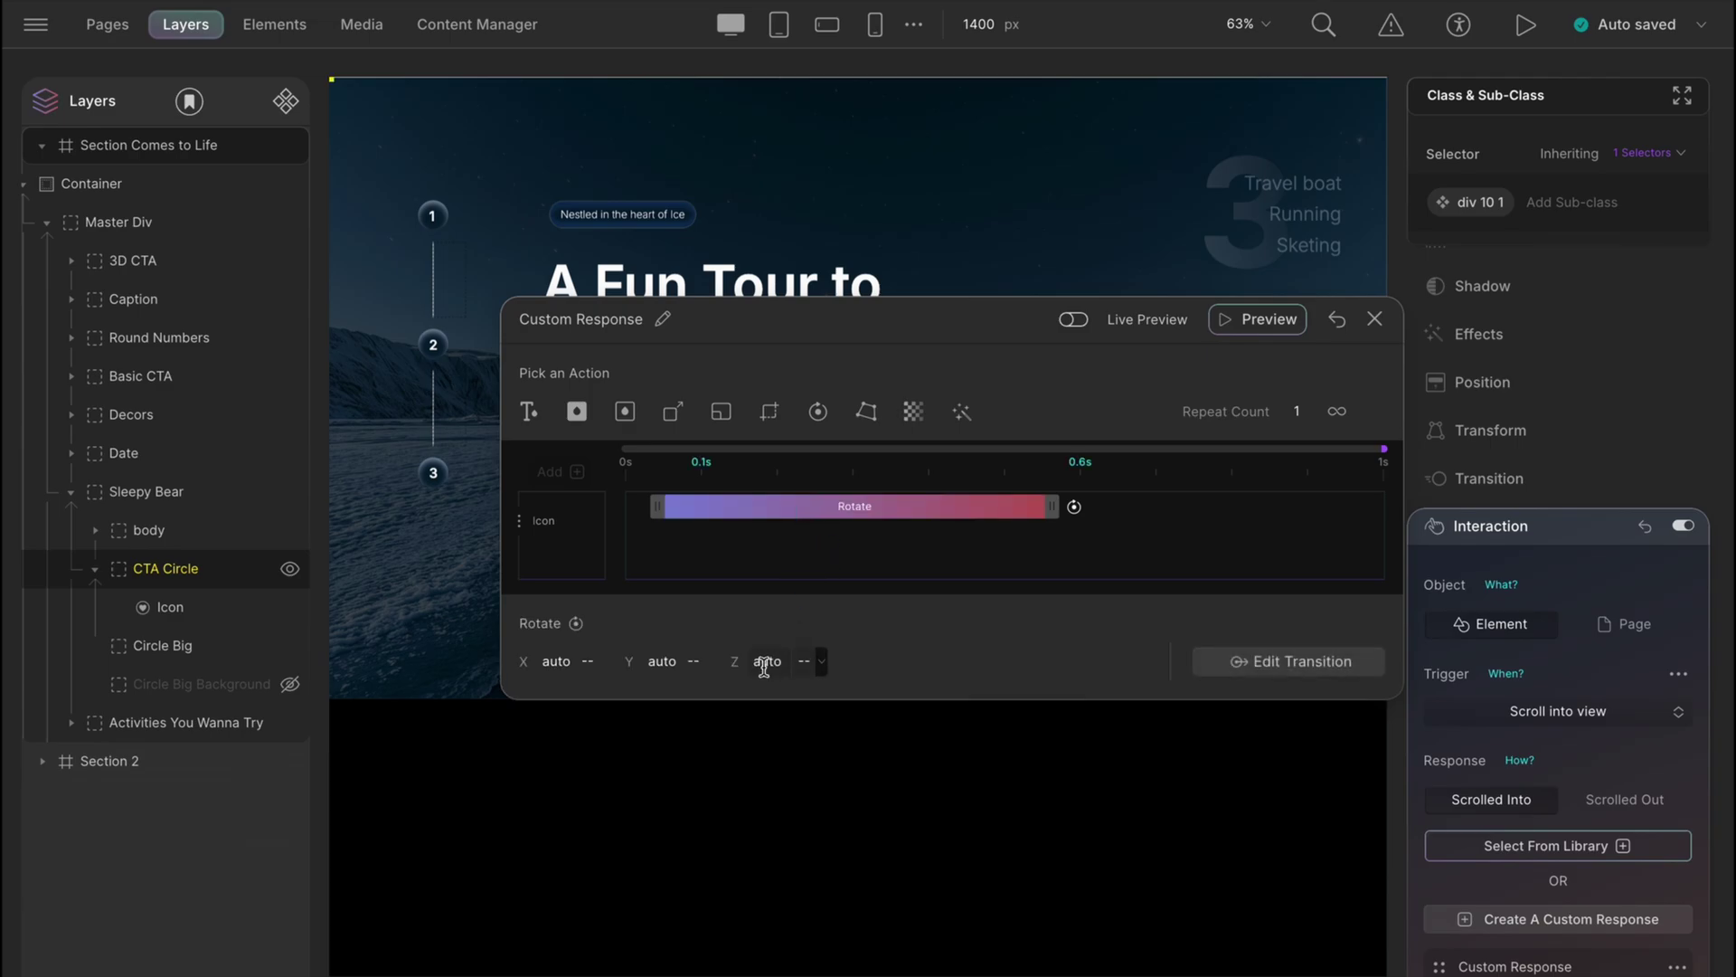
left_click(767, 660)
type("0")
key("Return")
left_click(1255, 660)
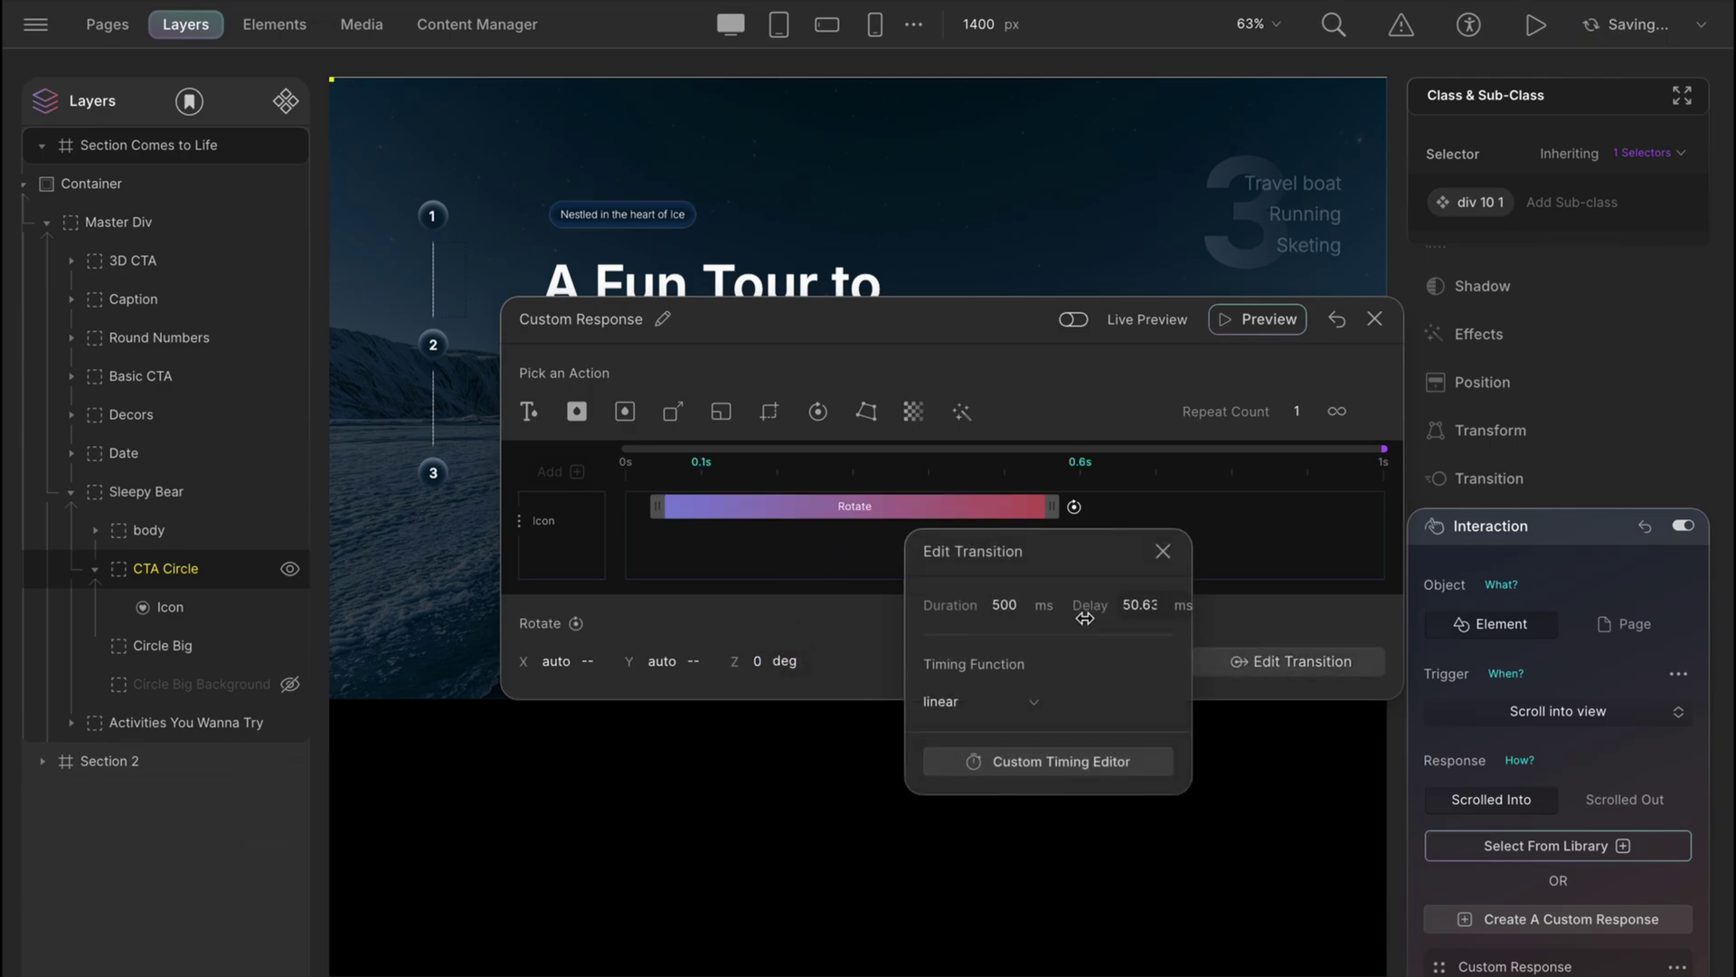
double_click(1007, 604)
type("0")
double_click(1139, 603)
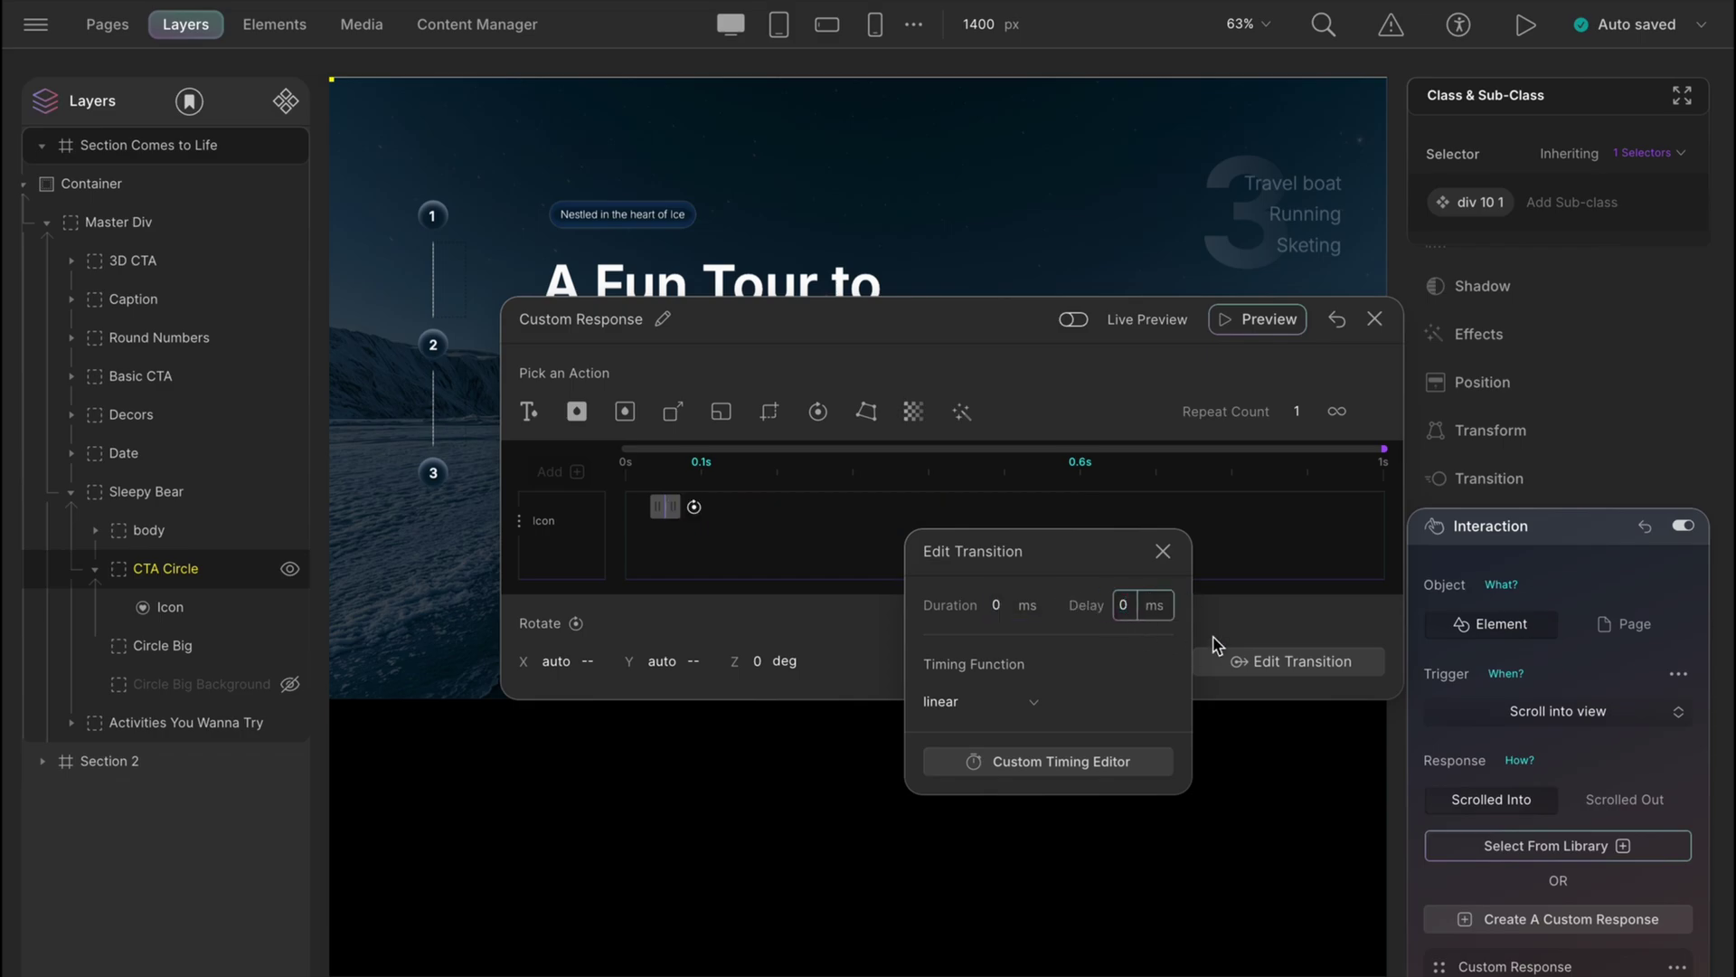
type("0")
left_click(1231, 611)
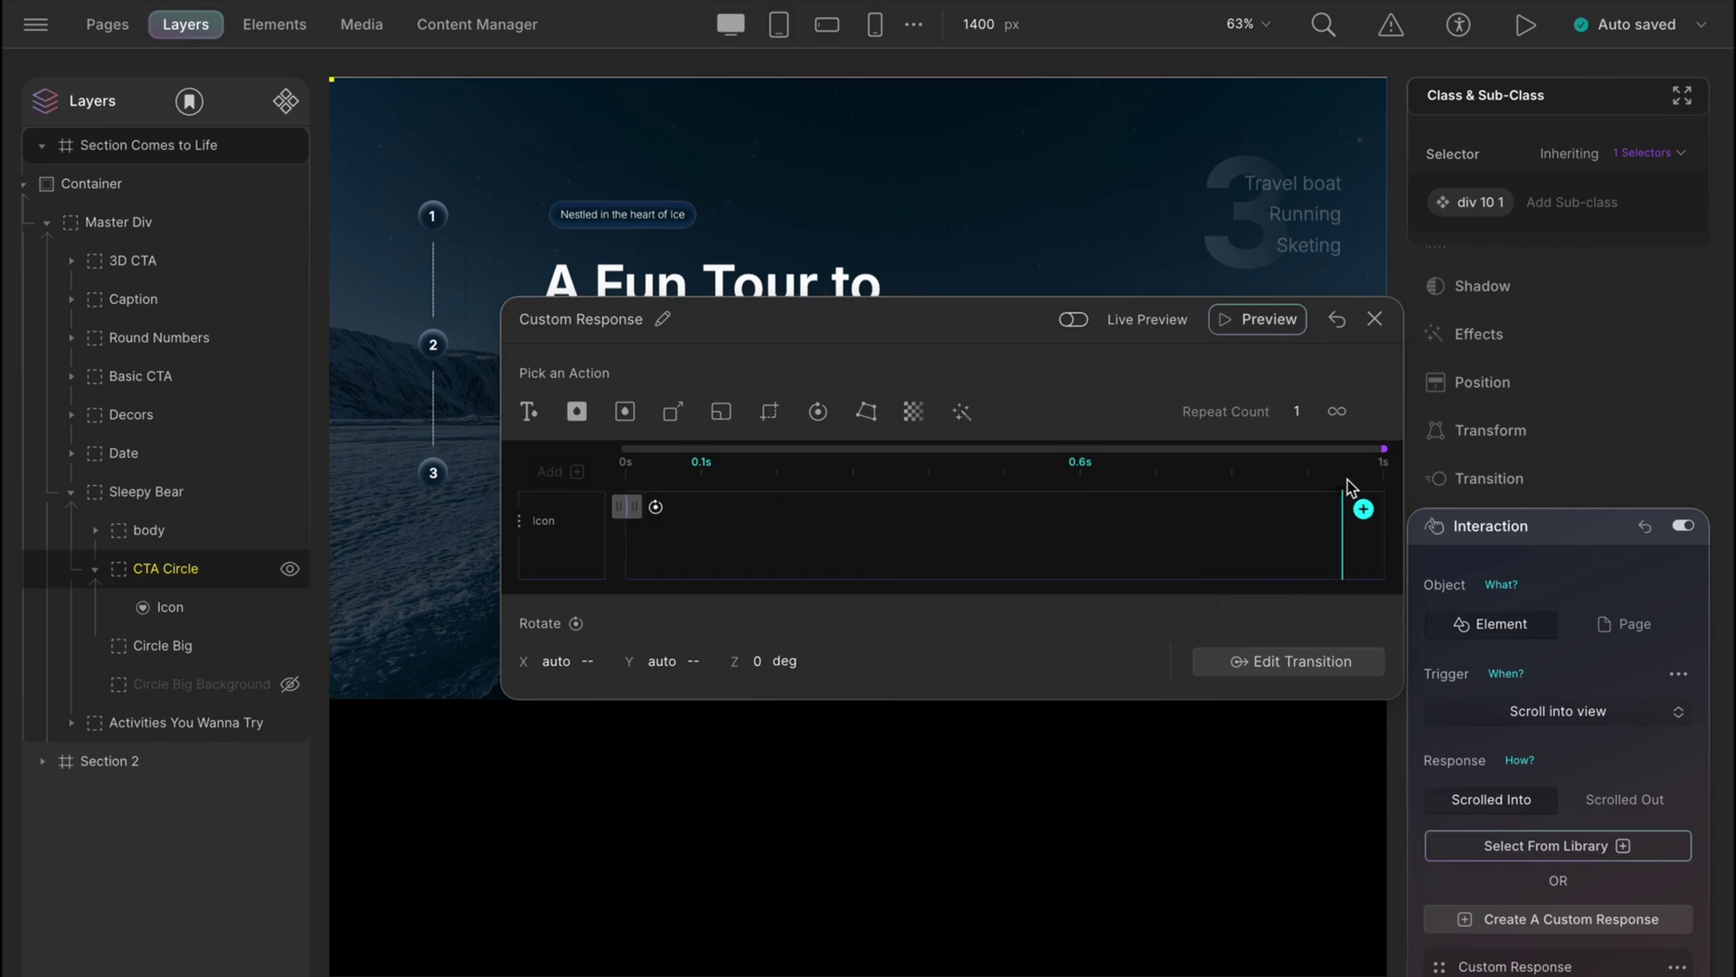
- Extend the timeline to 2s and add a 360-degree Icon rotation lasting 1980 ms
left_click(1382, 447)
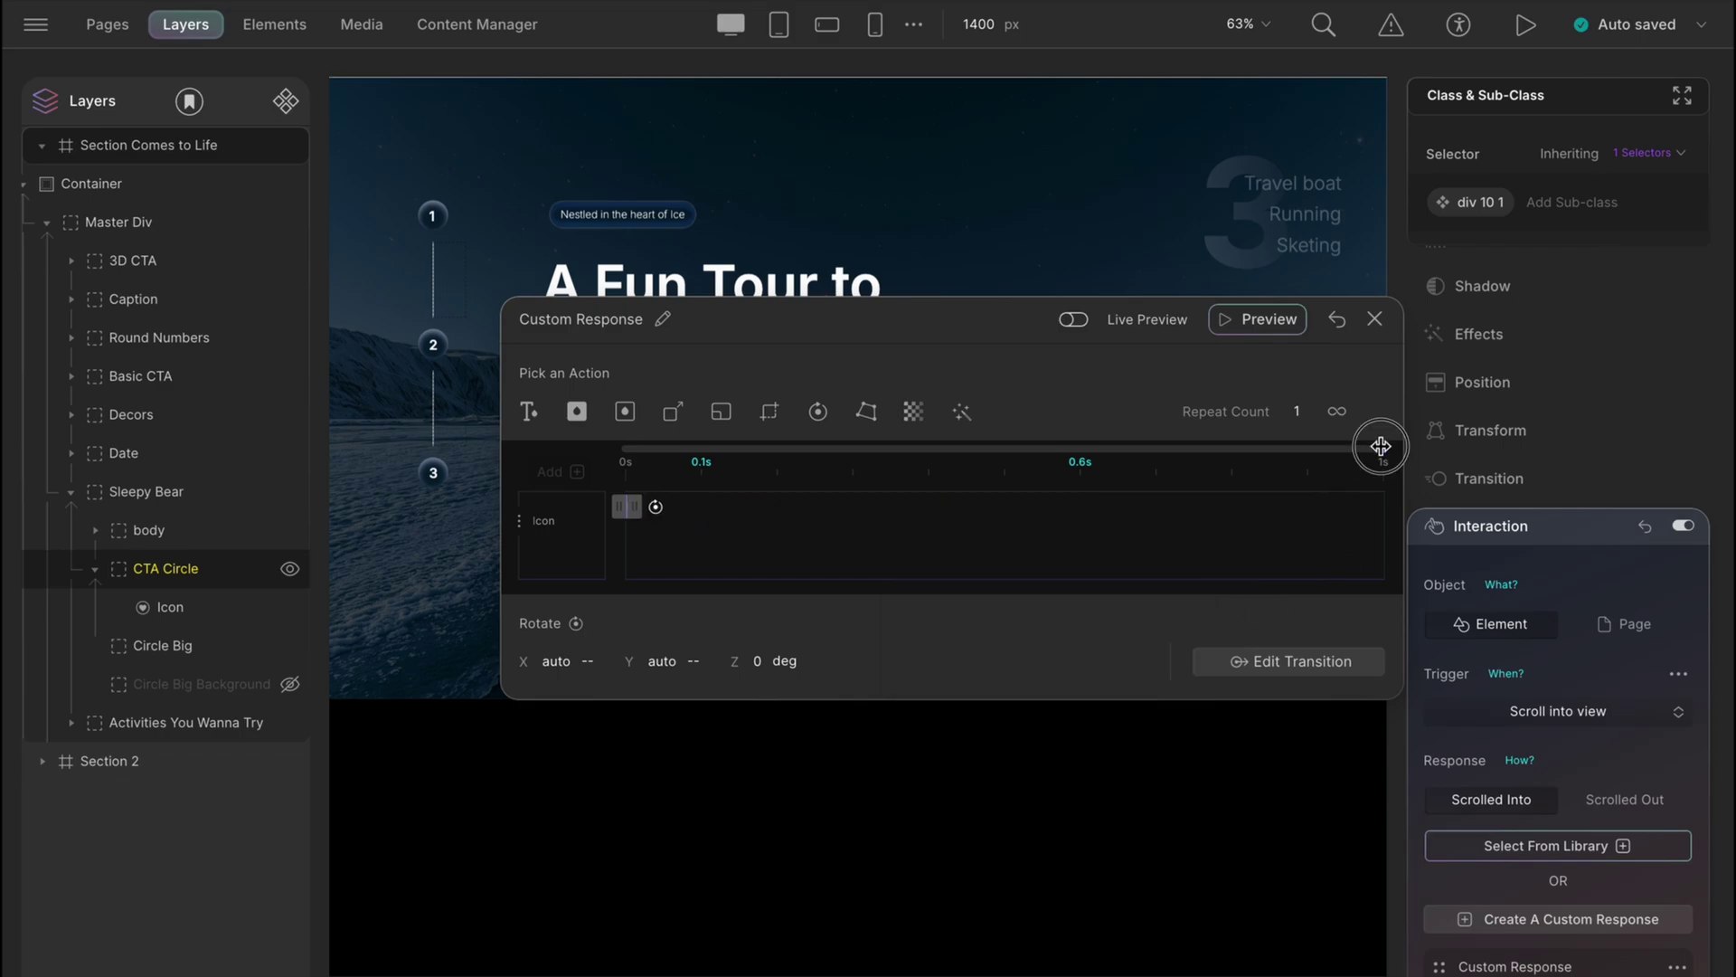
left_click_drag(1382, 447, 1393, 447)
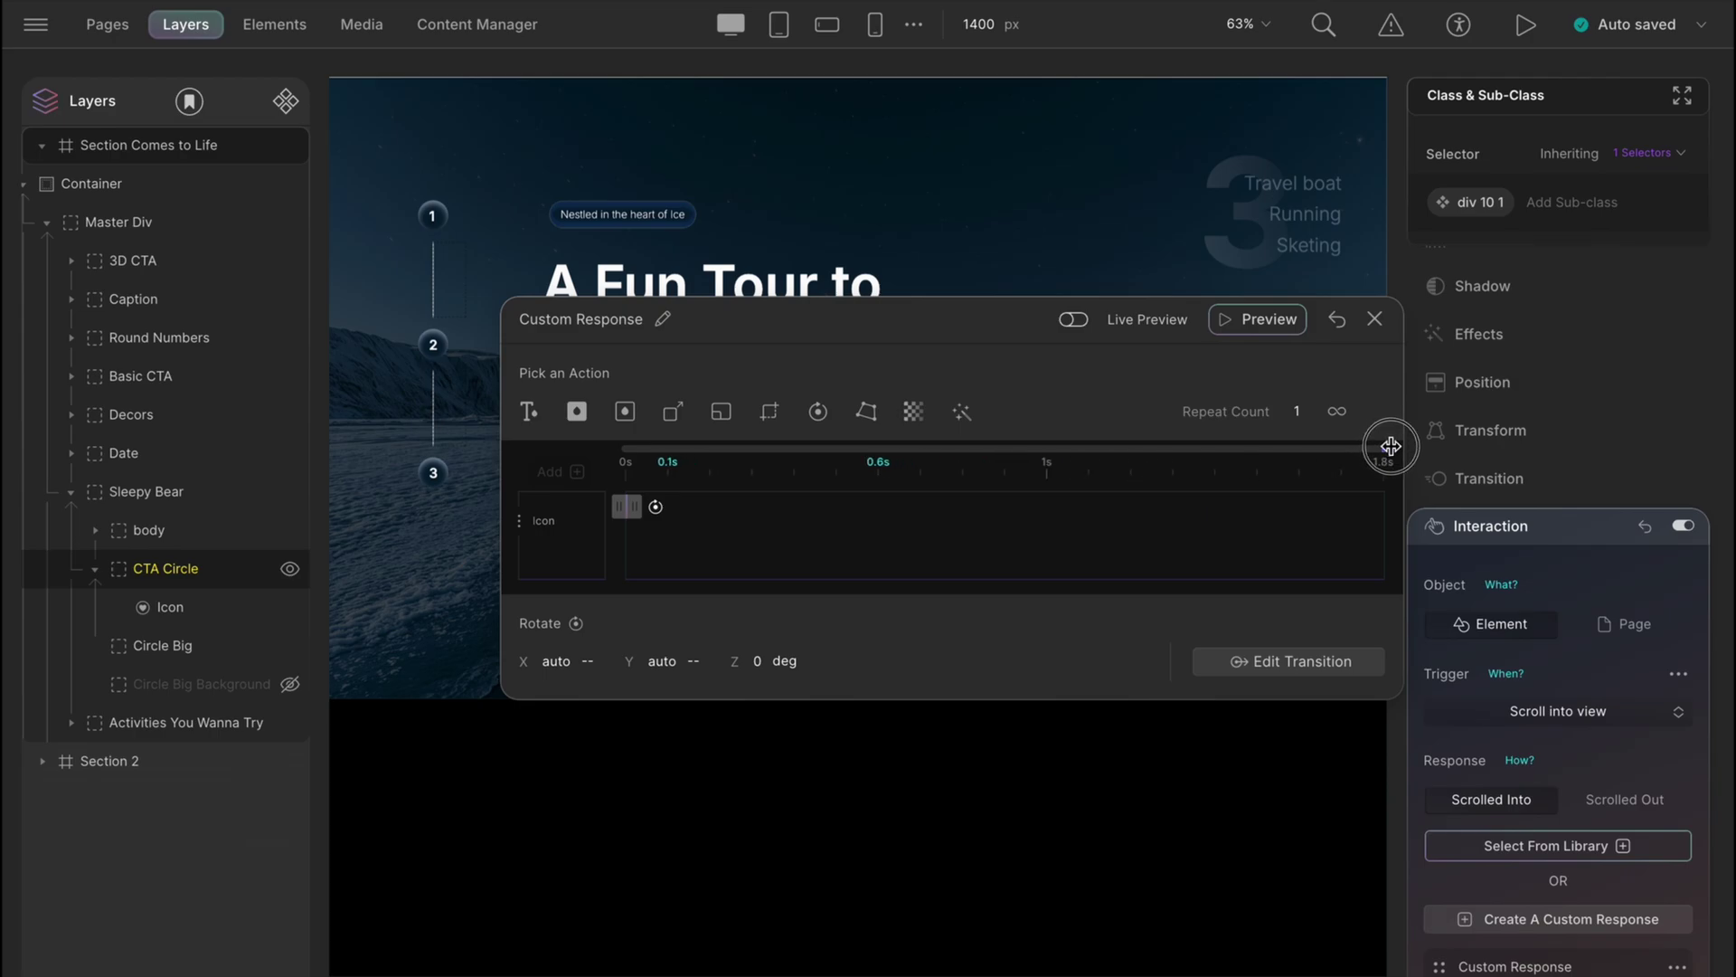
left_click(956, 531)
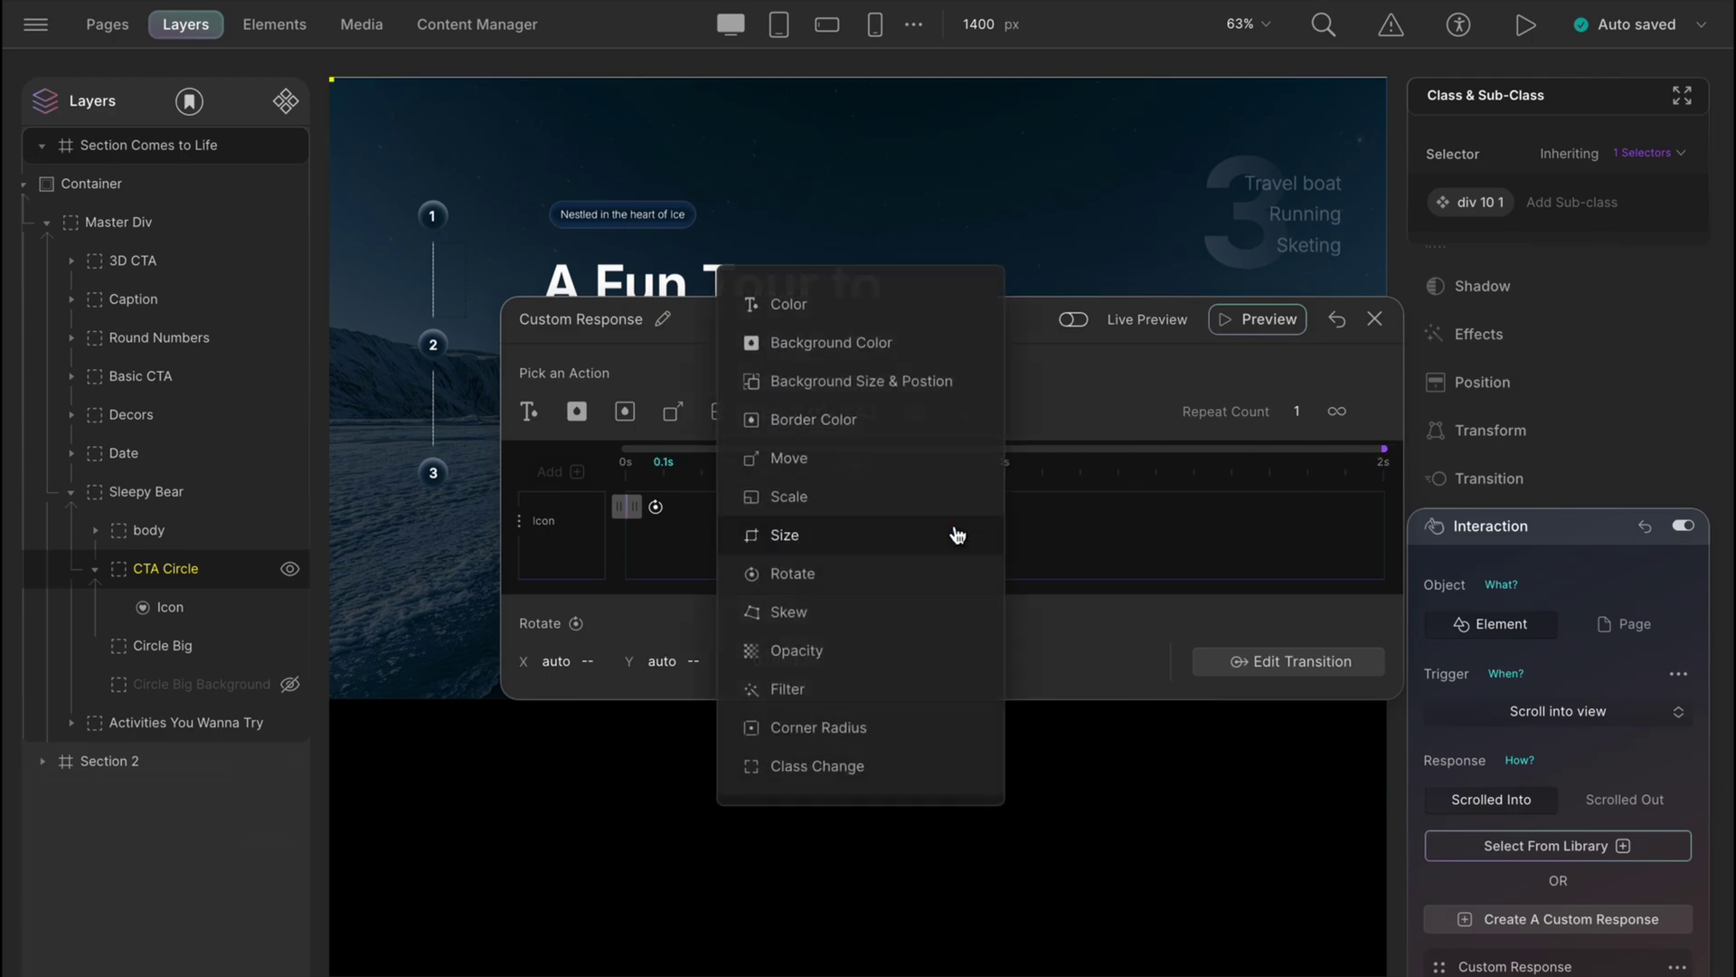
left_click(896, 571)
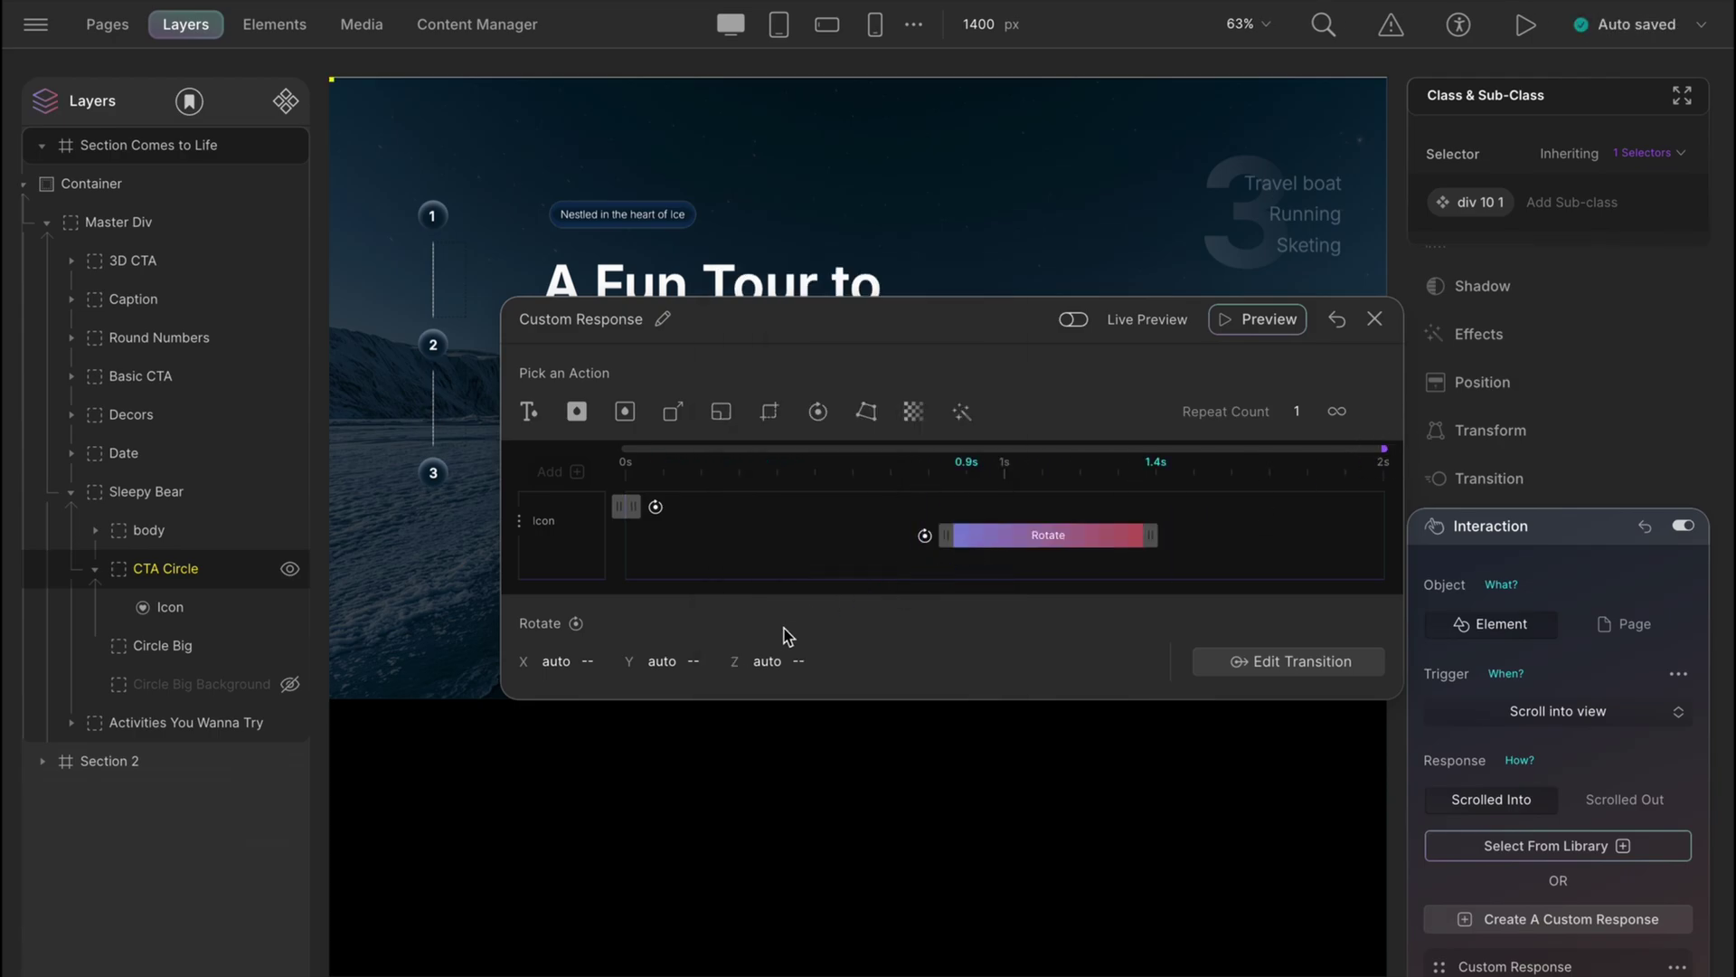
left_click(760, 660)
type("360")
key("Return")
left_click(1228, 661)
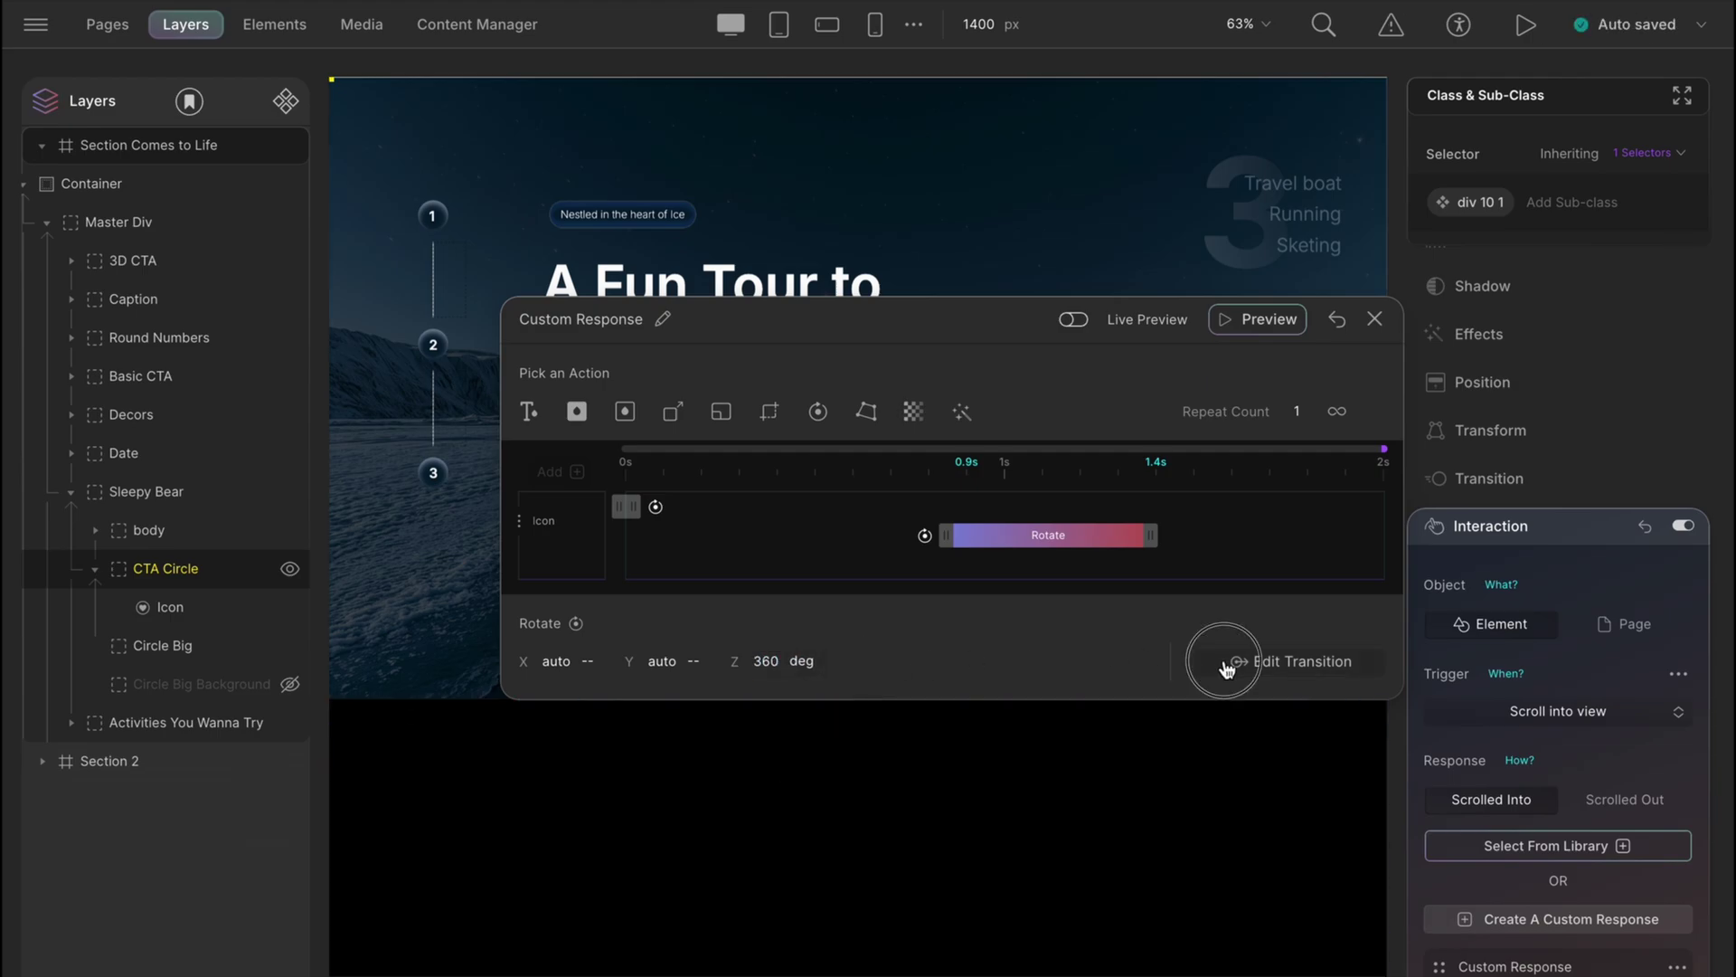
double_click(1011, 606)
type("1980")
left_click(1150, 600)
type("0")
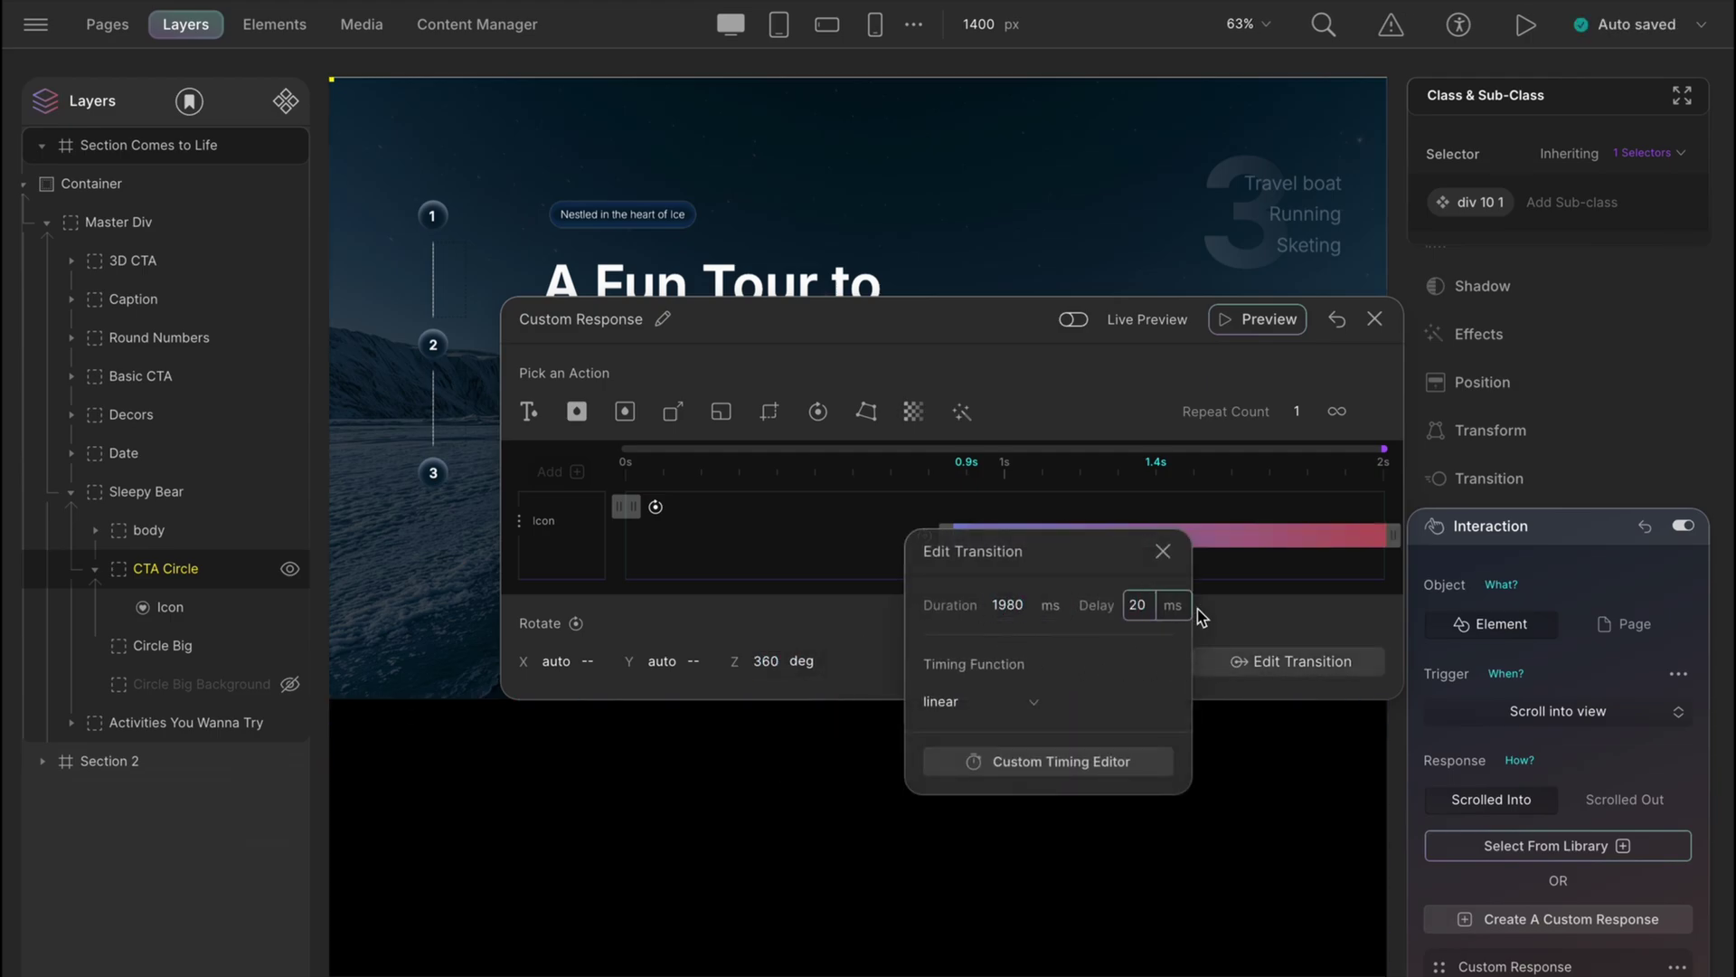
left_click(1225, 633)
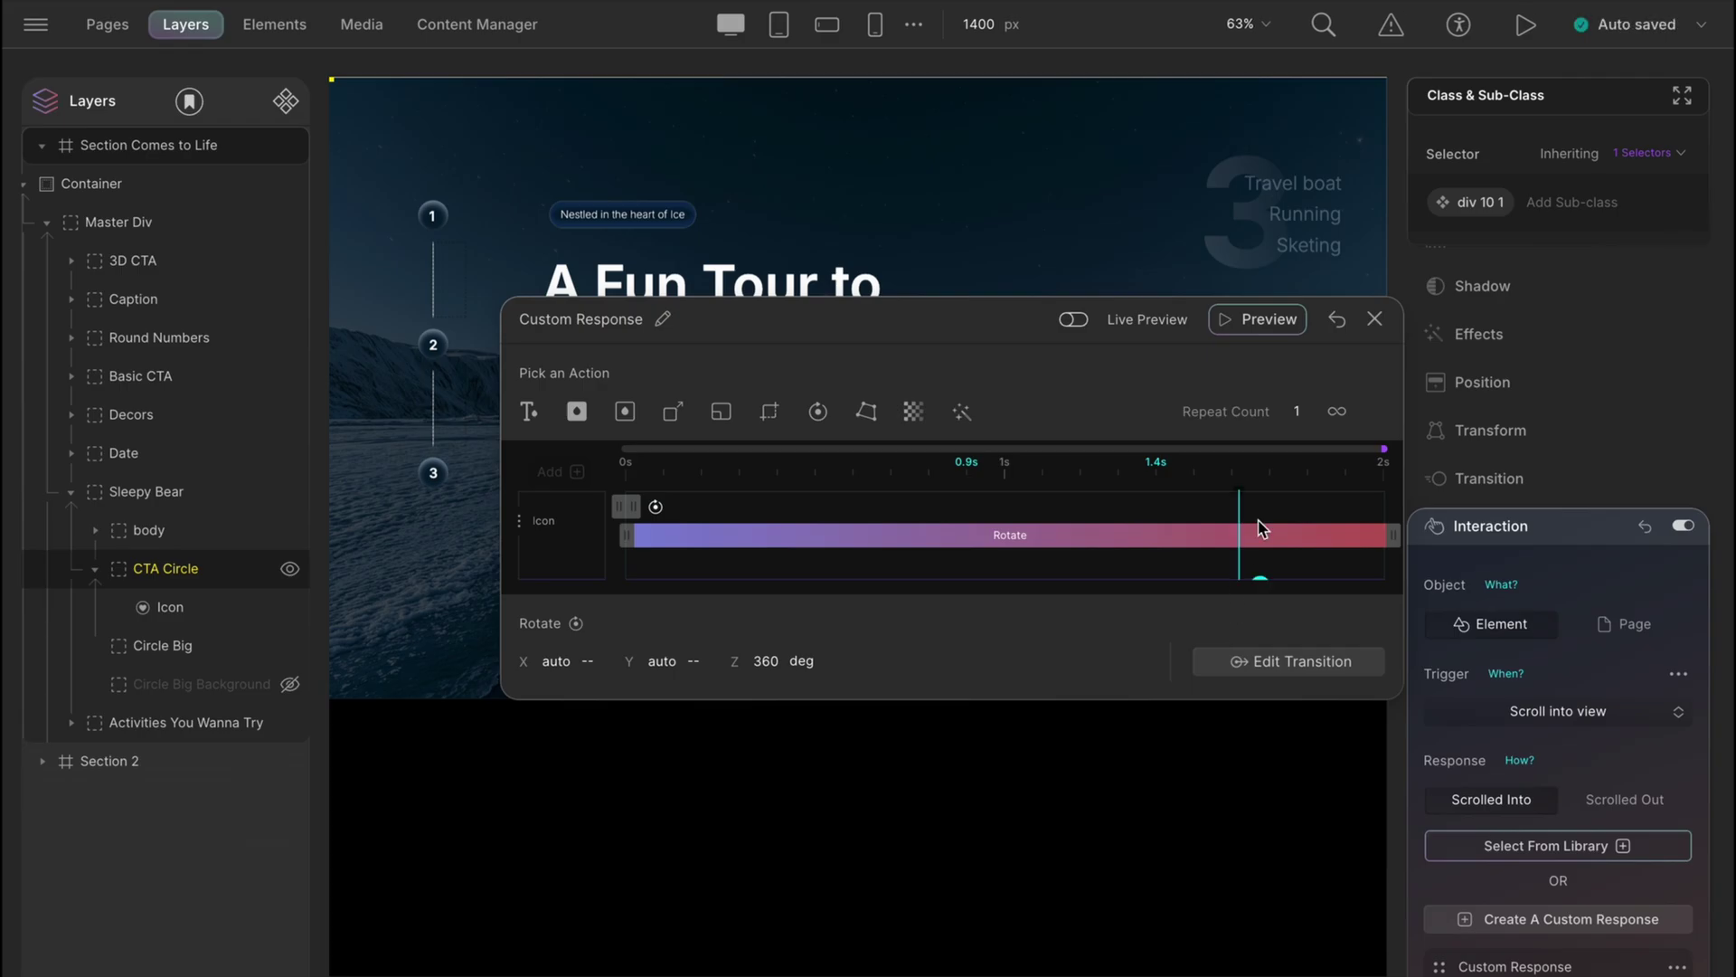
- Set the icon rotation's repeat count to infinite and preview the looping spin
left_click(1519, 23)
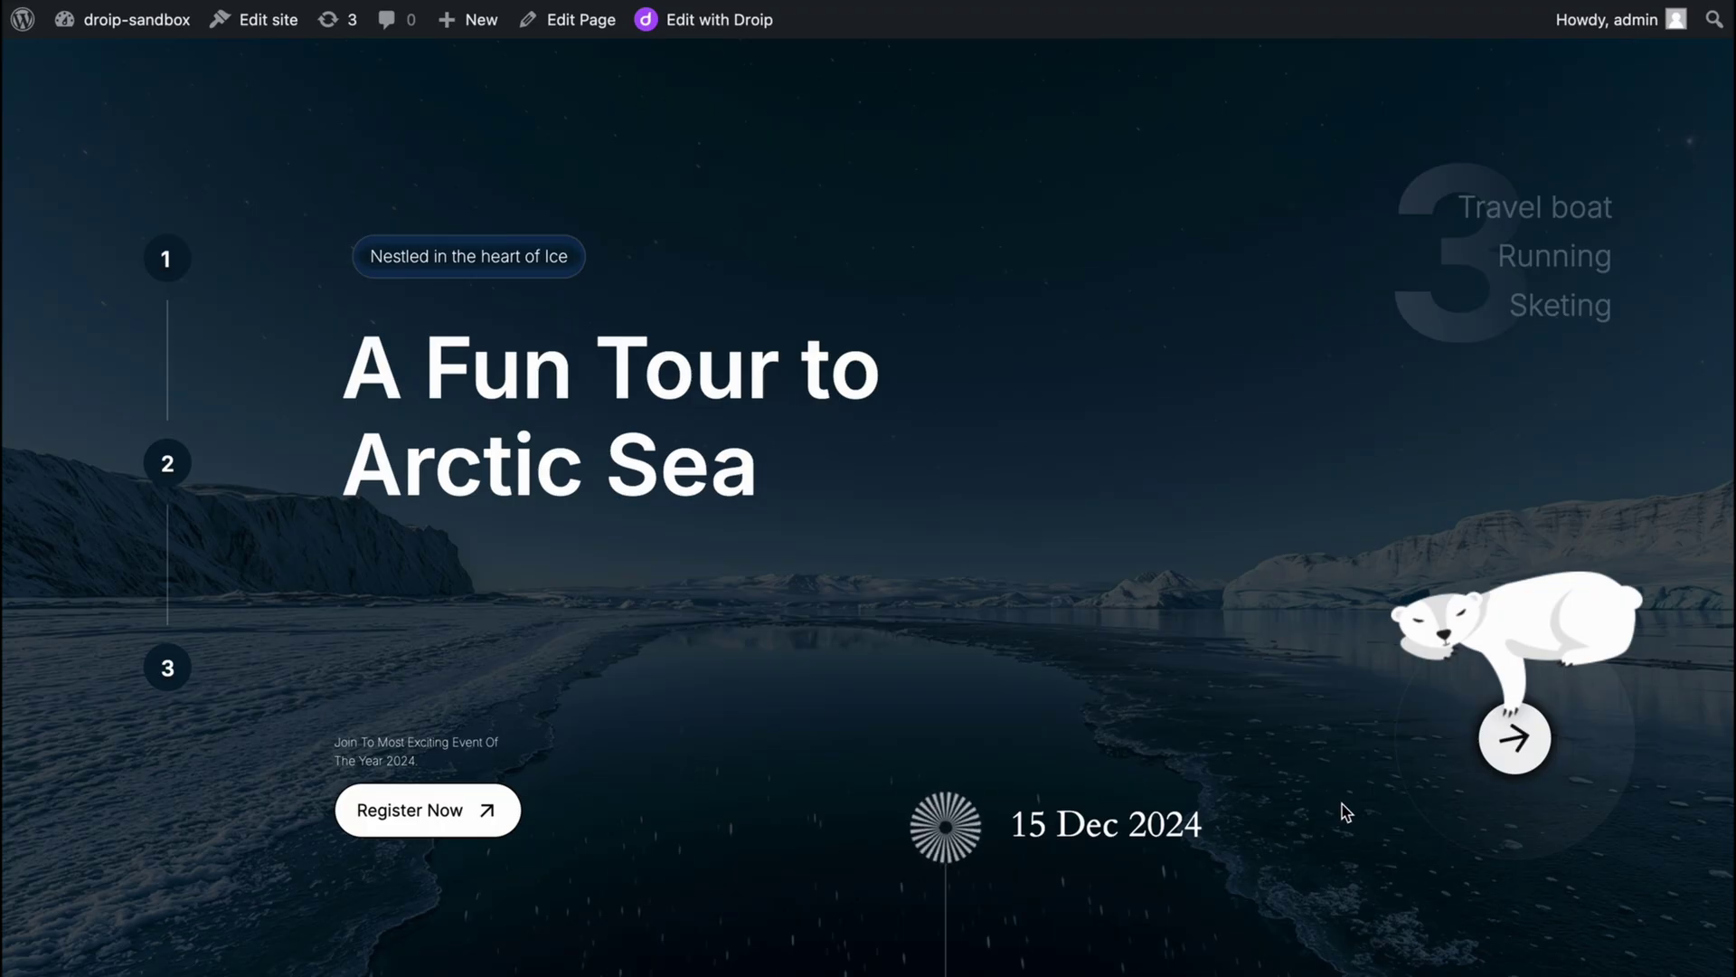
key("Escape")
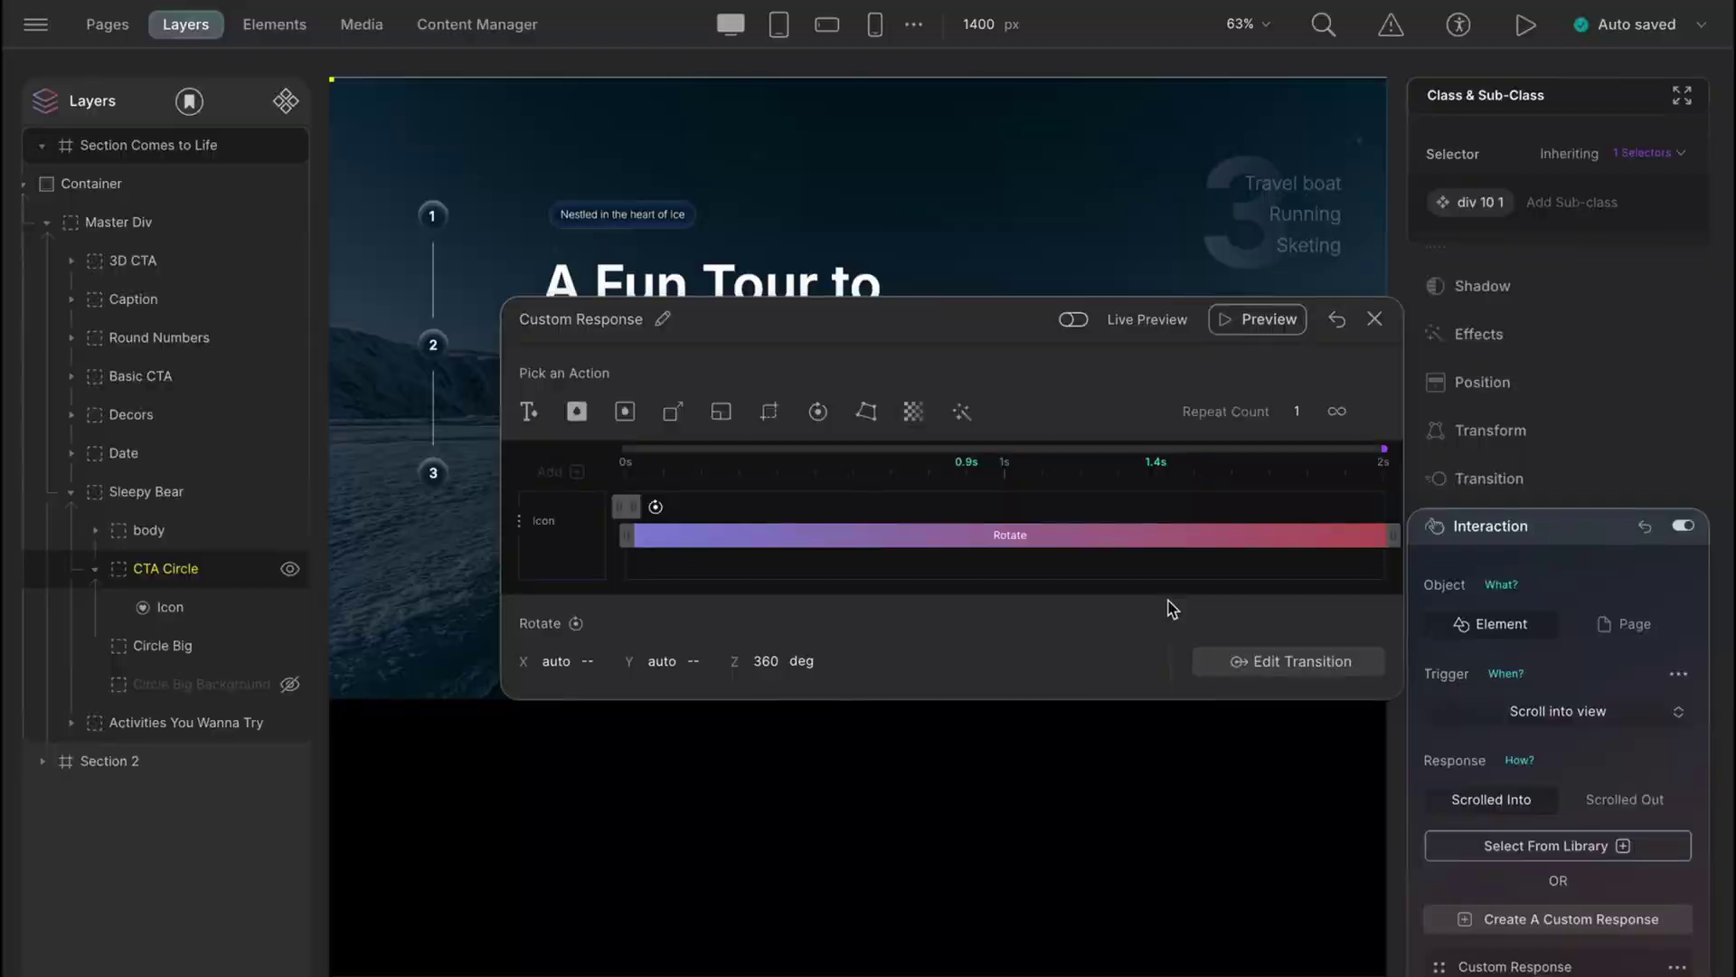
left_click(1337, 414)
left_click(1524, 23)
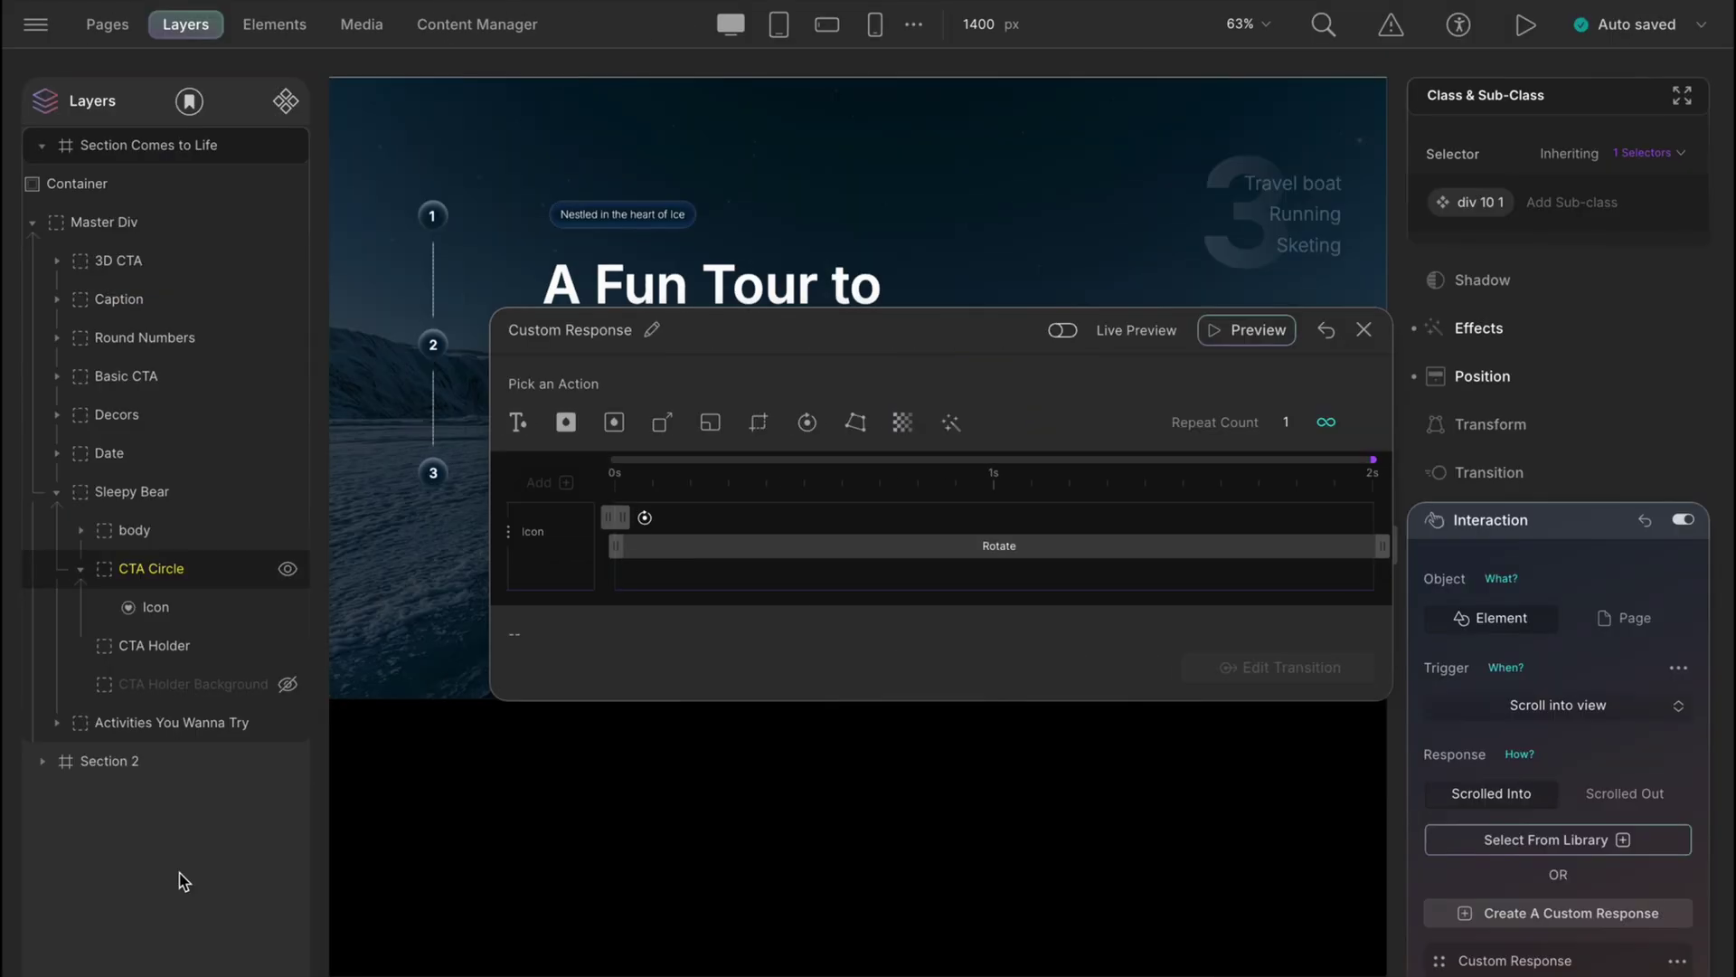
- Add the CTA Holder to the timeline with a starting 0-degree Rotate step
left_click(208, 652)
left_click(652, 647)
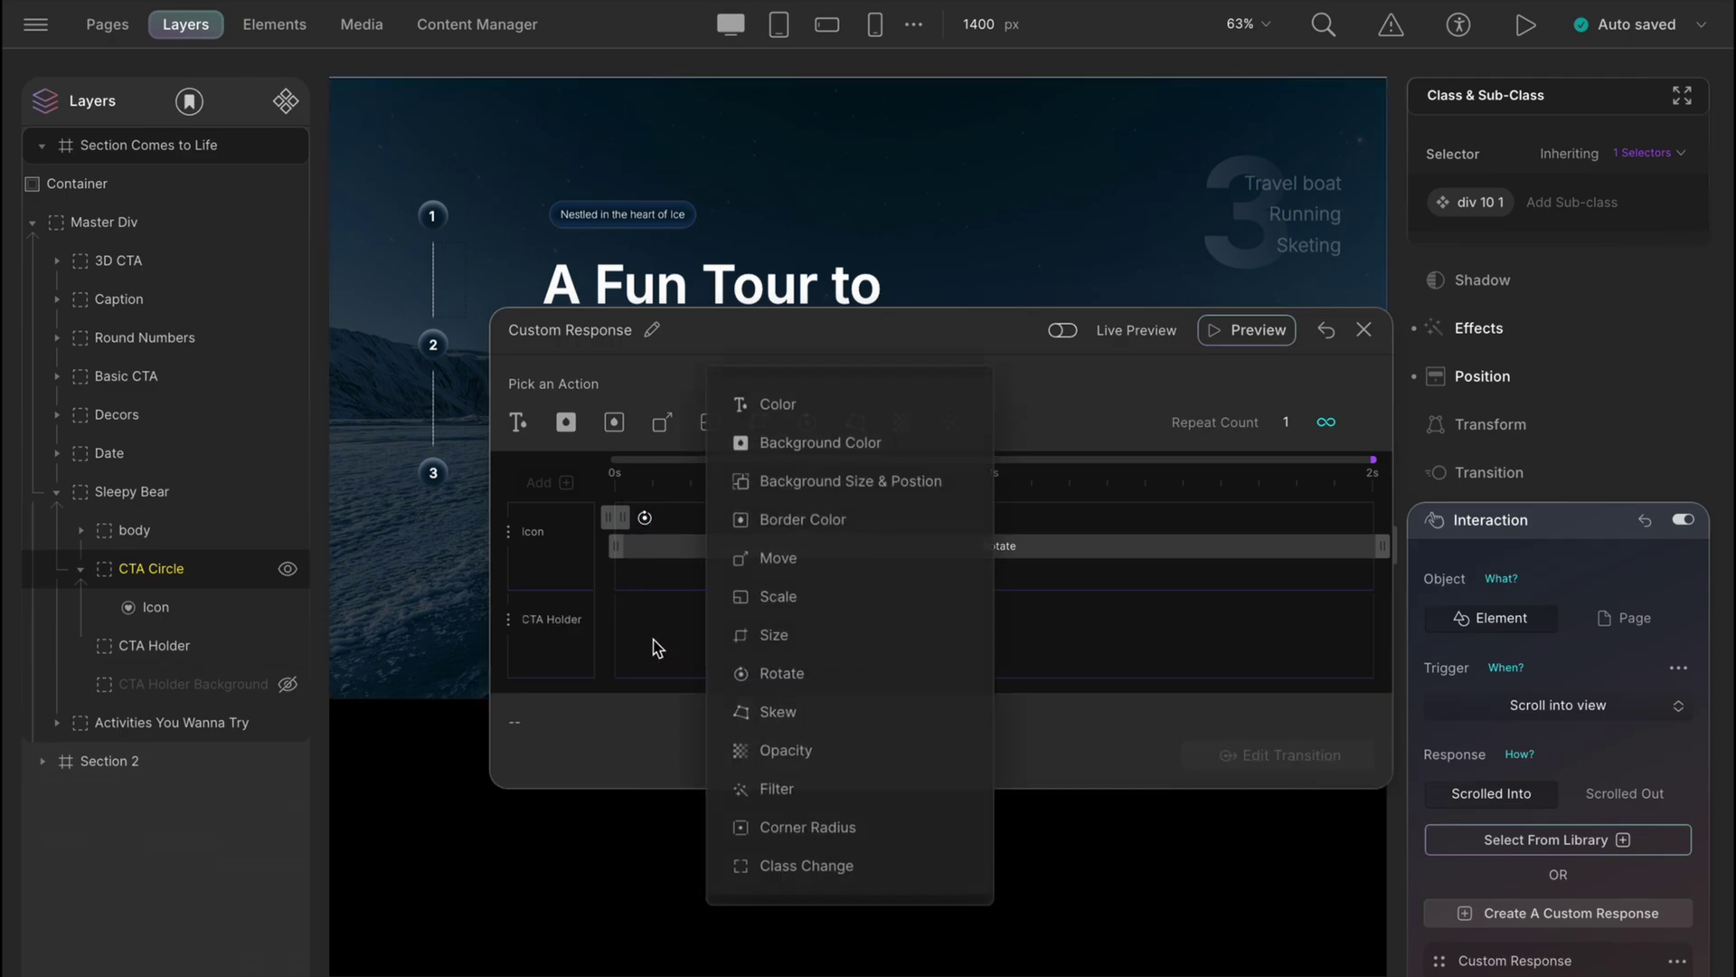
left_click(750, 672)
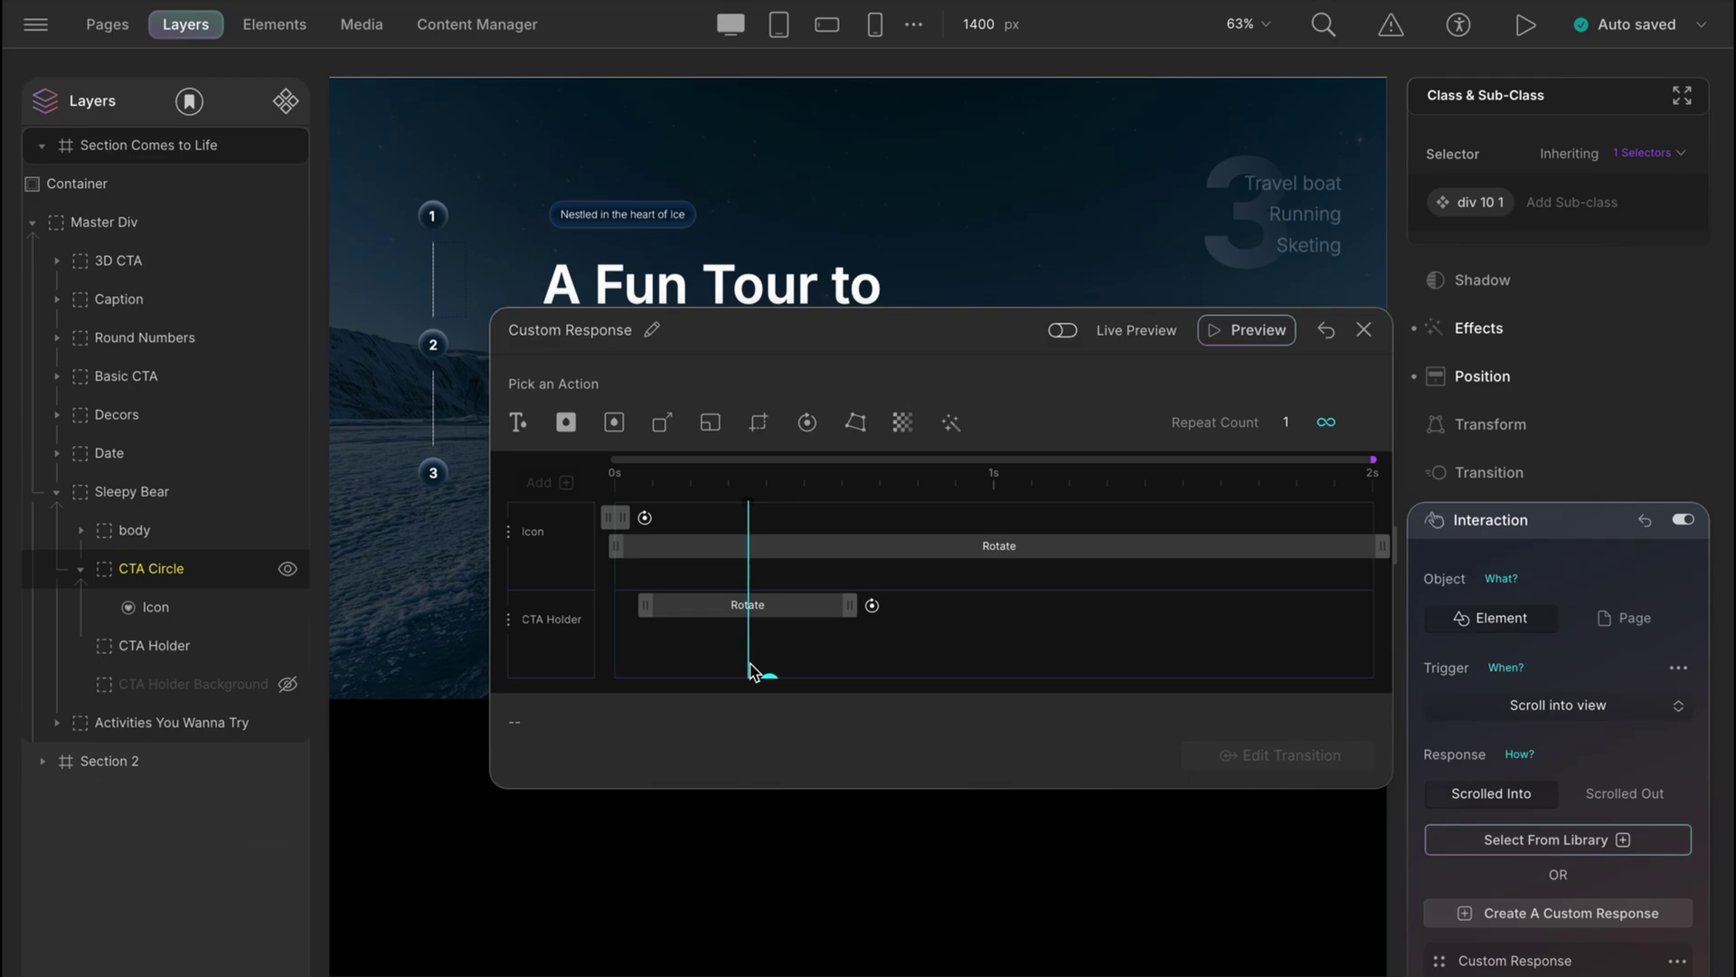
left_click(788, 601)
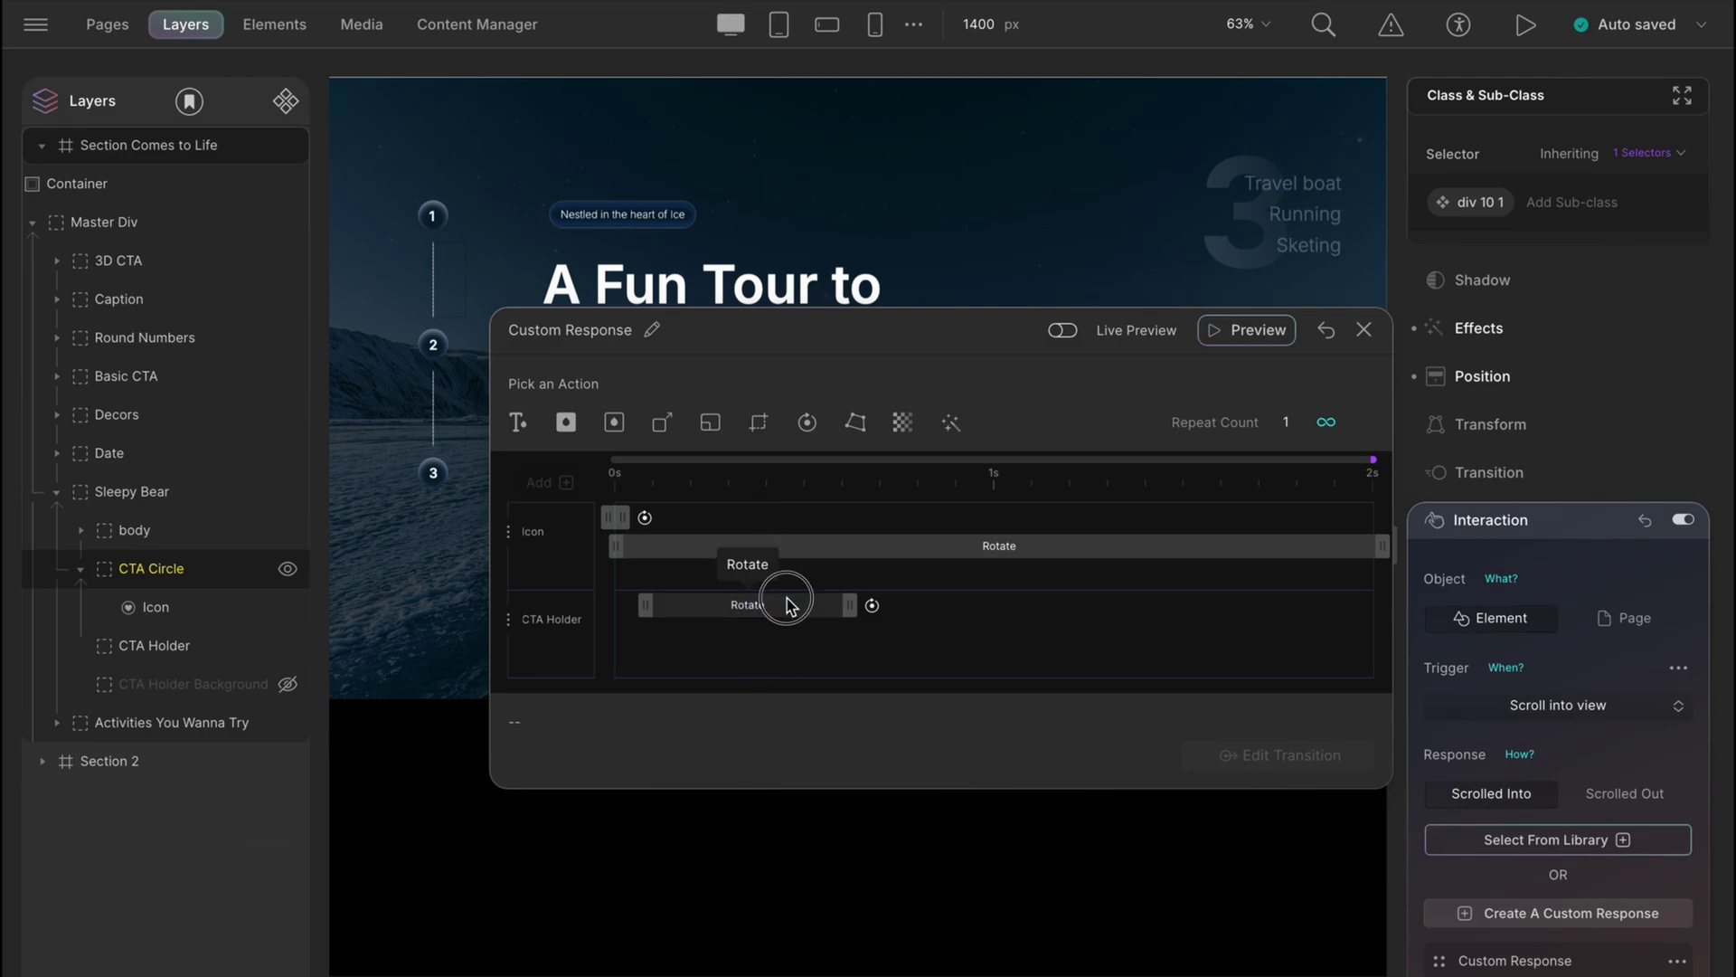
left_click(757, 761)
type("0")
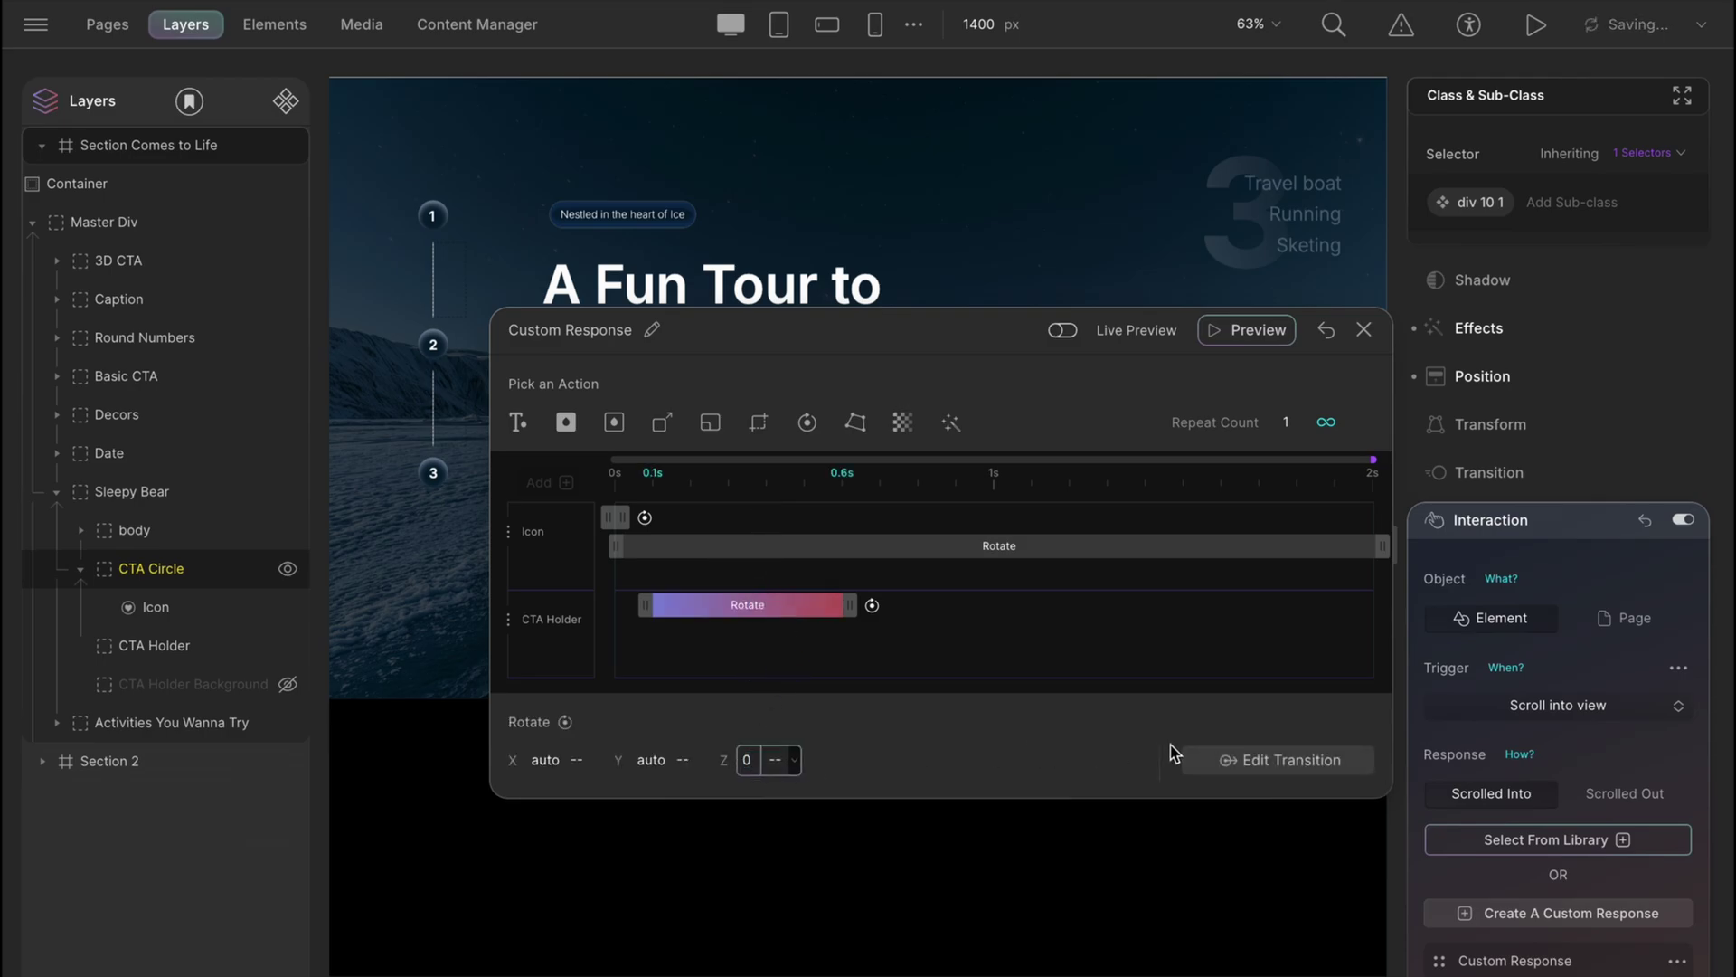
left_click(1202, 760)
type("0")
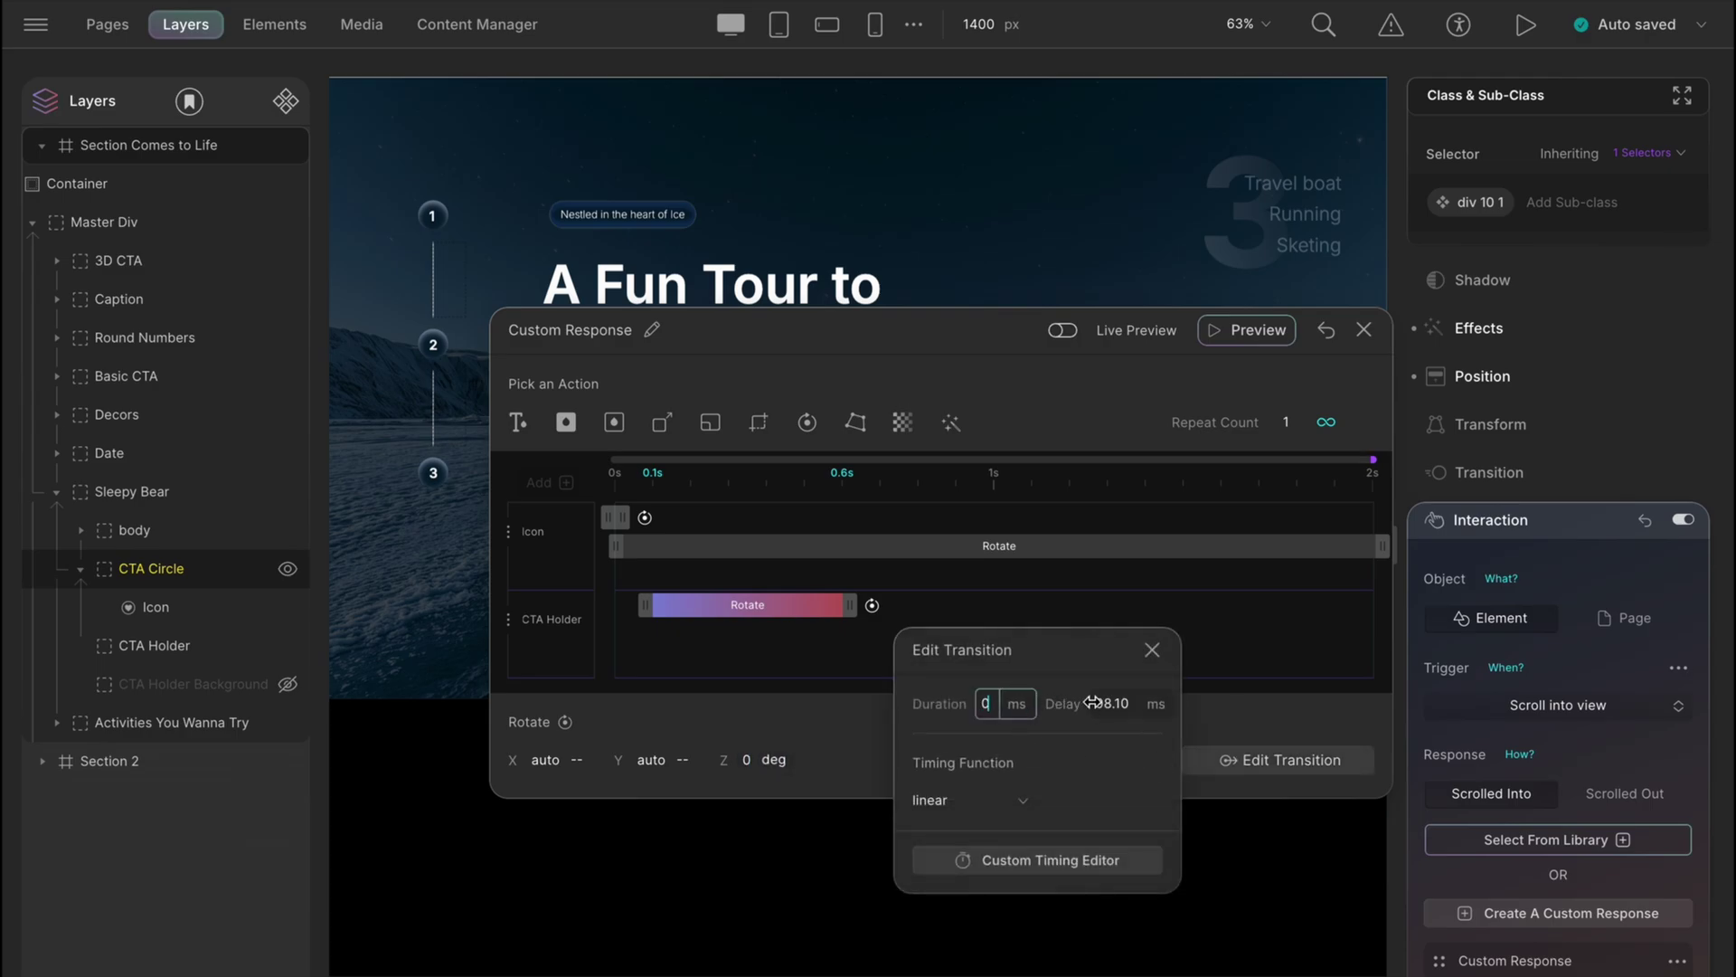
key("Tab")
type("0")
left_click(1207, 721)
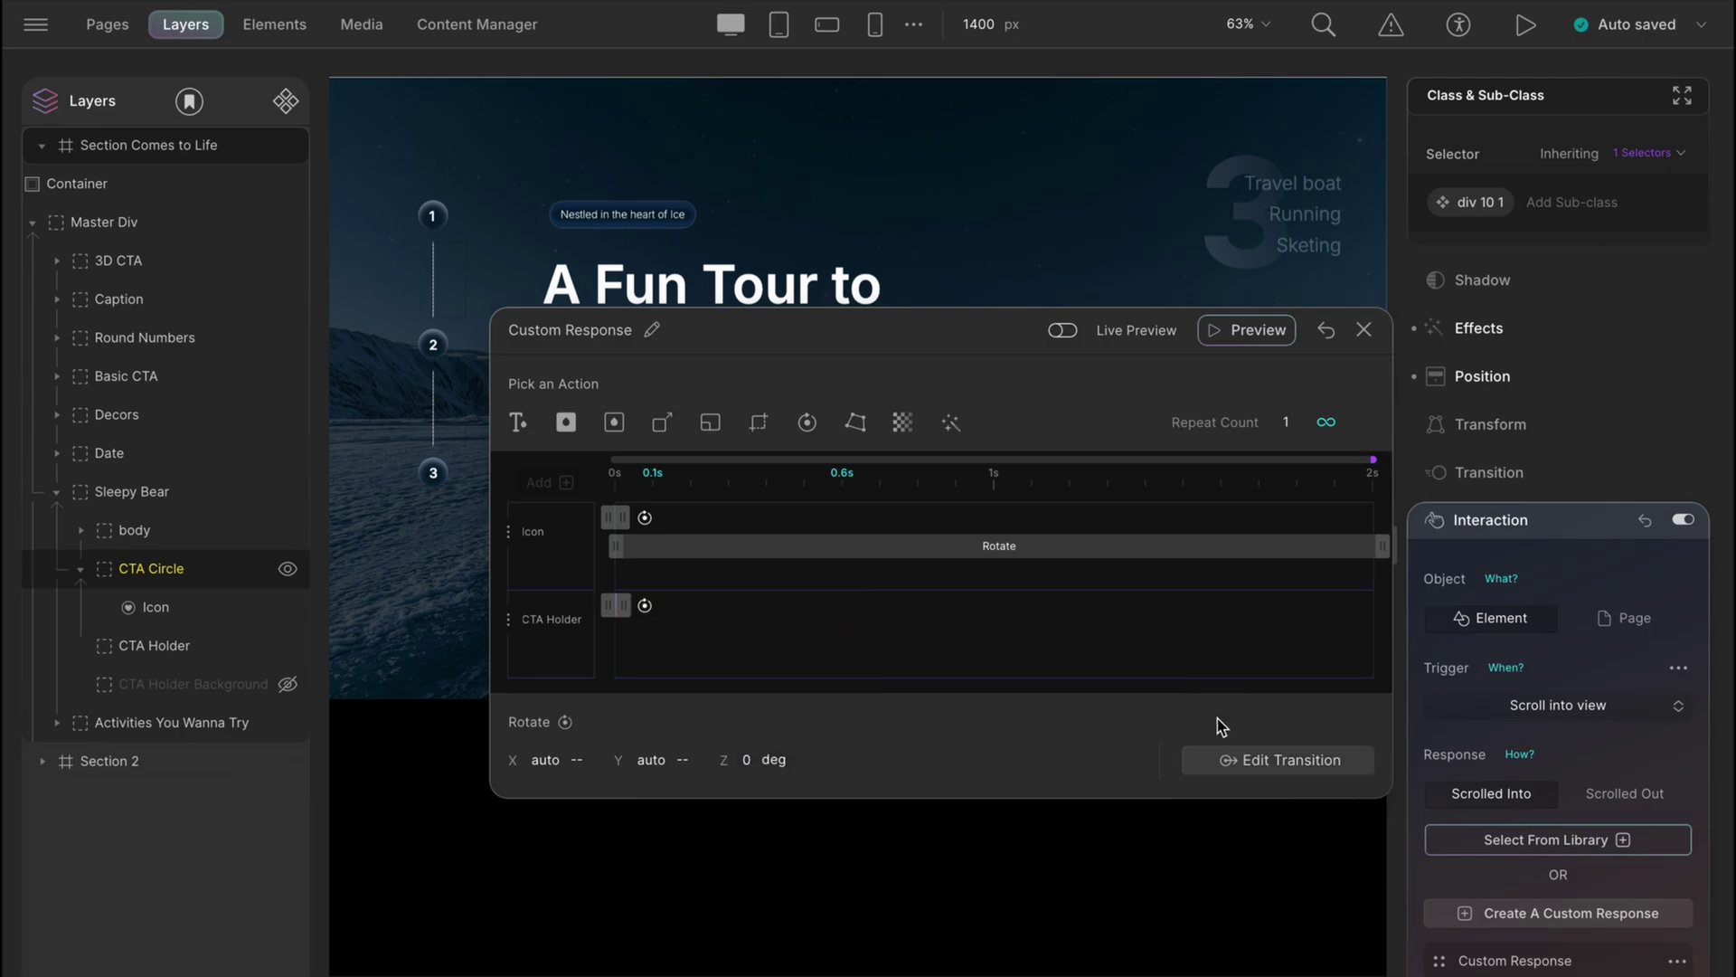
- Add a -360-degree holder rotation with 1980 ms duration and 20 ms delay
left_click(1014, 648)
left_click(895, 673)
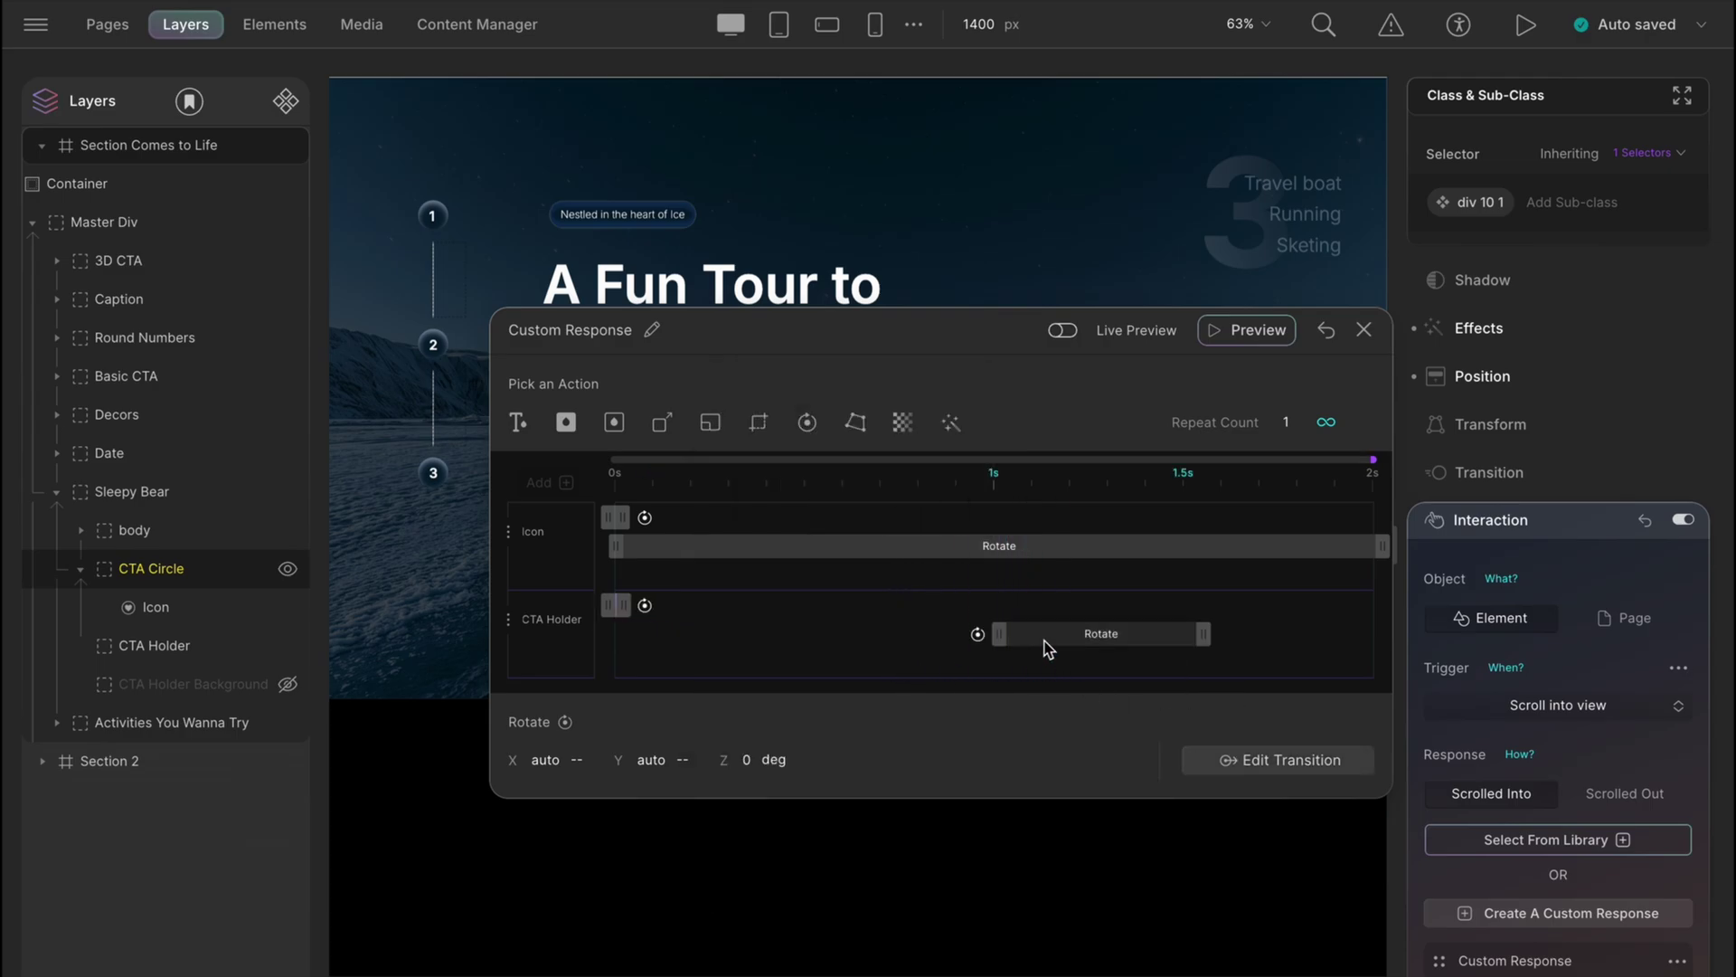
left_click(1003, 634)
left_click(774, 758)
type("-")
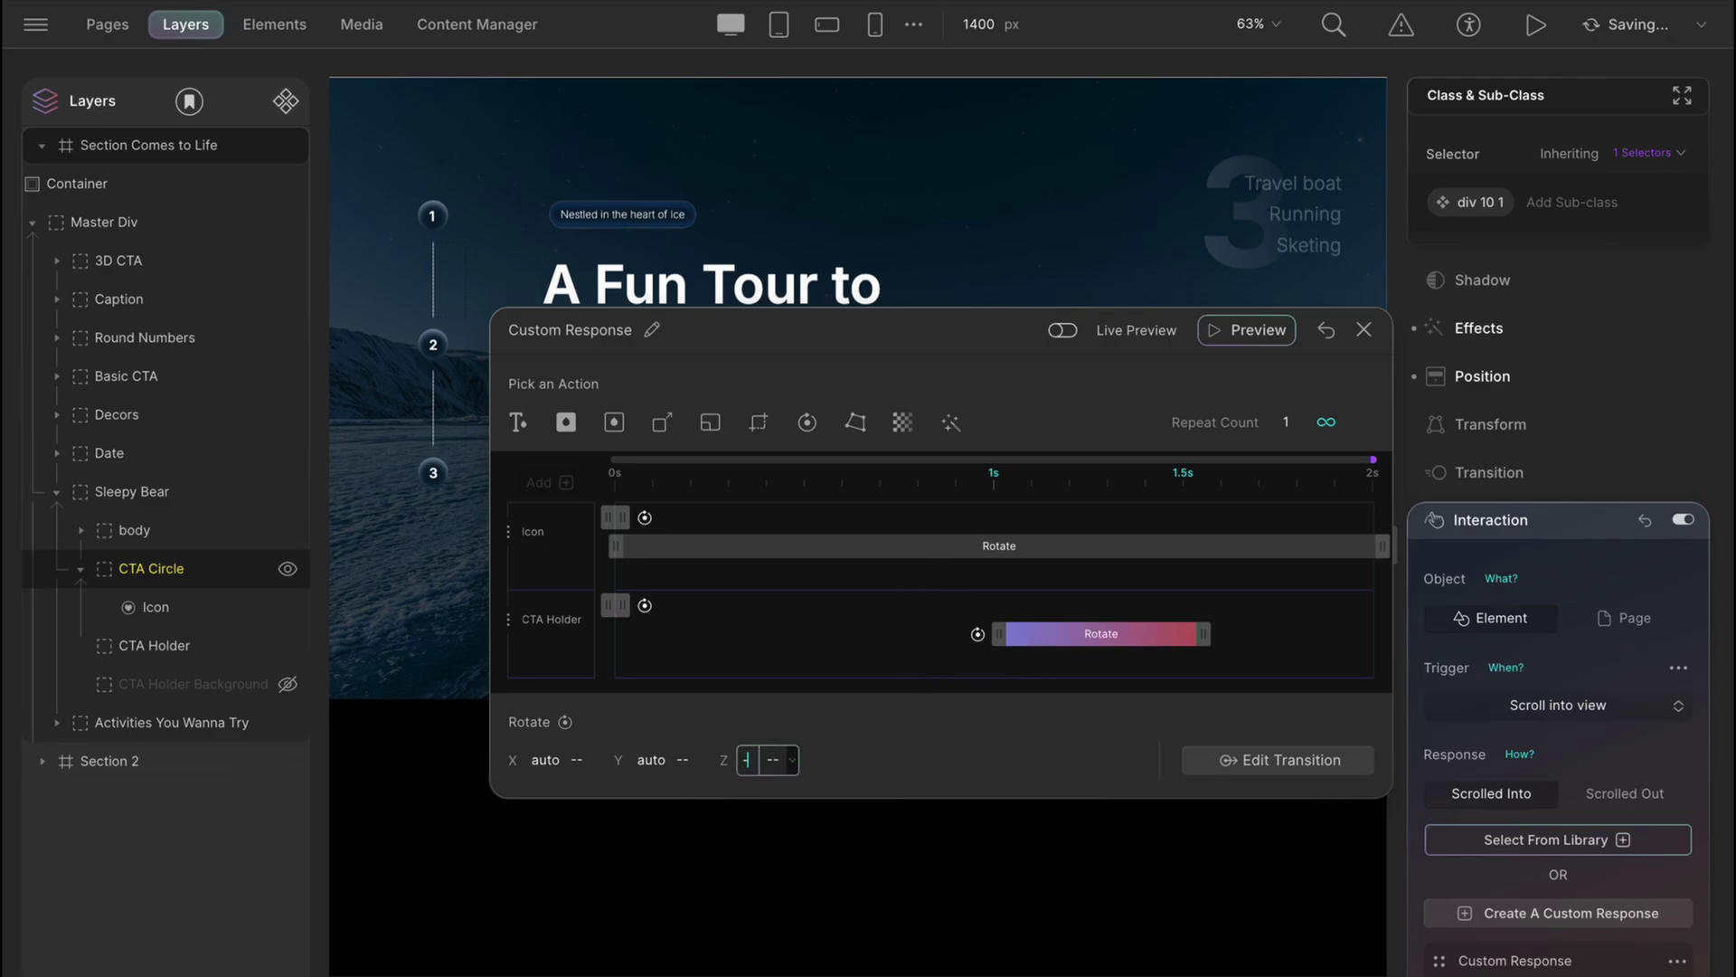
type("360")
key("Return")
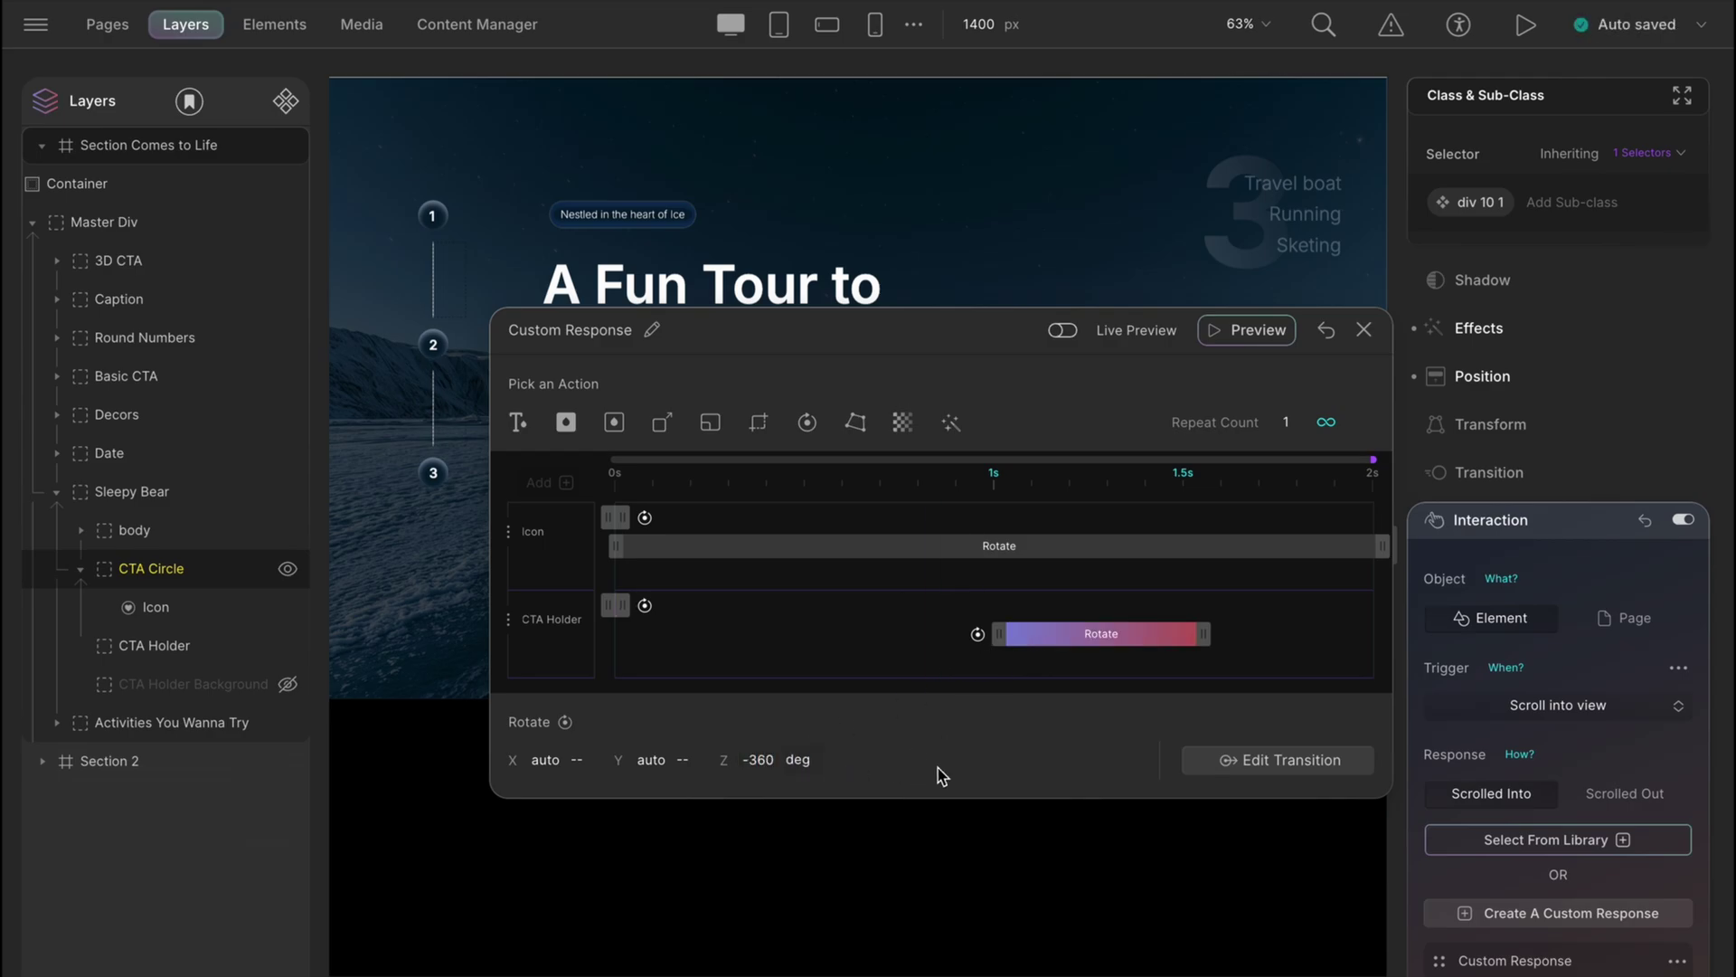
left_click(1275, 759)
double_click(995, 703)
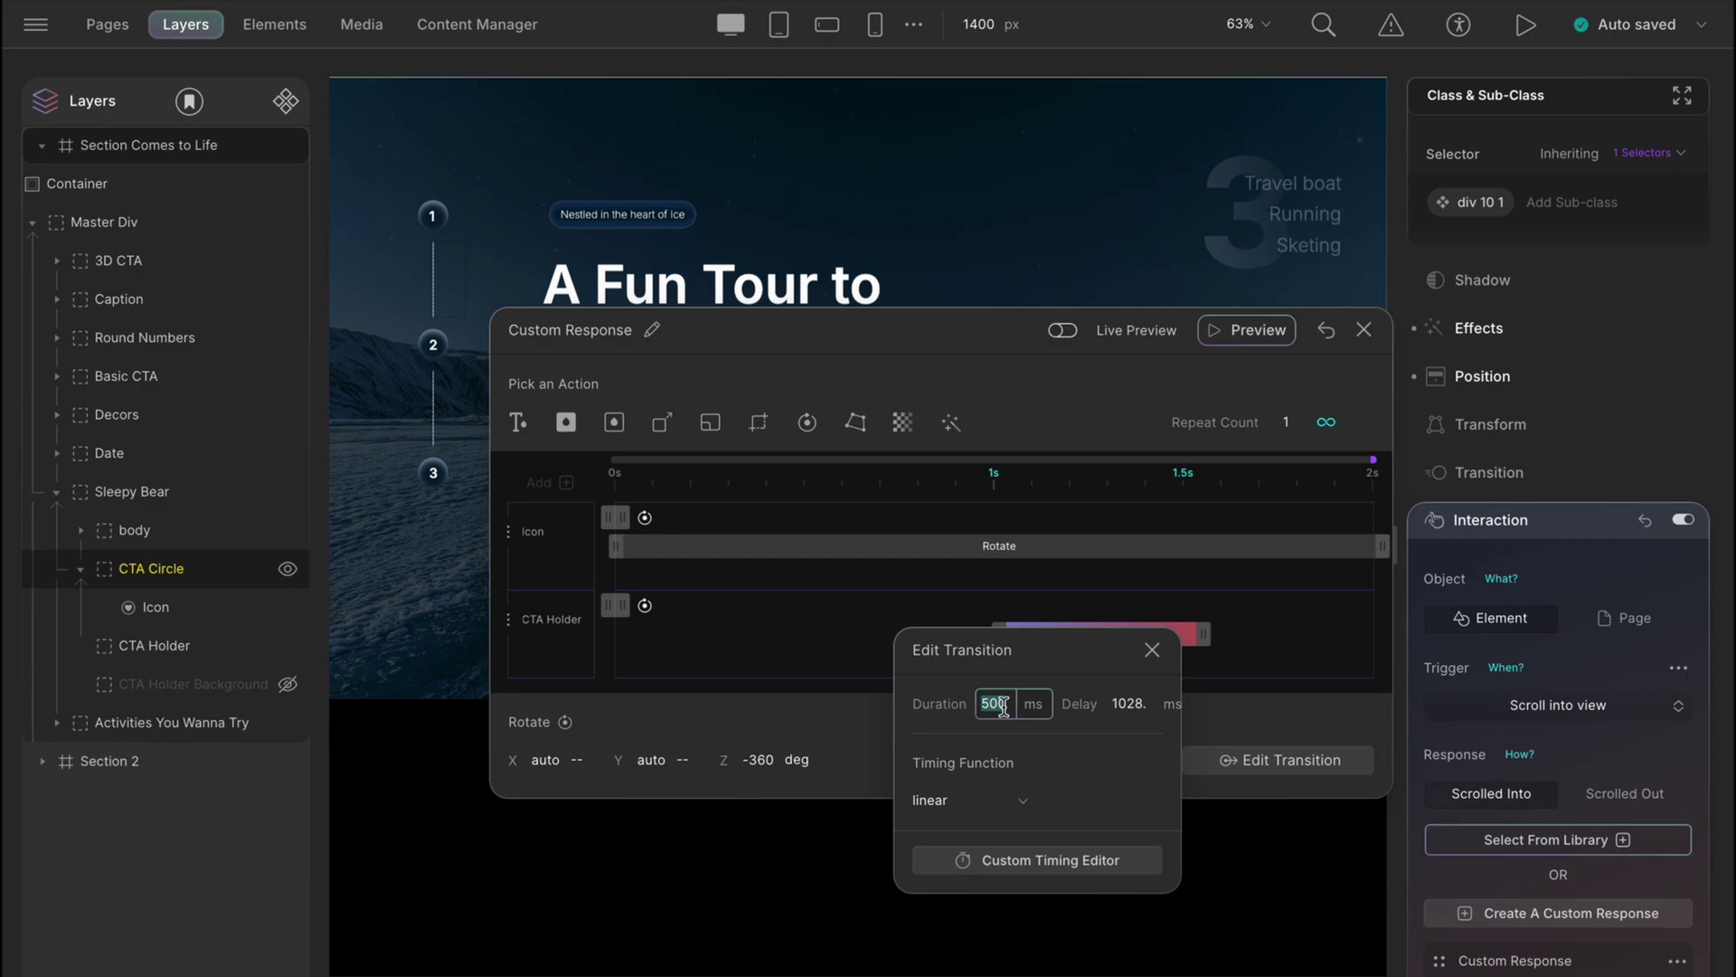
type("1980")
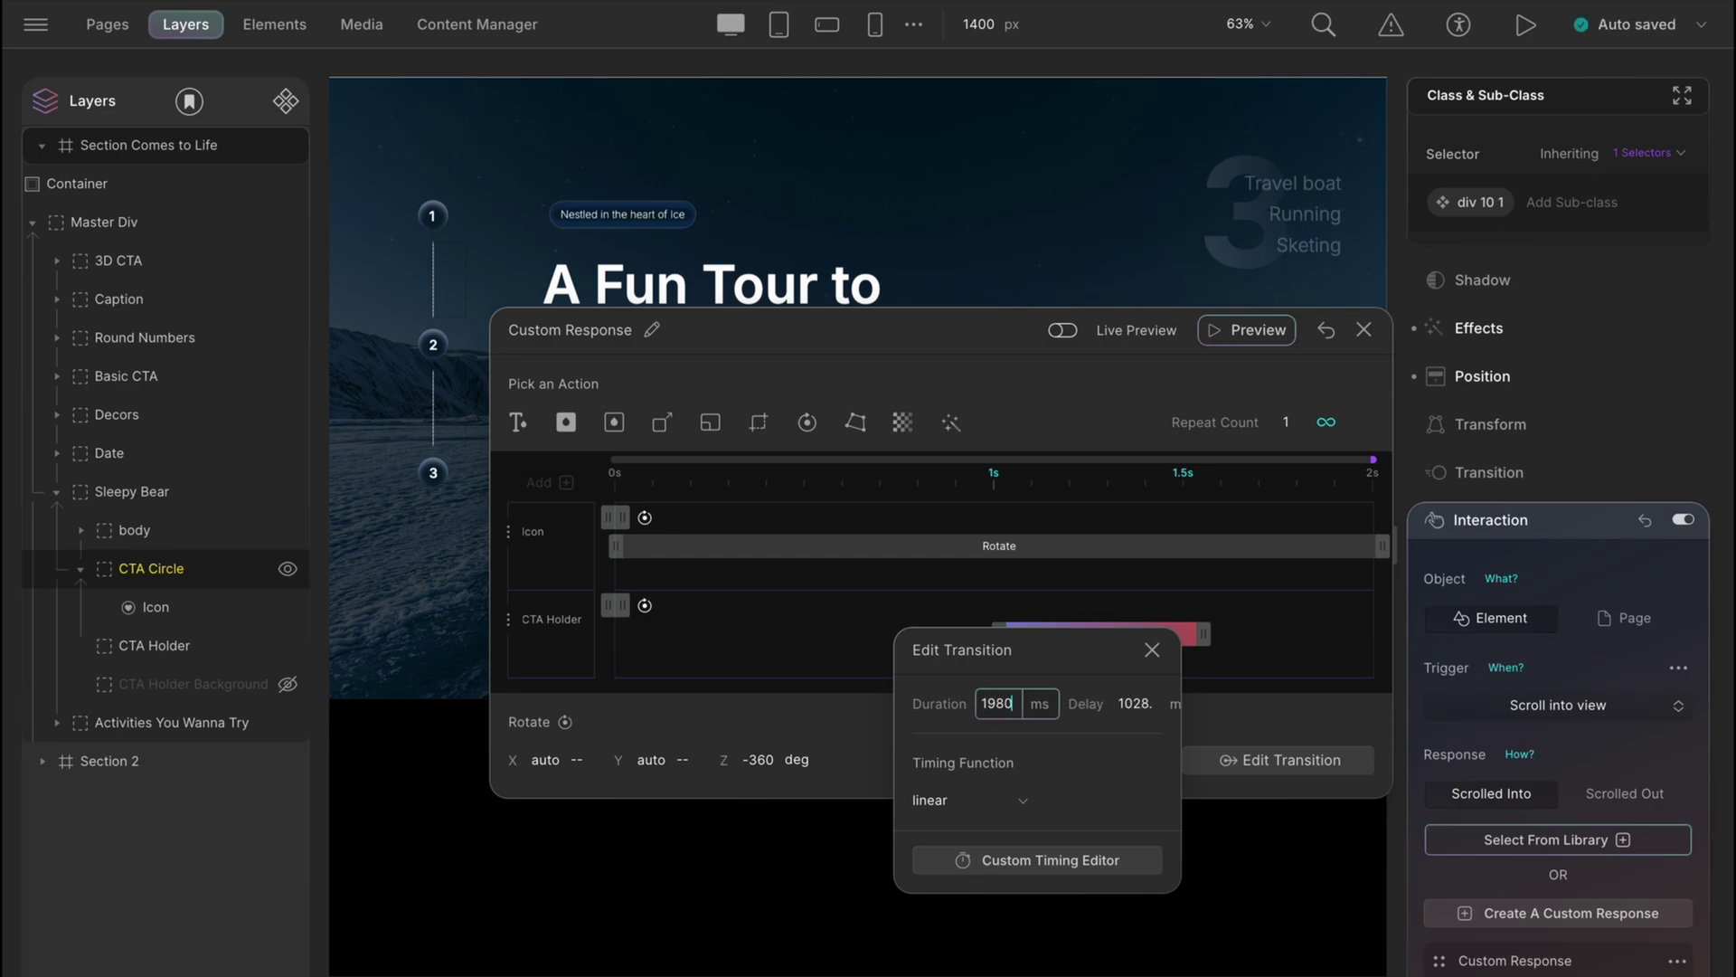
double_click(1114, 705)
type("20")
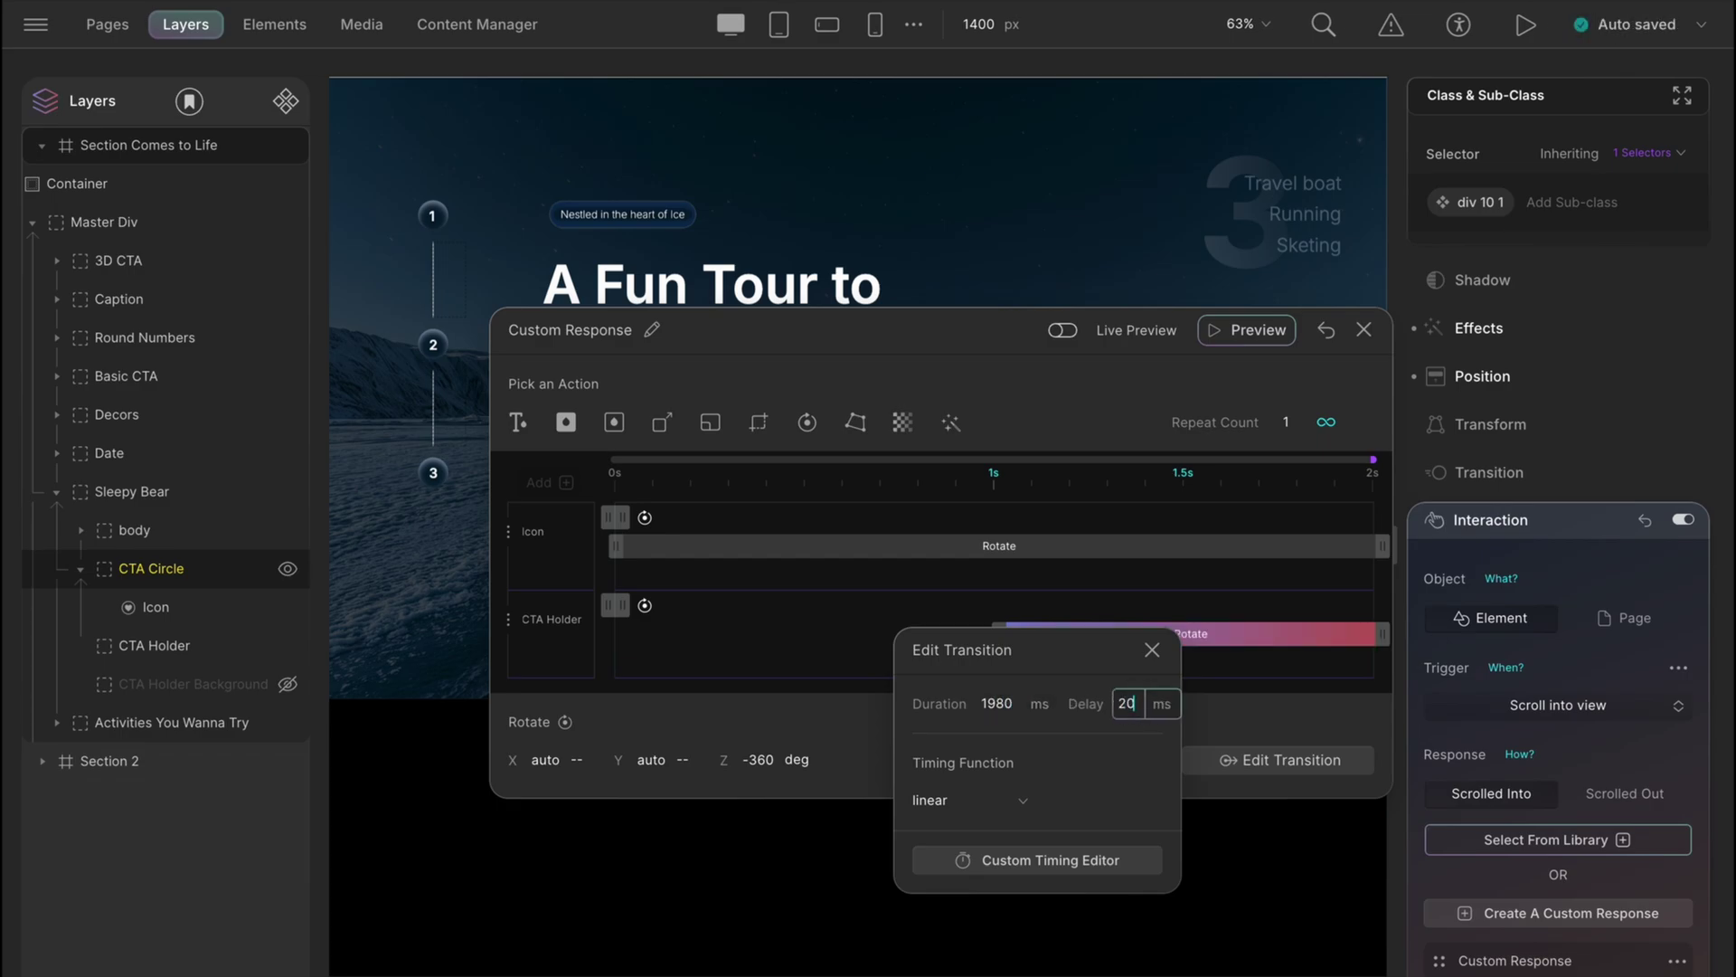
left_click(1236, 709)
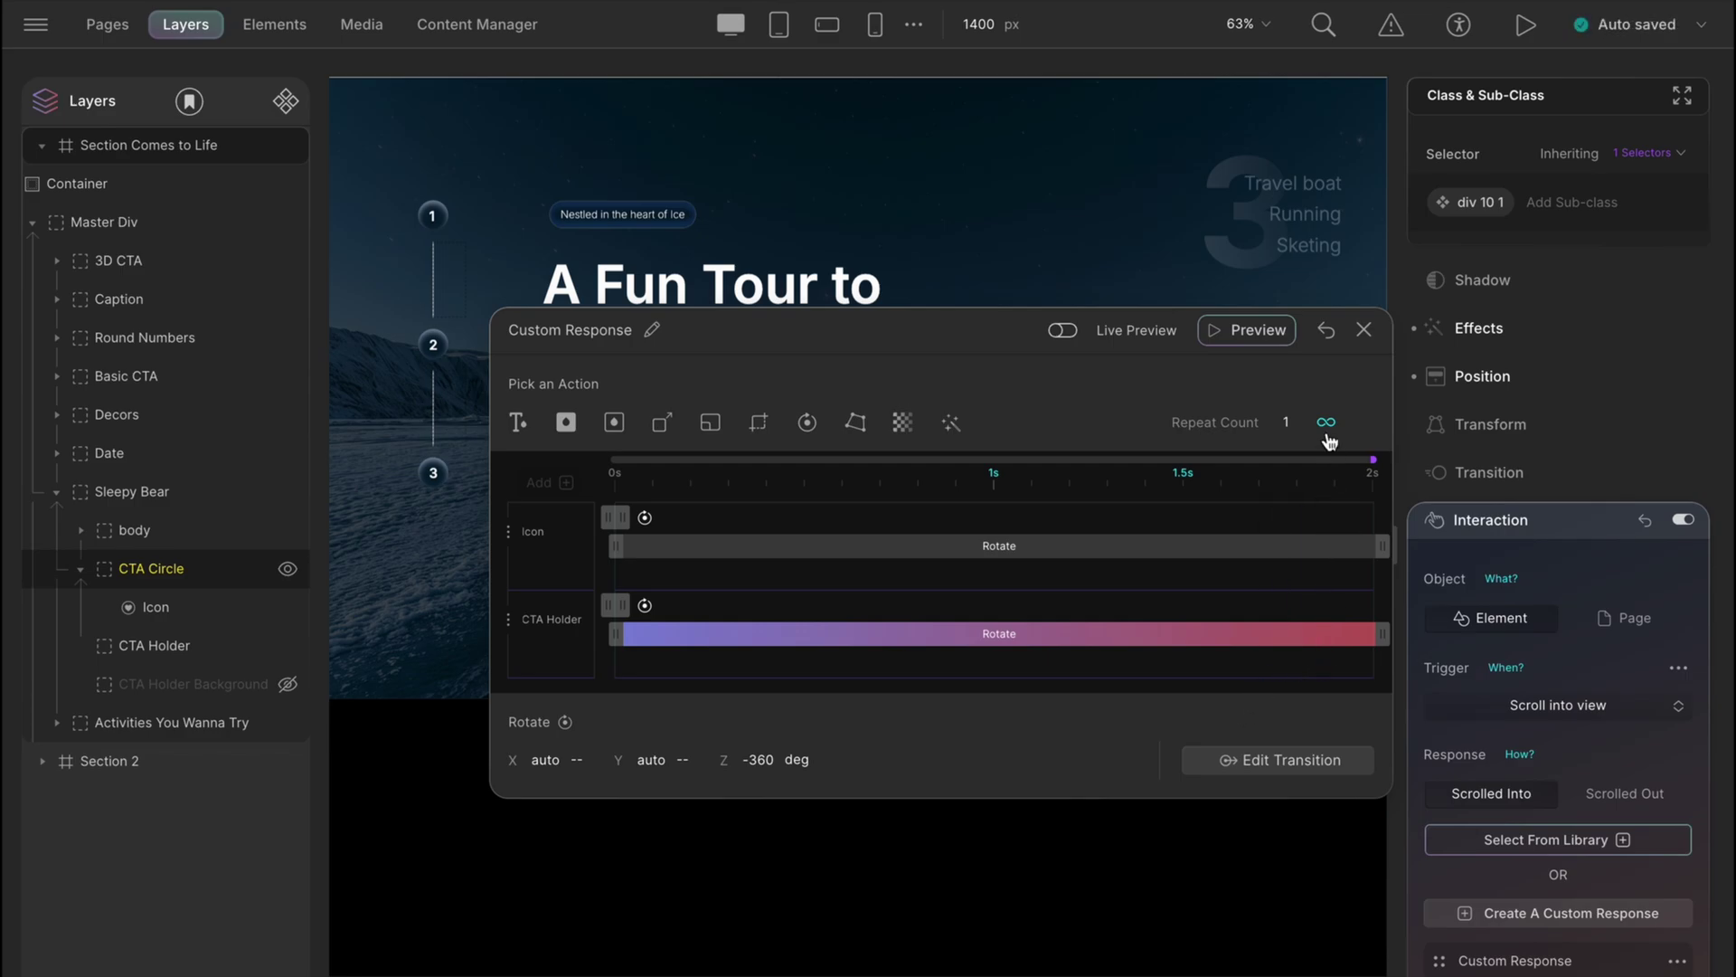
- Preview the page to check the arrow's spinning animation
left_click(1524, 24)
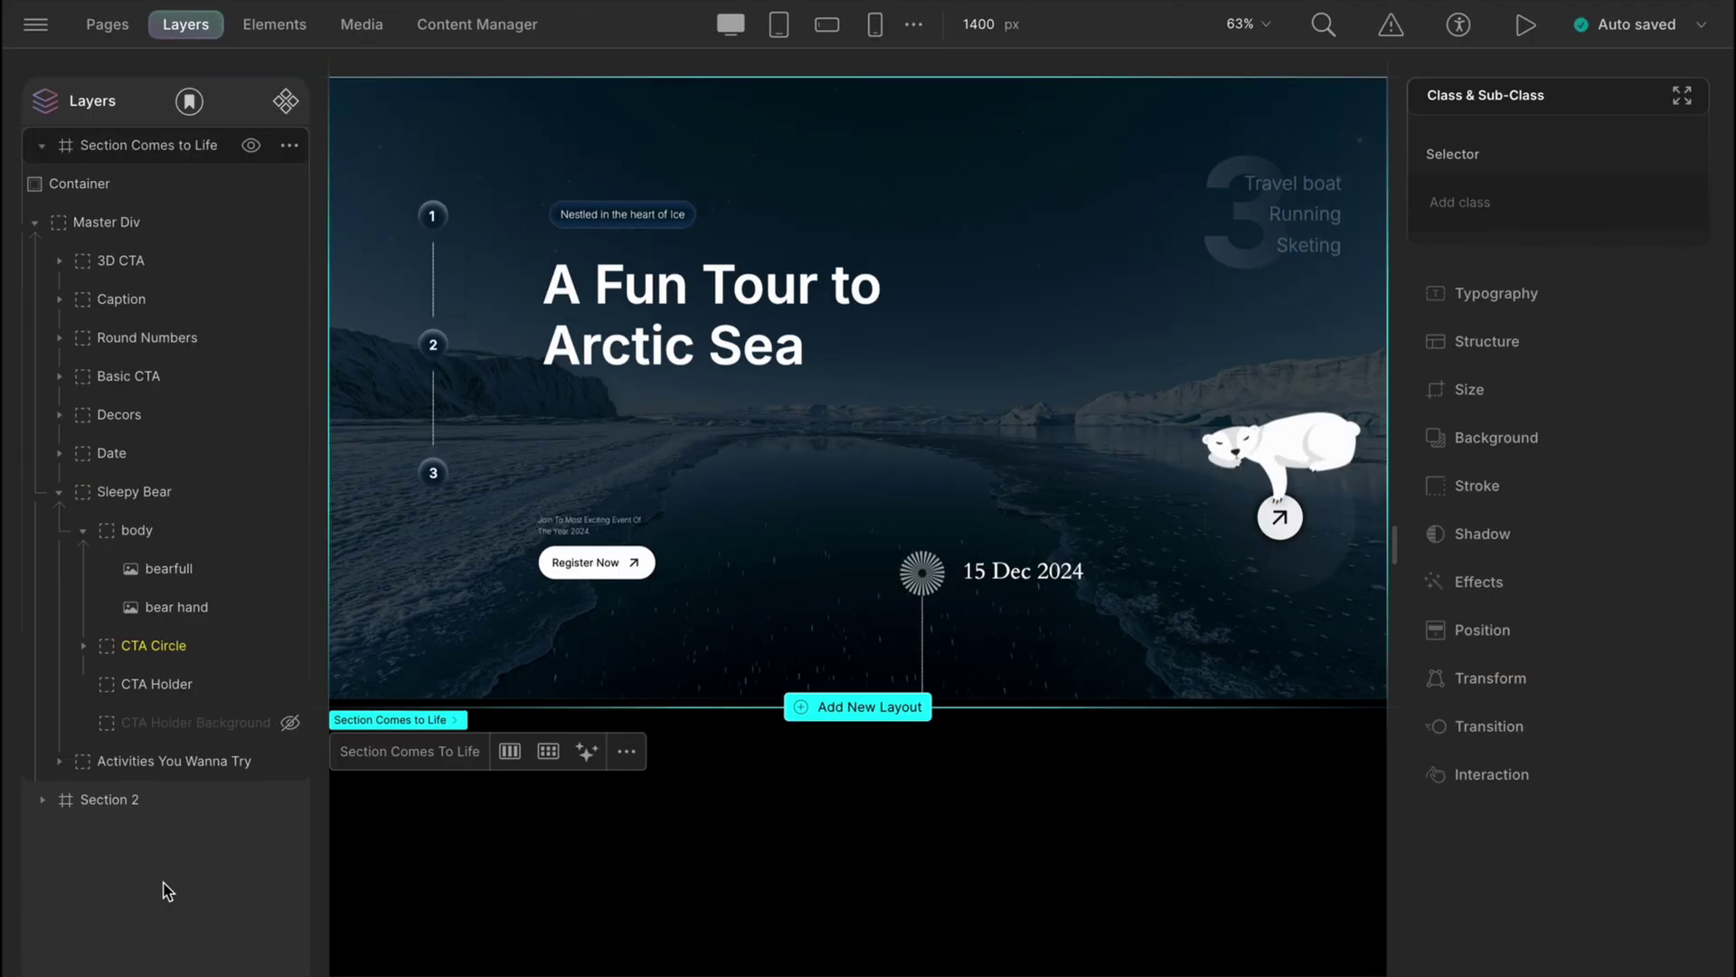
- Give the bear hand layer a scroll-into-view trigger with a custom response
left_click(214, 612)
left_click(1454, 811)
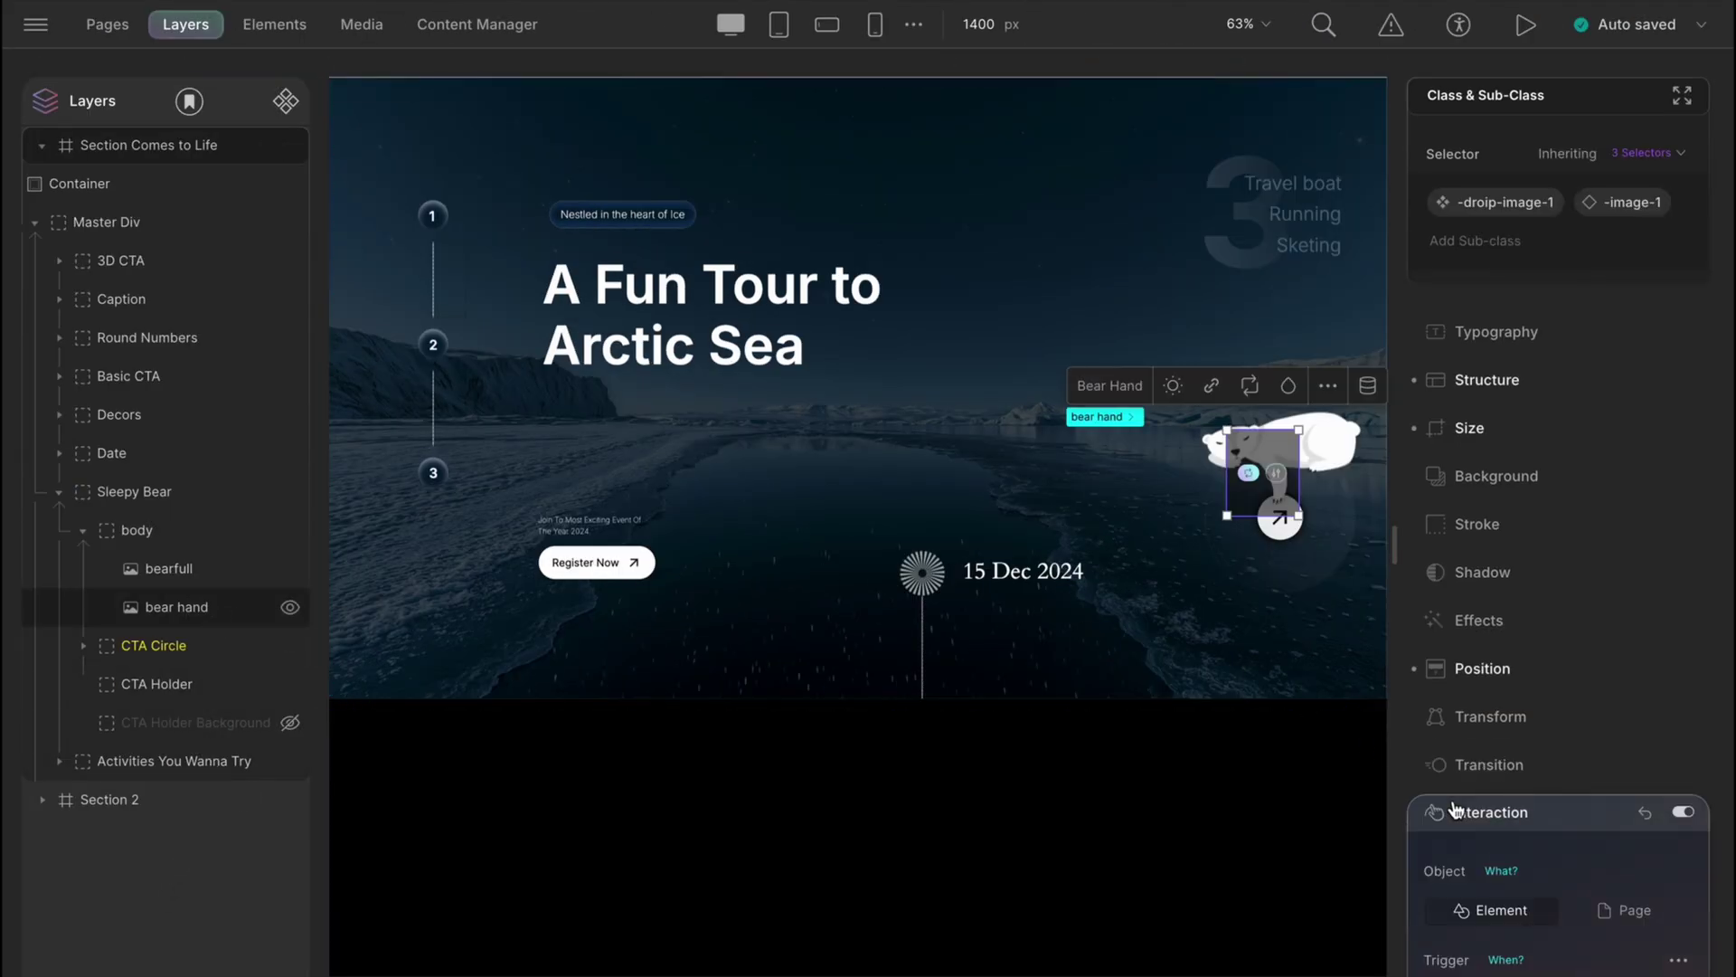
scroll(1543, 504, "down", 3)
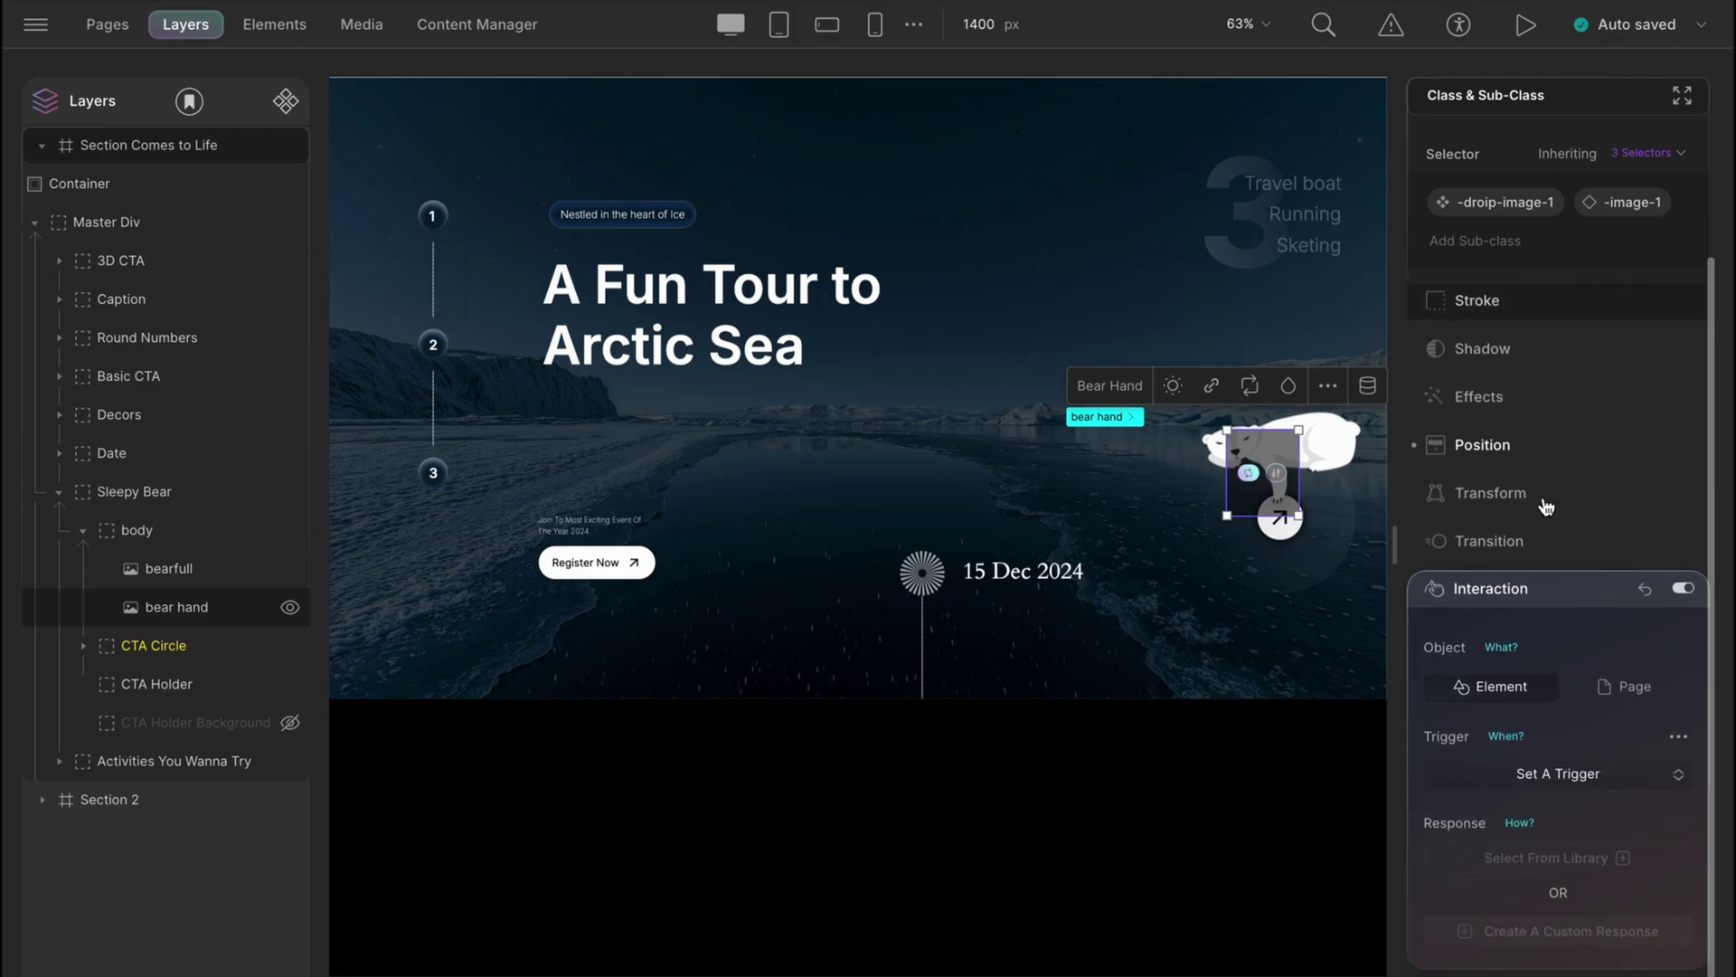
left_click(1524, 772)
left_click(1513, 820)
scroll(1515, 820, "down", 1)
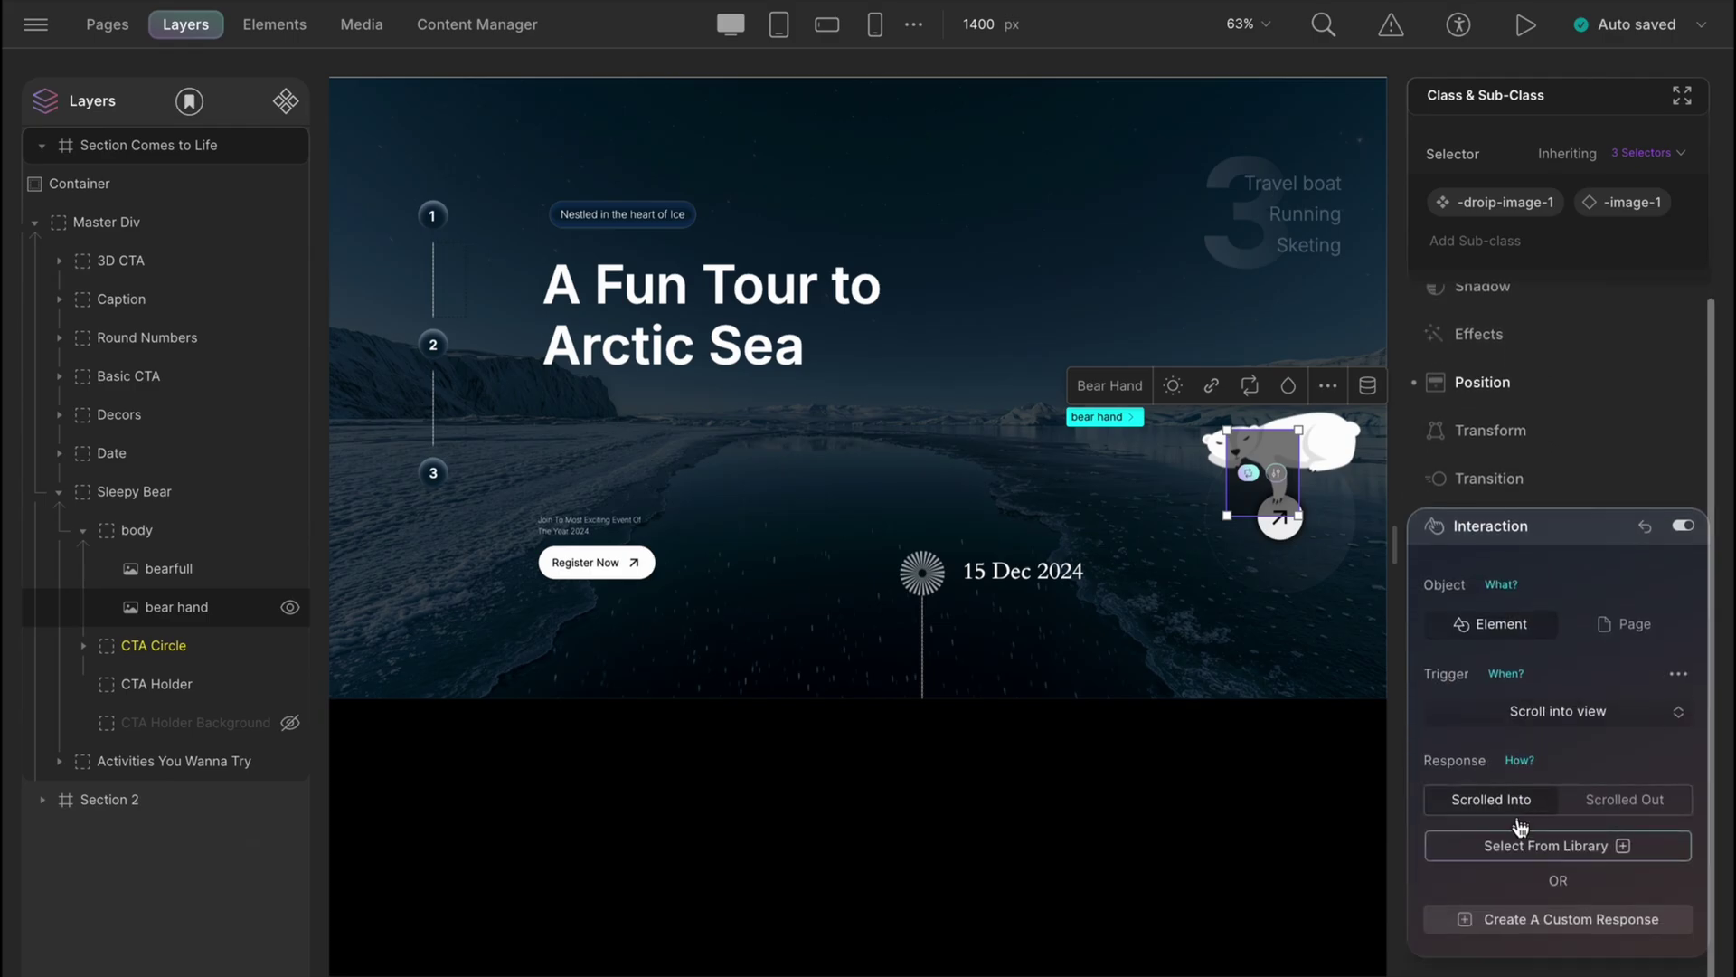
left_click(1509, 918)
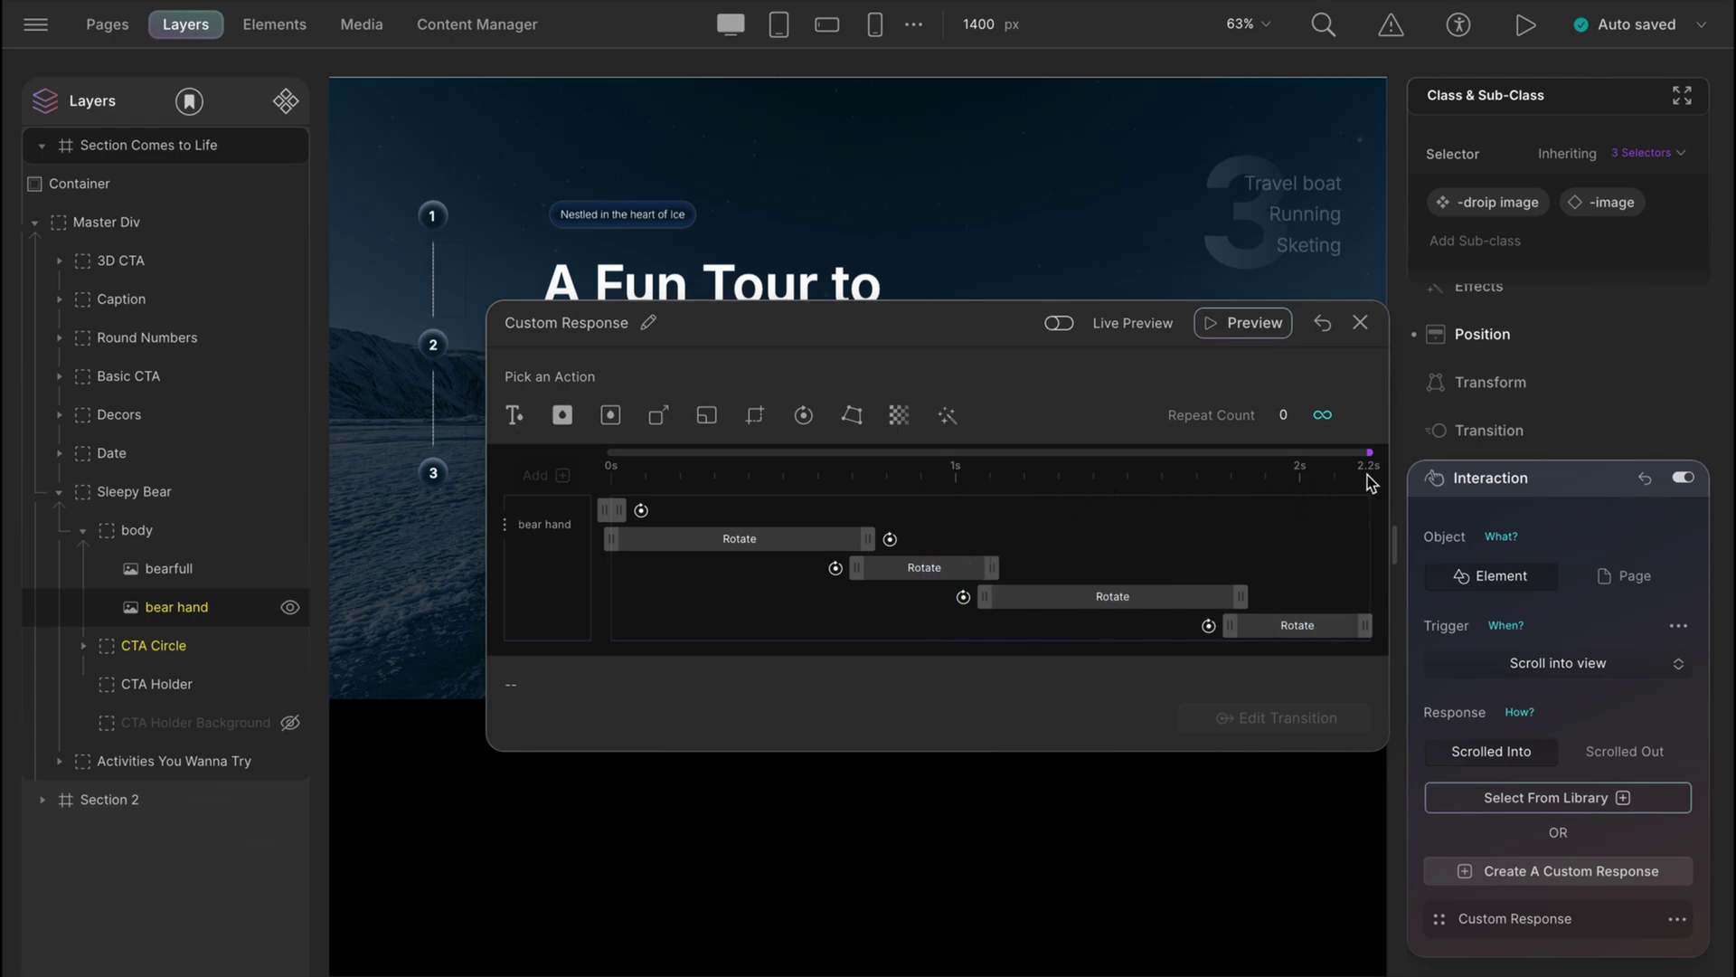
- Give the first swing step 350 ms duration, 730 ms delay, and adjust its Z rotation
left_click(614, 510)
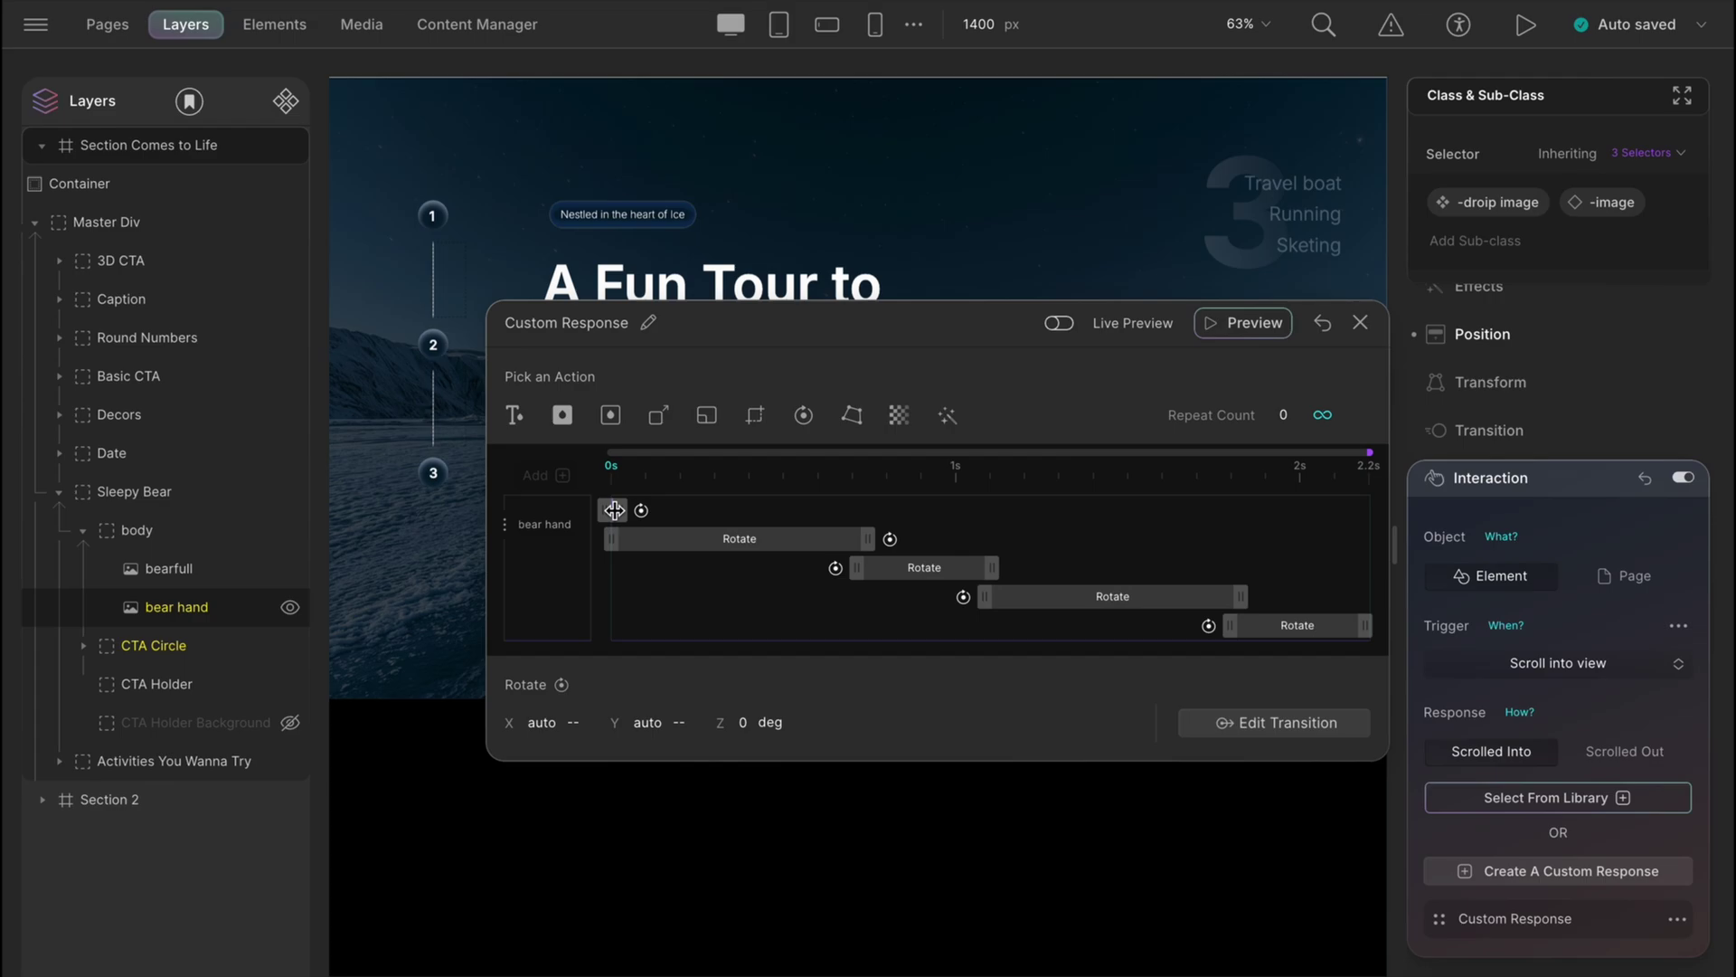
left_click(689, 540)
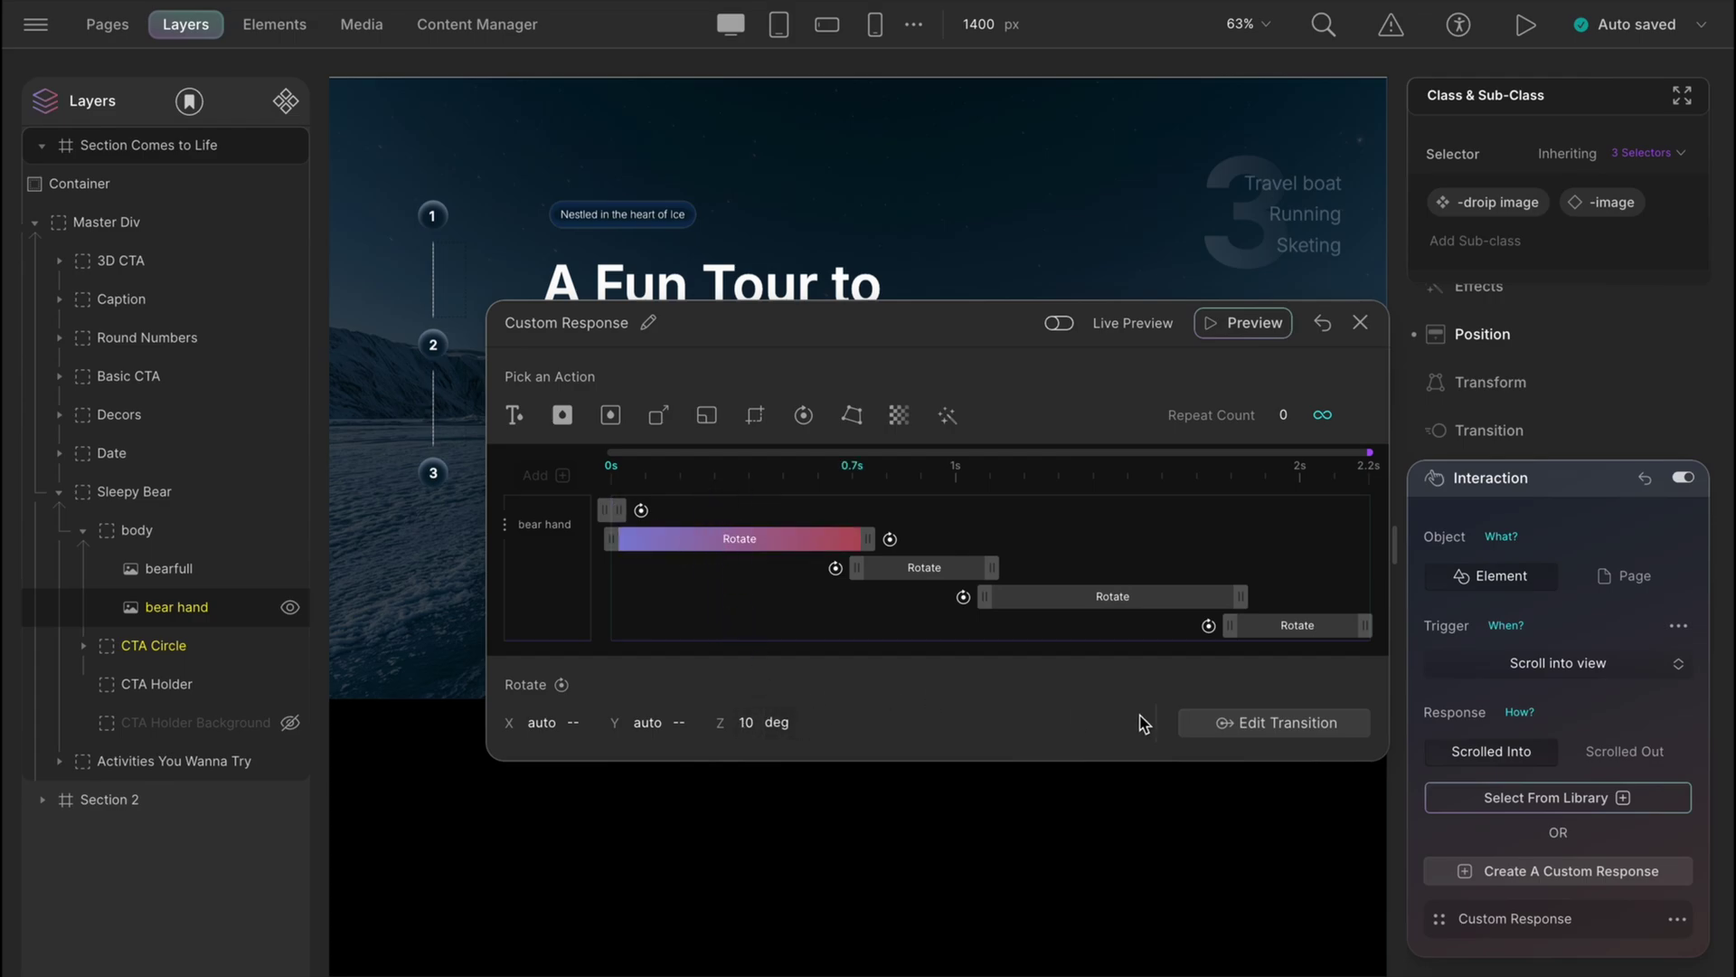
left_click(1208, 738)
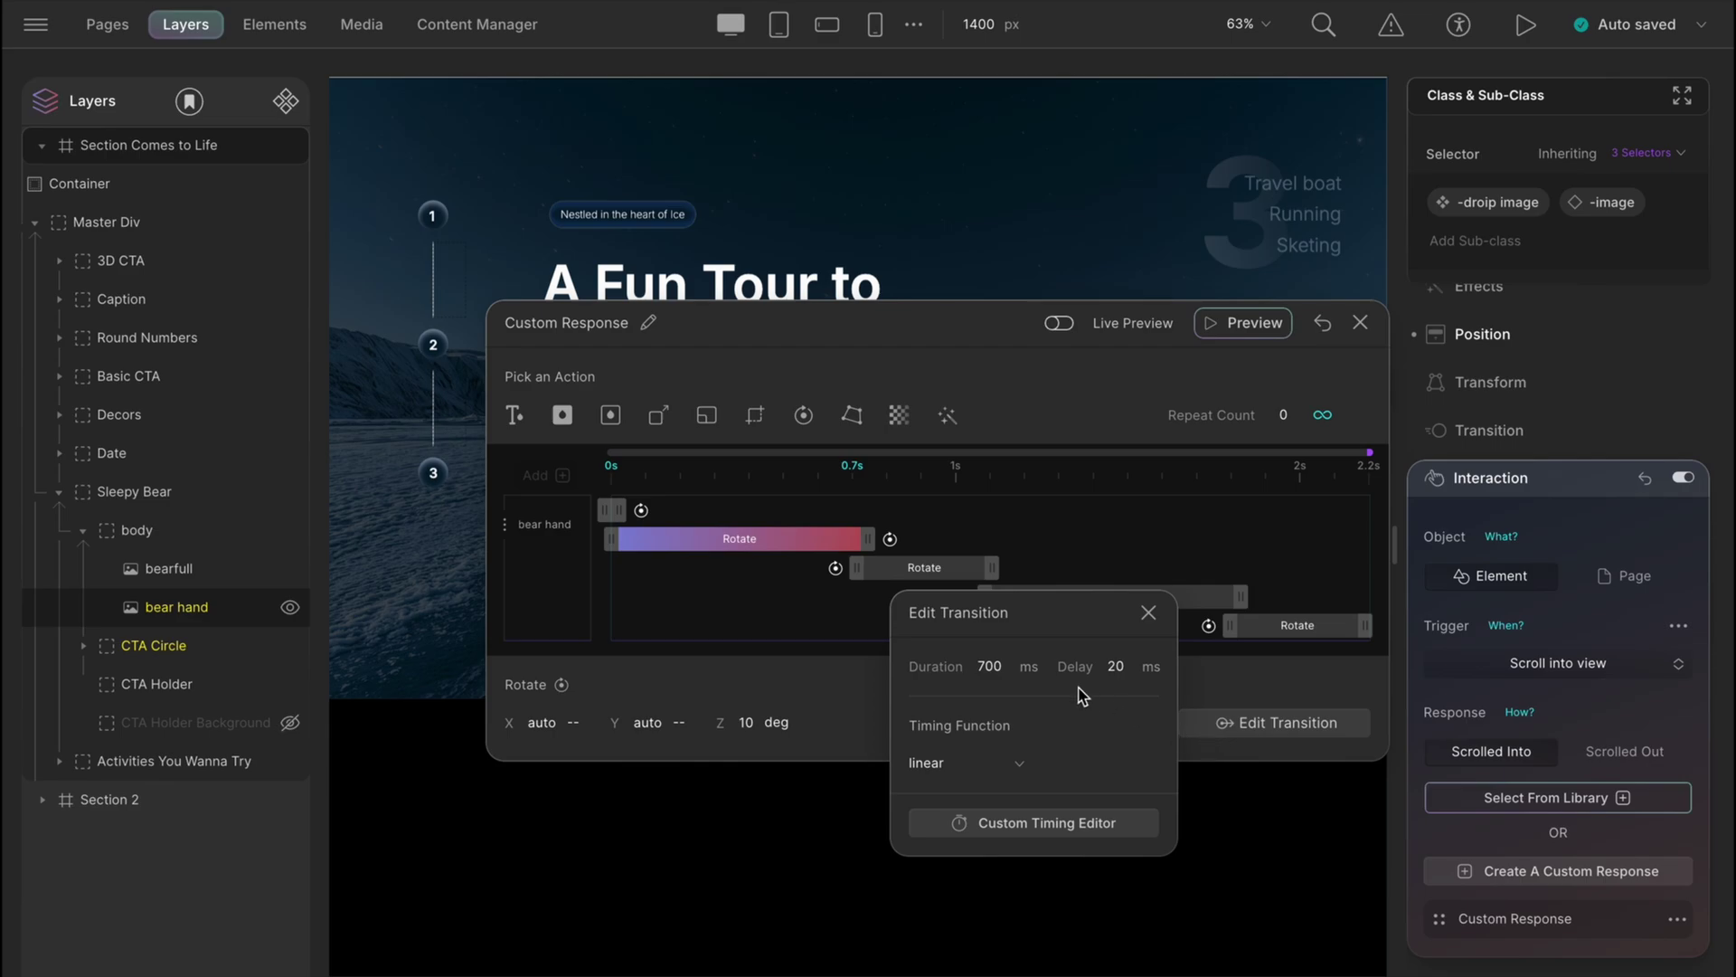
left_click(1212, 682)
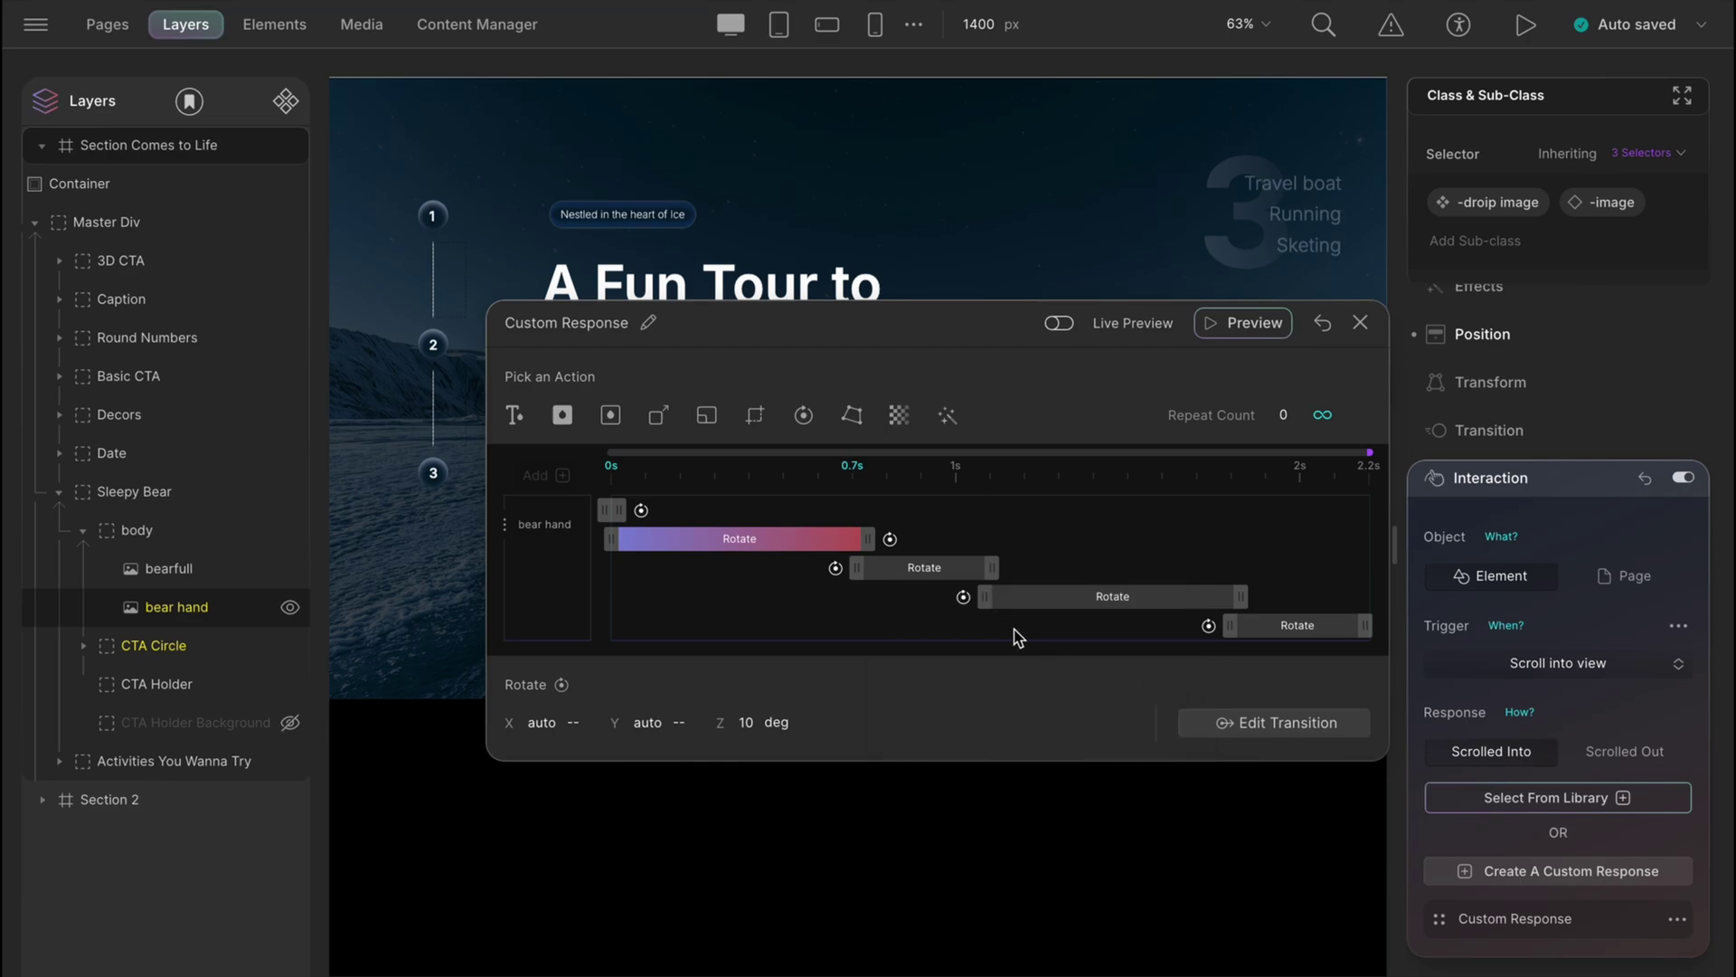
left_click(936, 568)
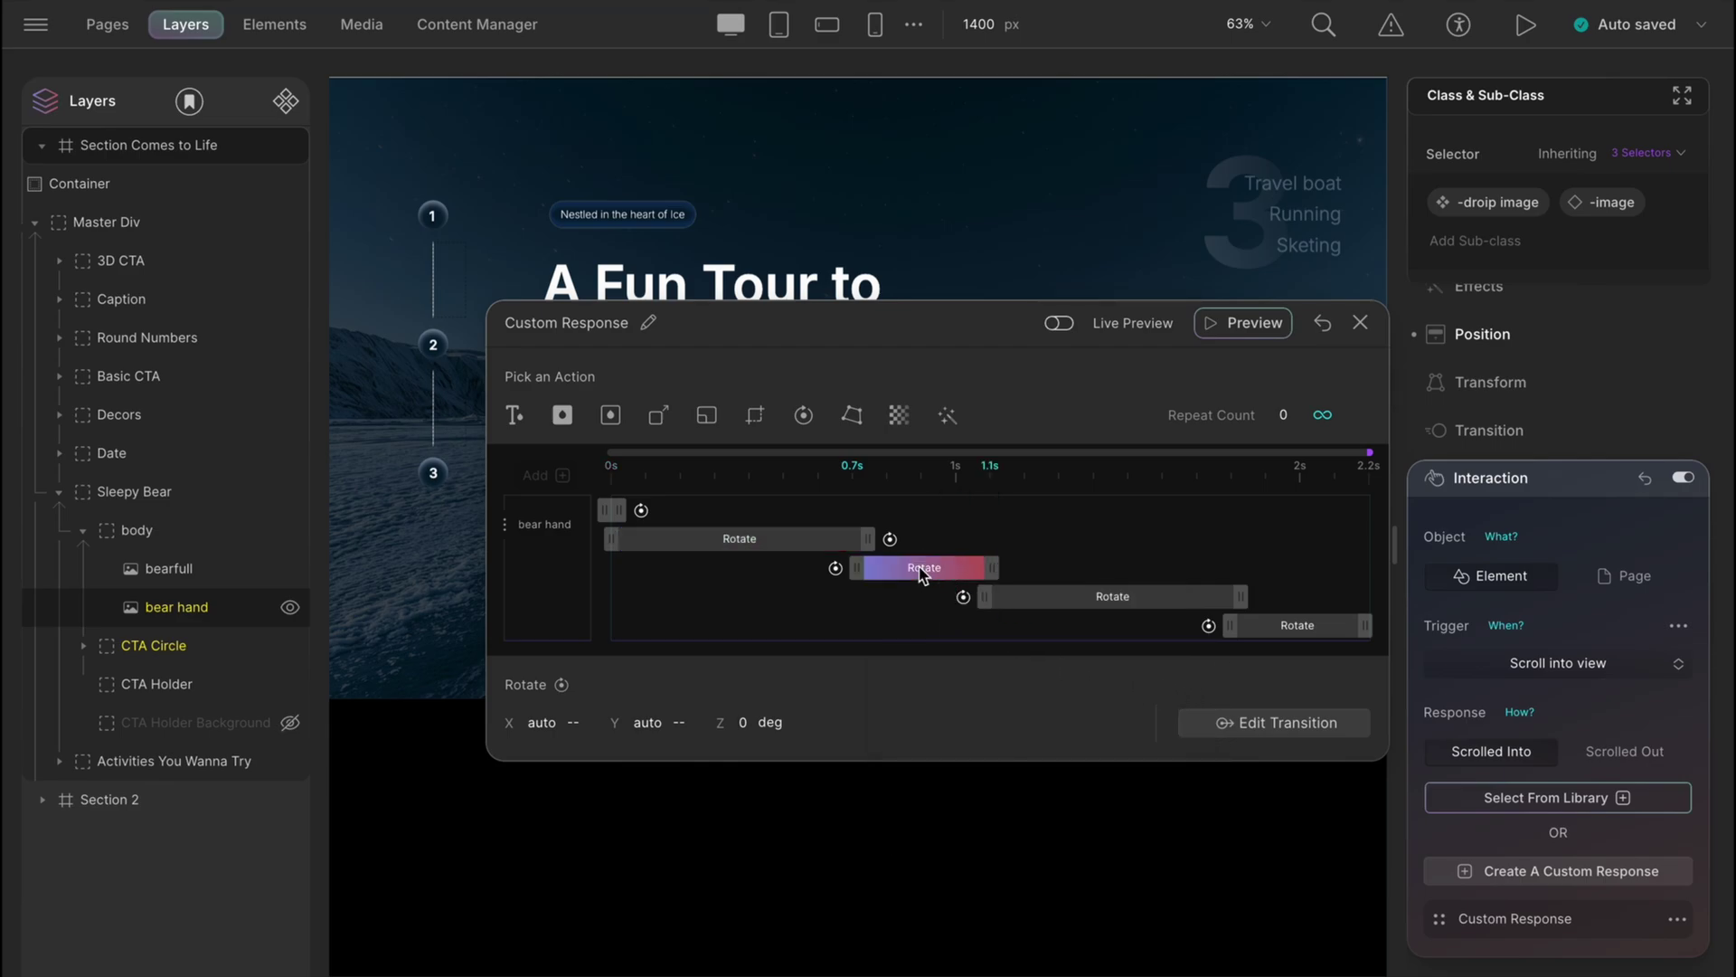
left_click(834, 543)
left_click(746, 723)
type("10")
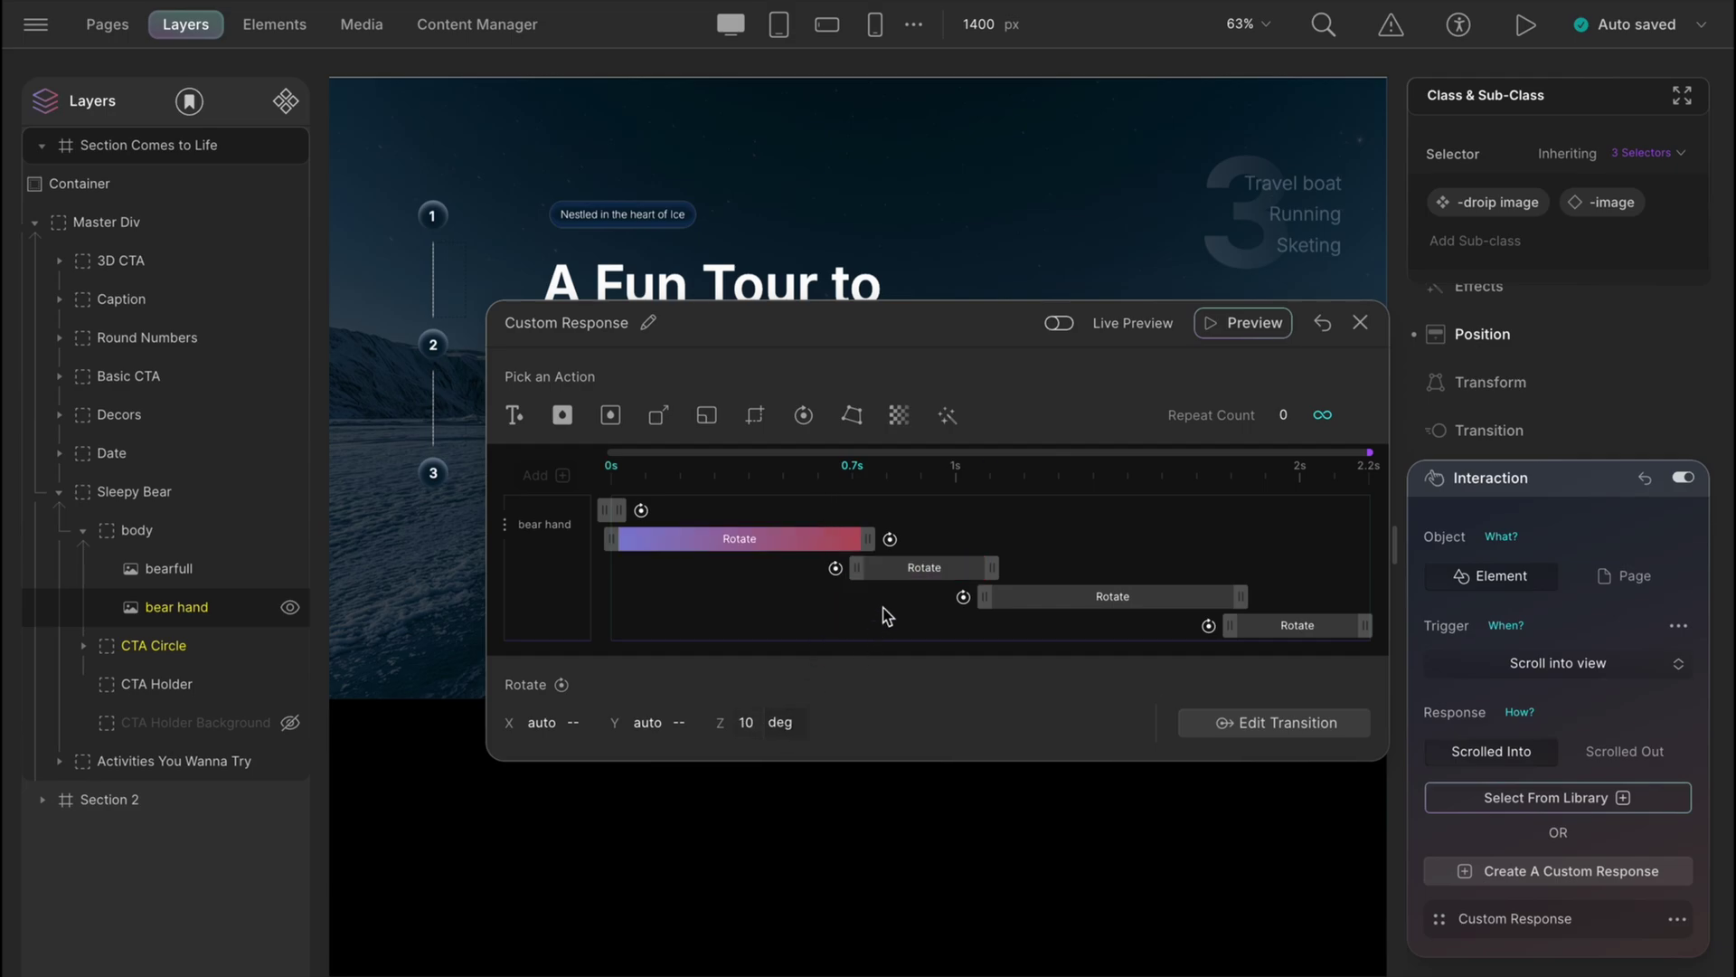
- Give the second swing step 700 ms duration and 1100 ms delay
left_click(902, 568)
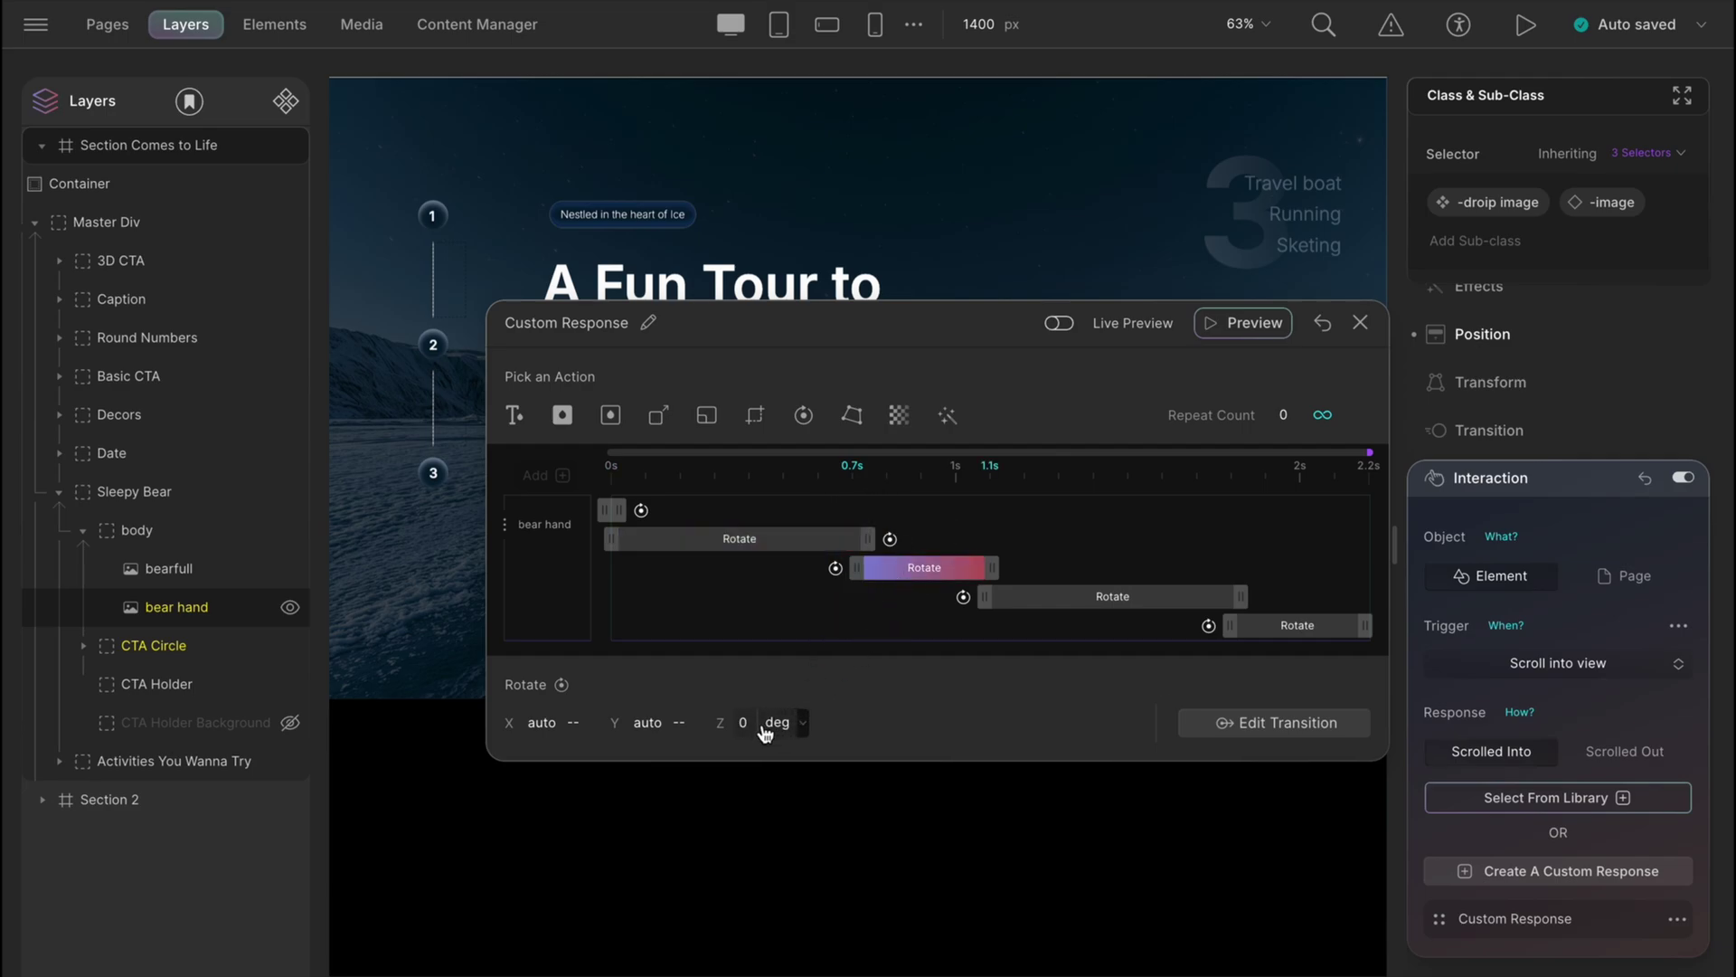
left_click(1224, 726)
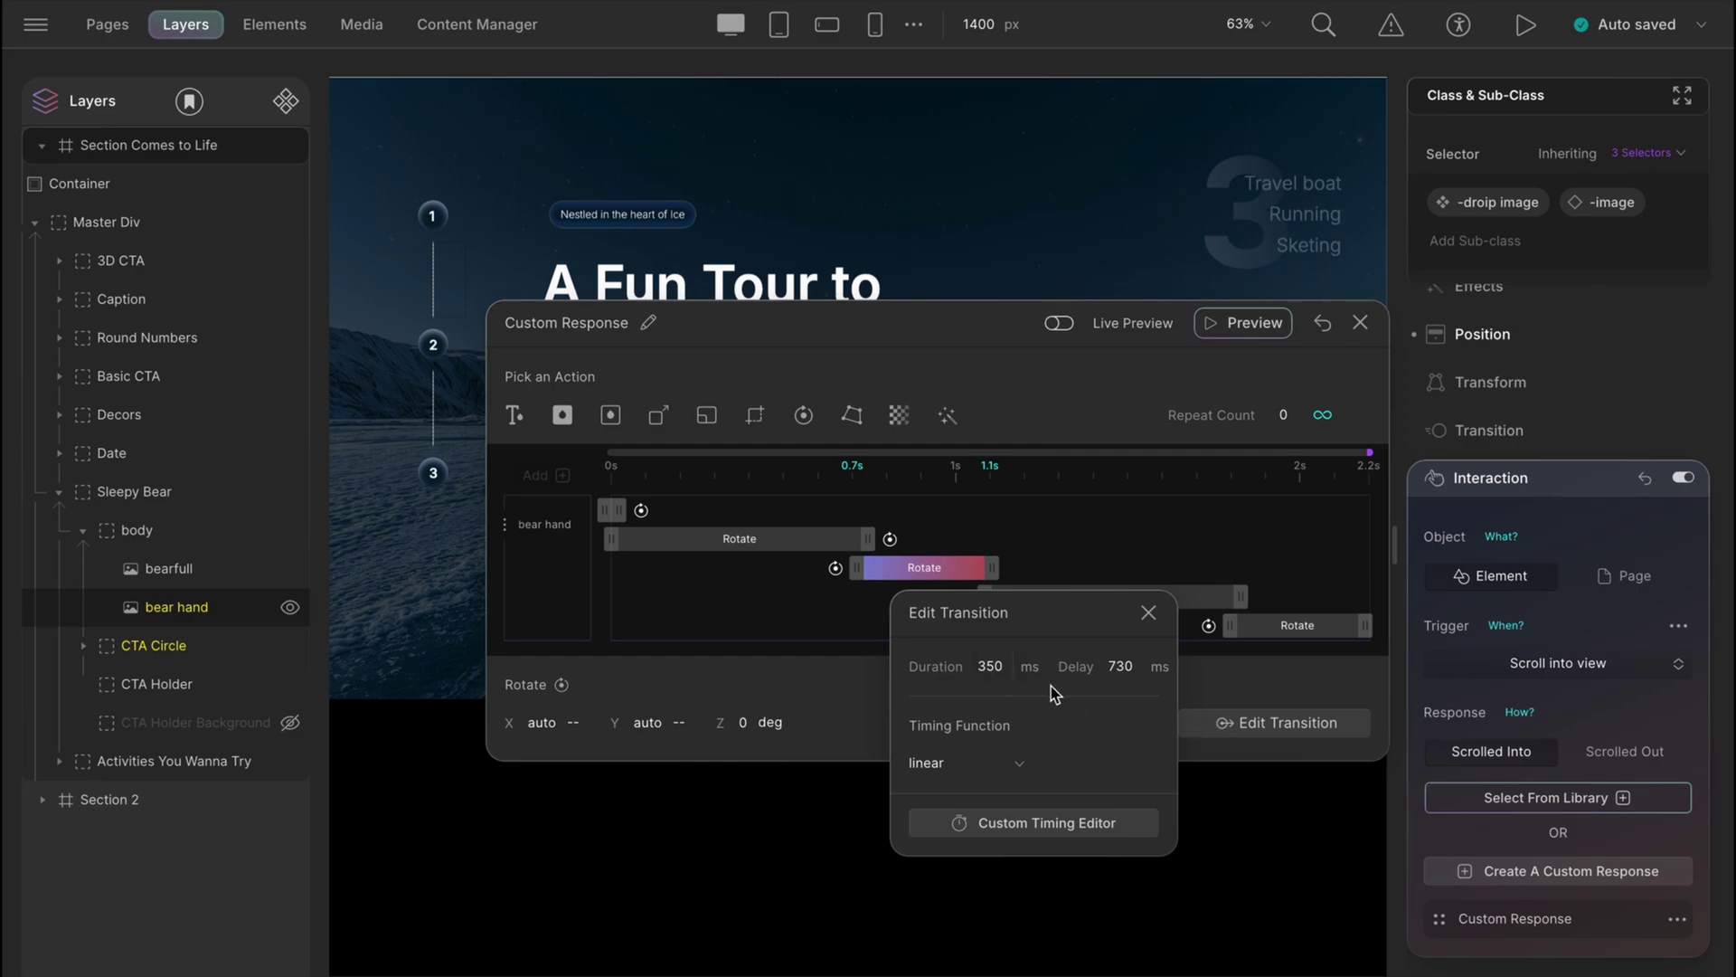
left_click(834, 539)
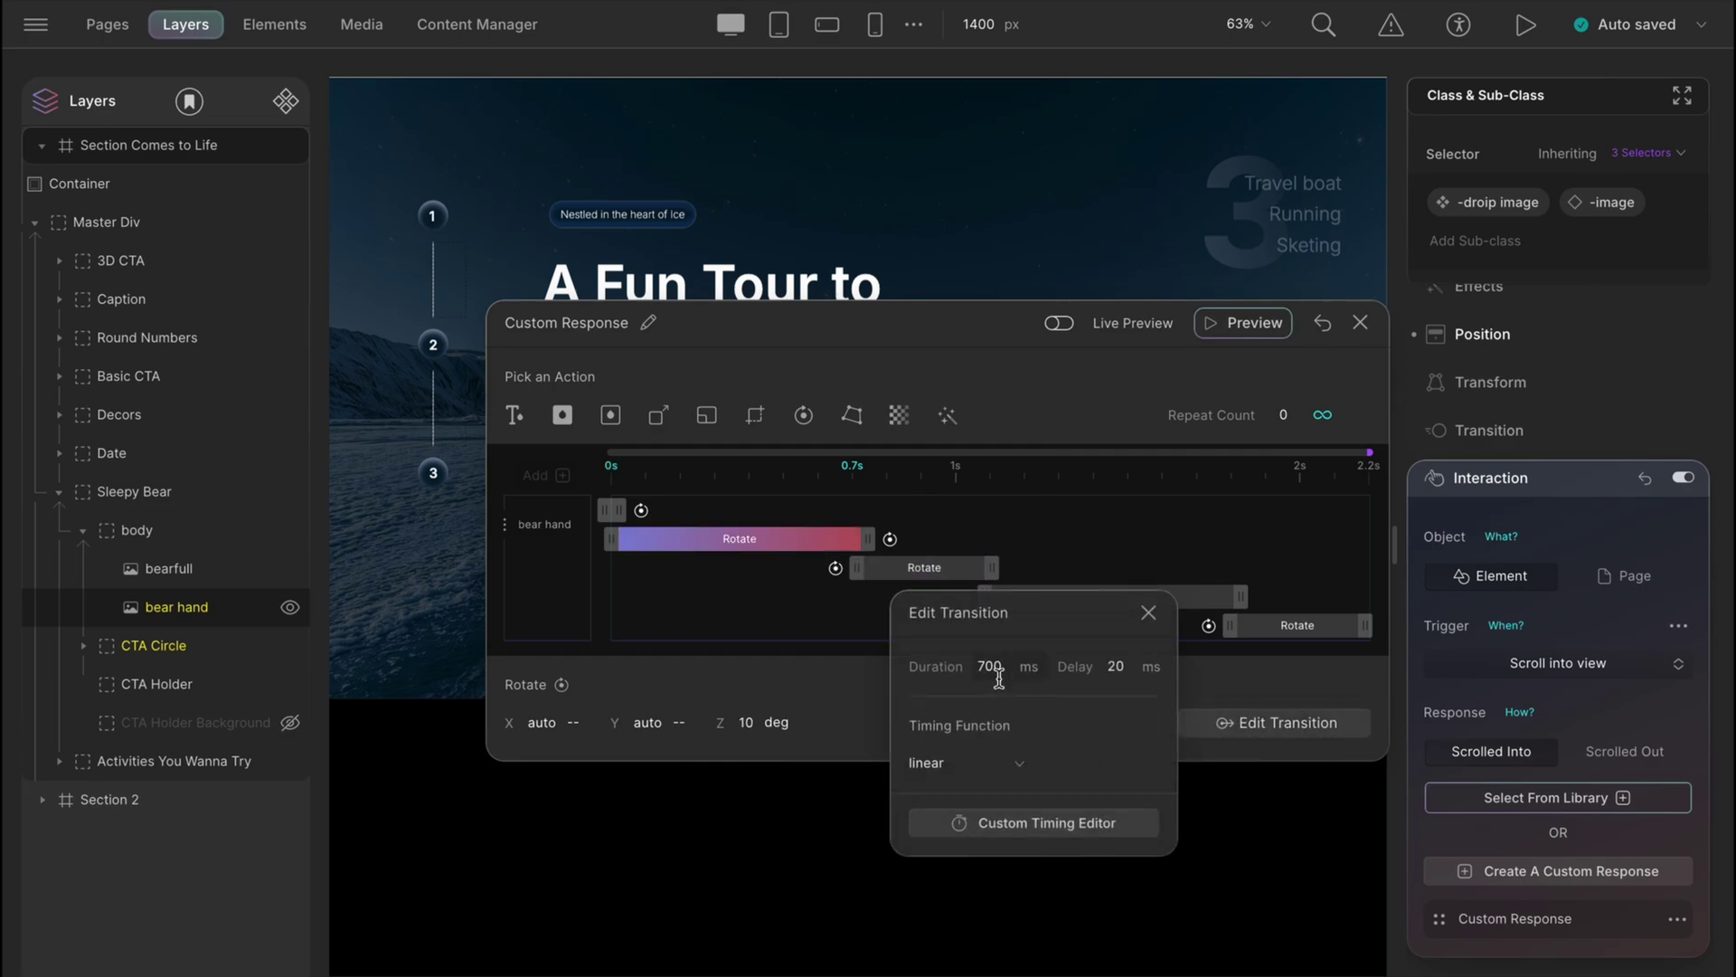
left_click(960, 575)
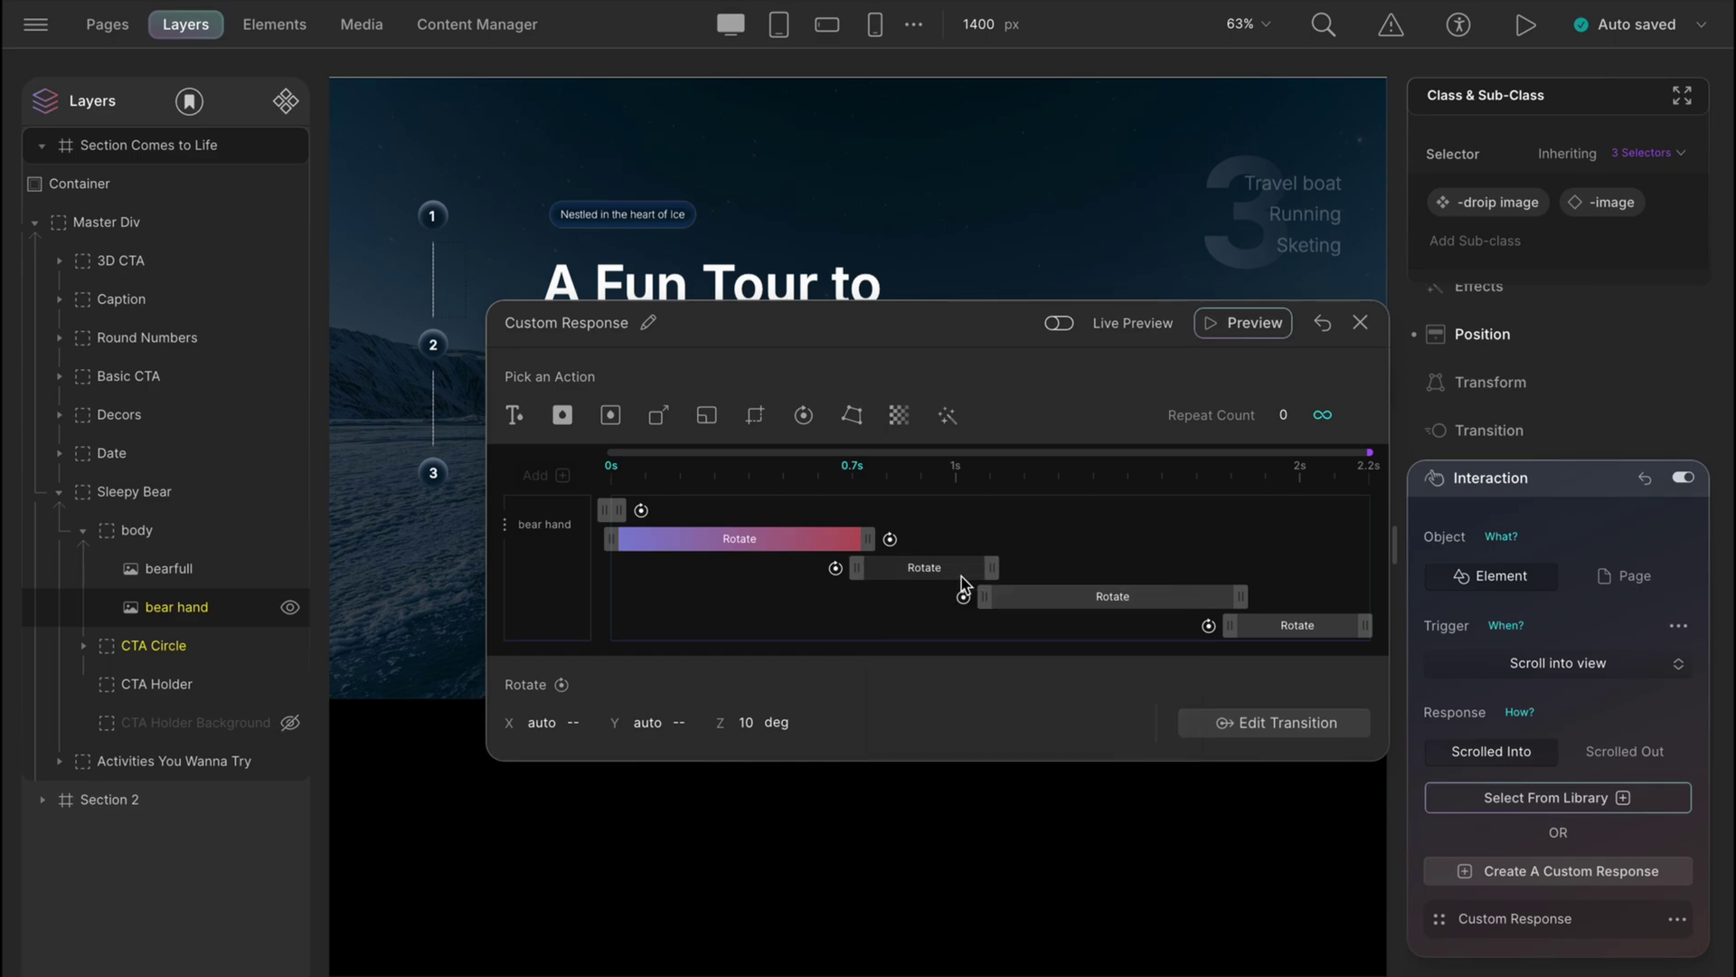
left_click(1221, 726)
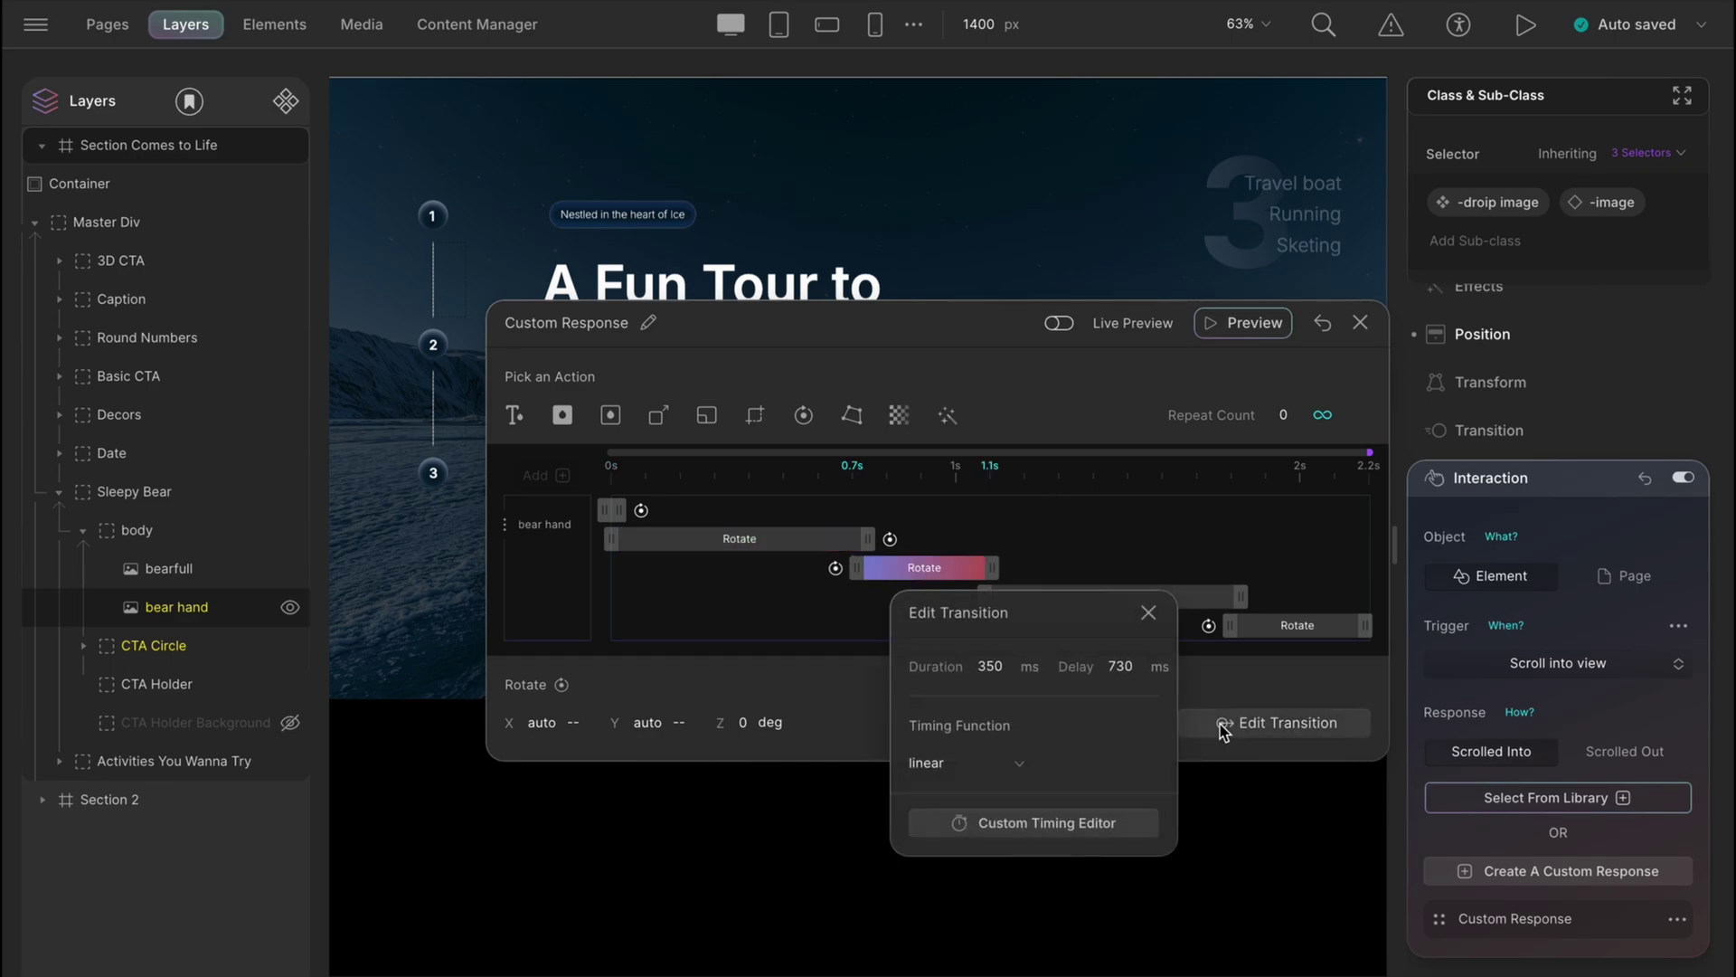
left_click(1210, 604)
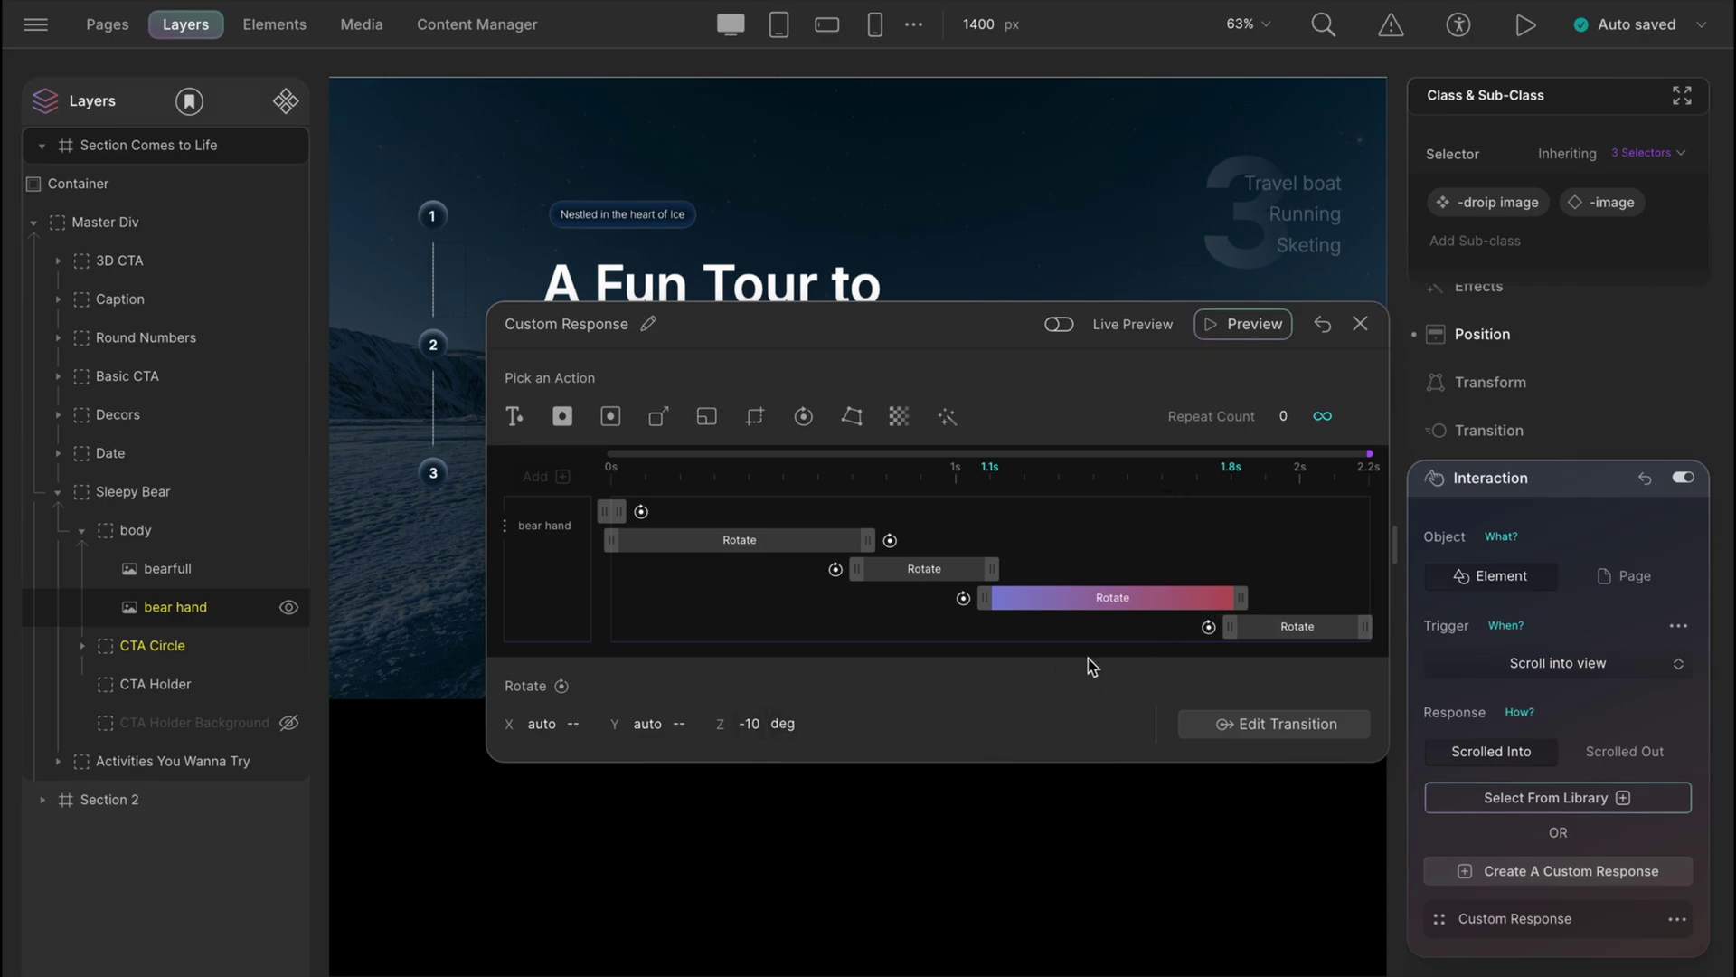
- Check the second and third swing steps' timing settings
left_click(1207, 722)
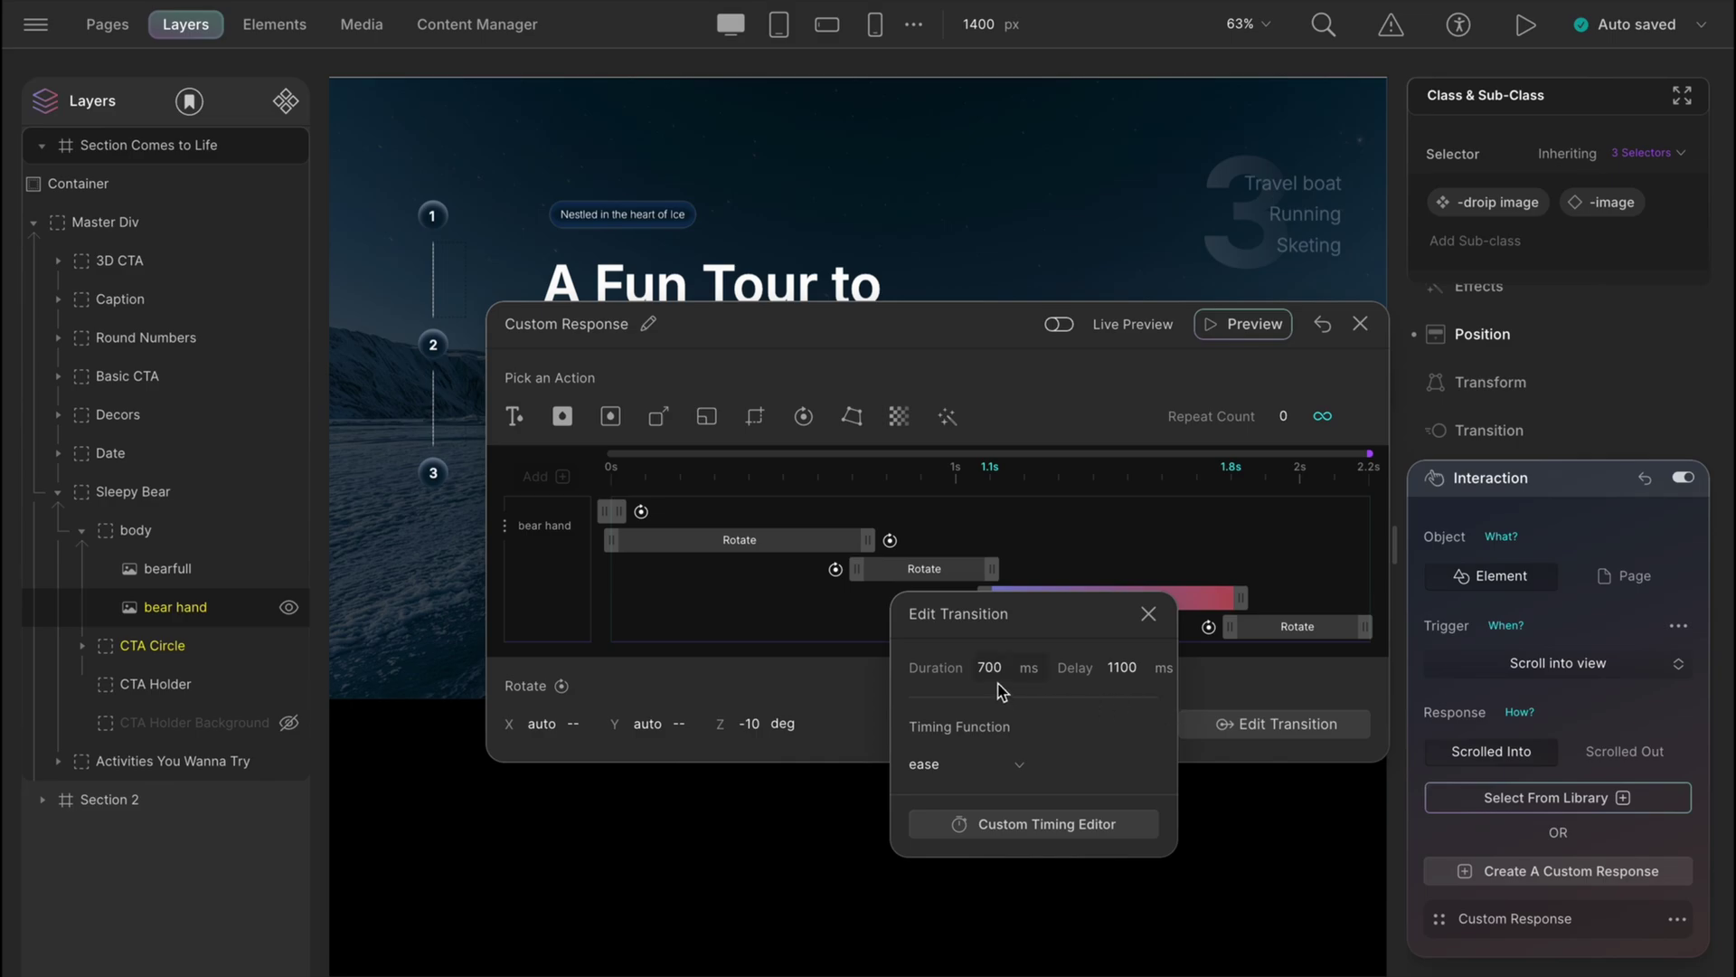
left_click(955, 580)
left_click(1213, 726)
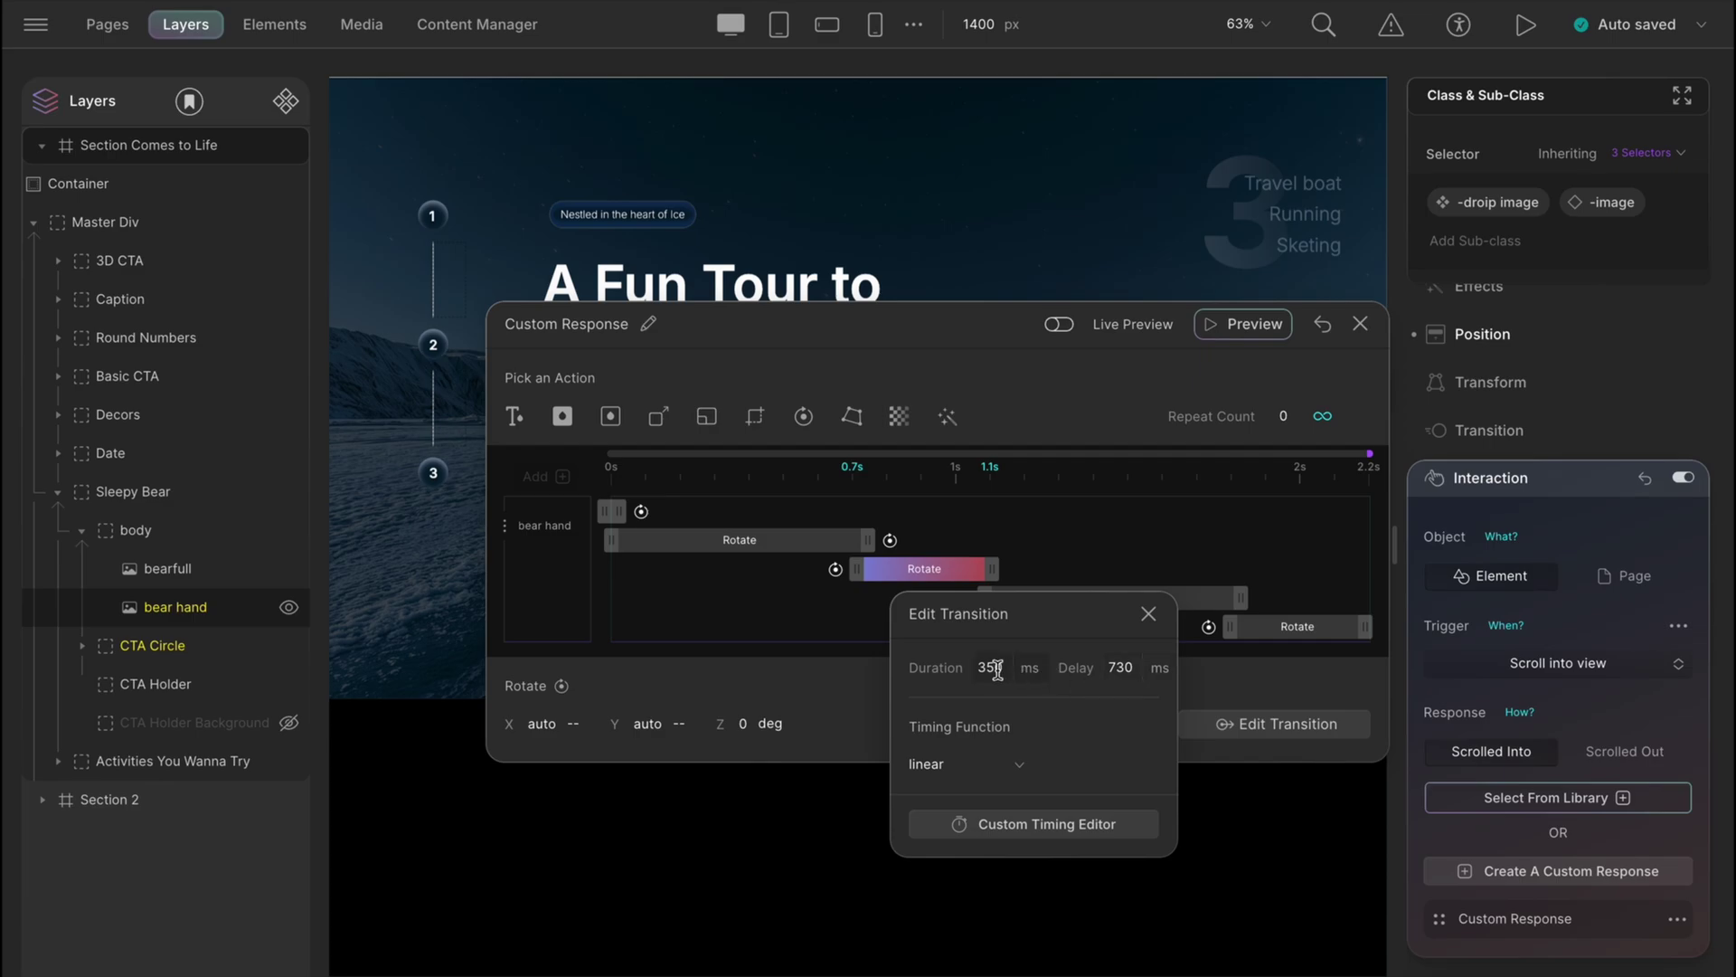
left_click(1187, 608)
left_click(1186, 608)
left_click(1201, 725)
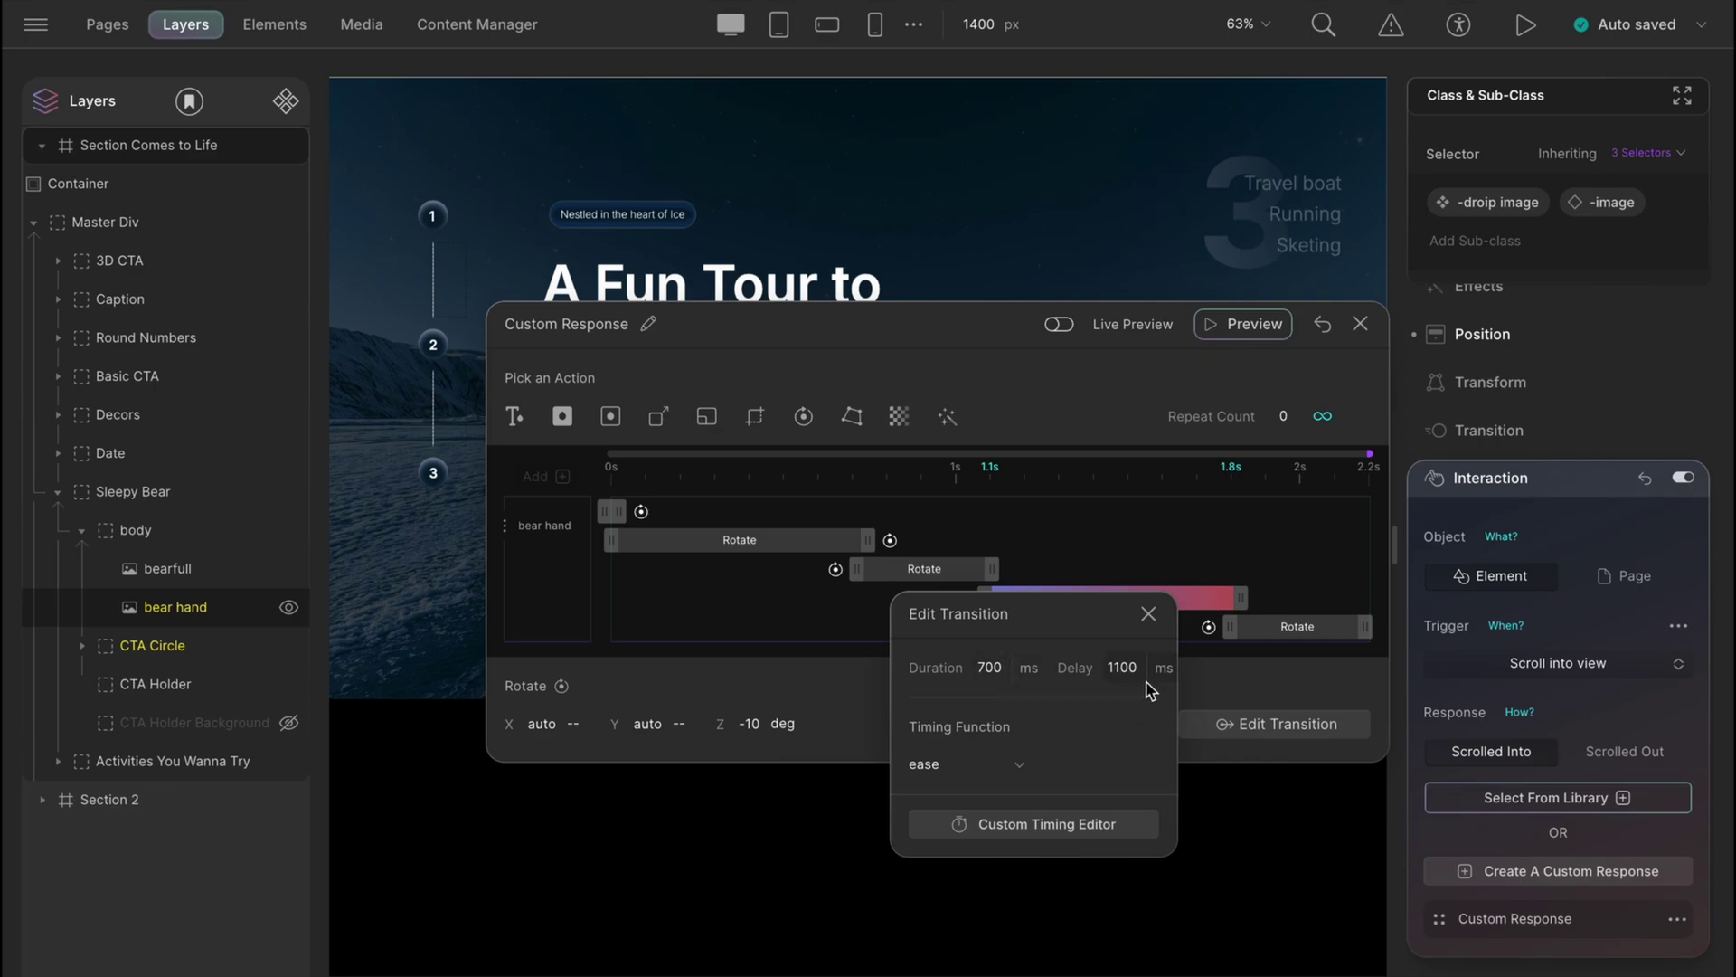
- Set the final swing step to 350 ms duration and 1810 ms delay, then recheck it
left_click(1255, 628)
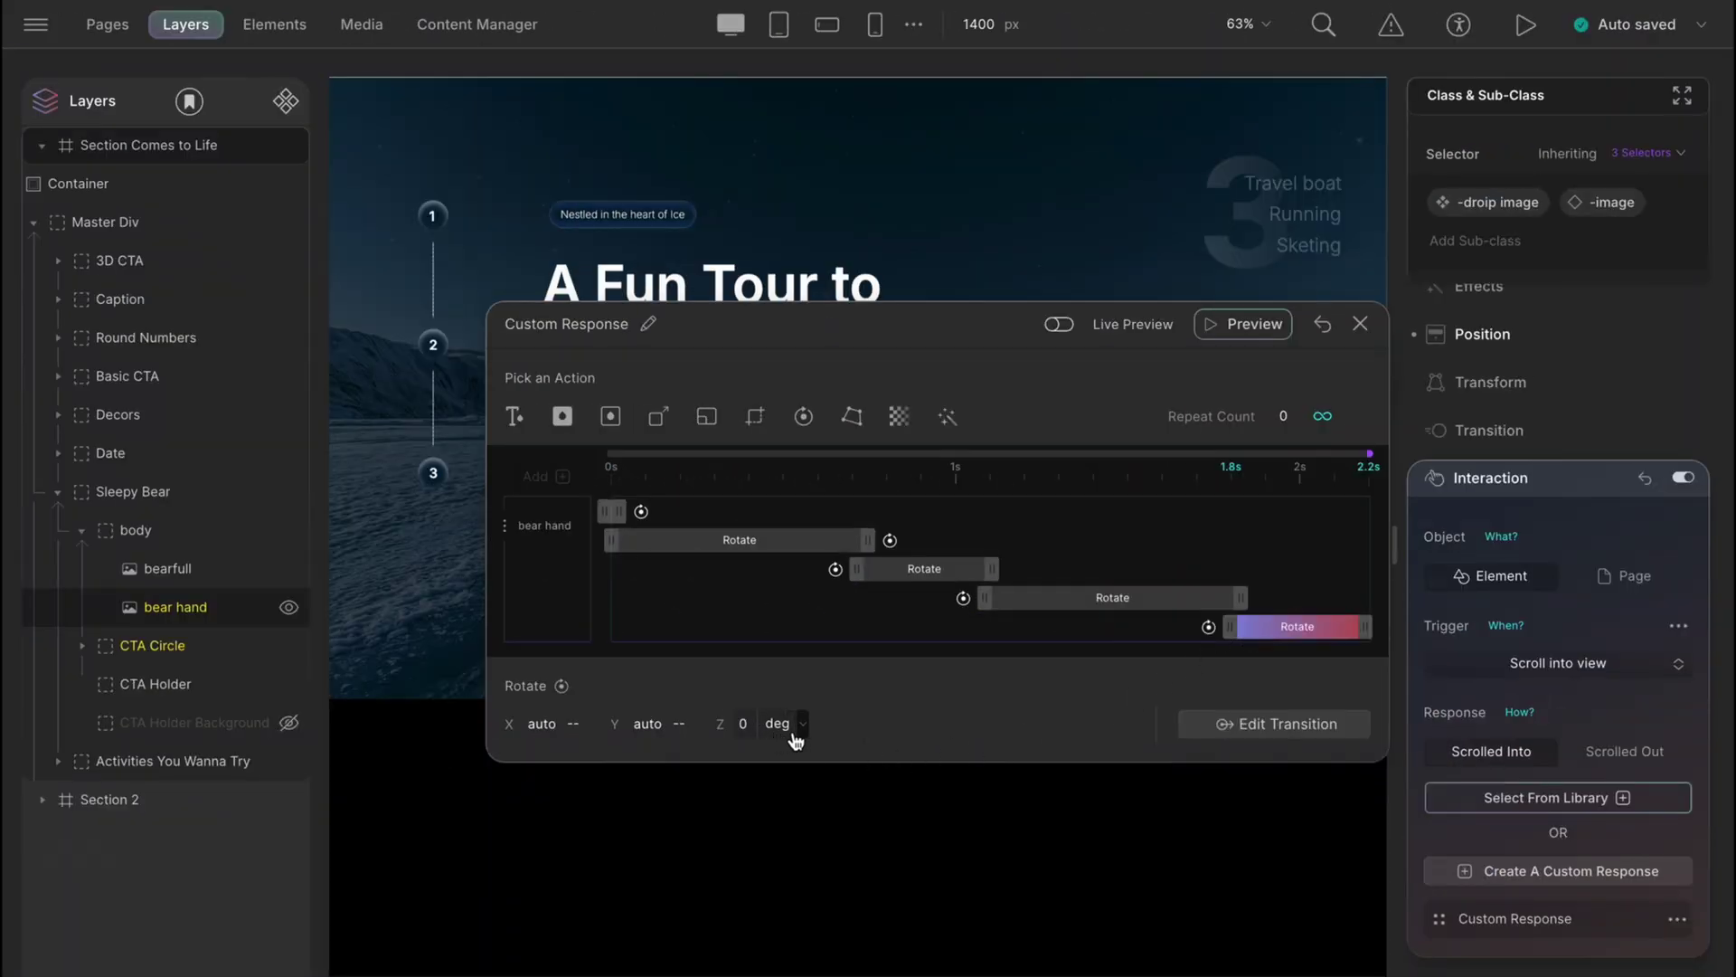
left_click(1204, 733)
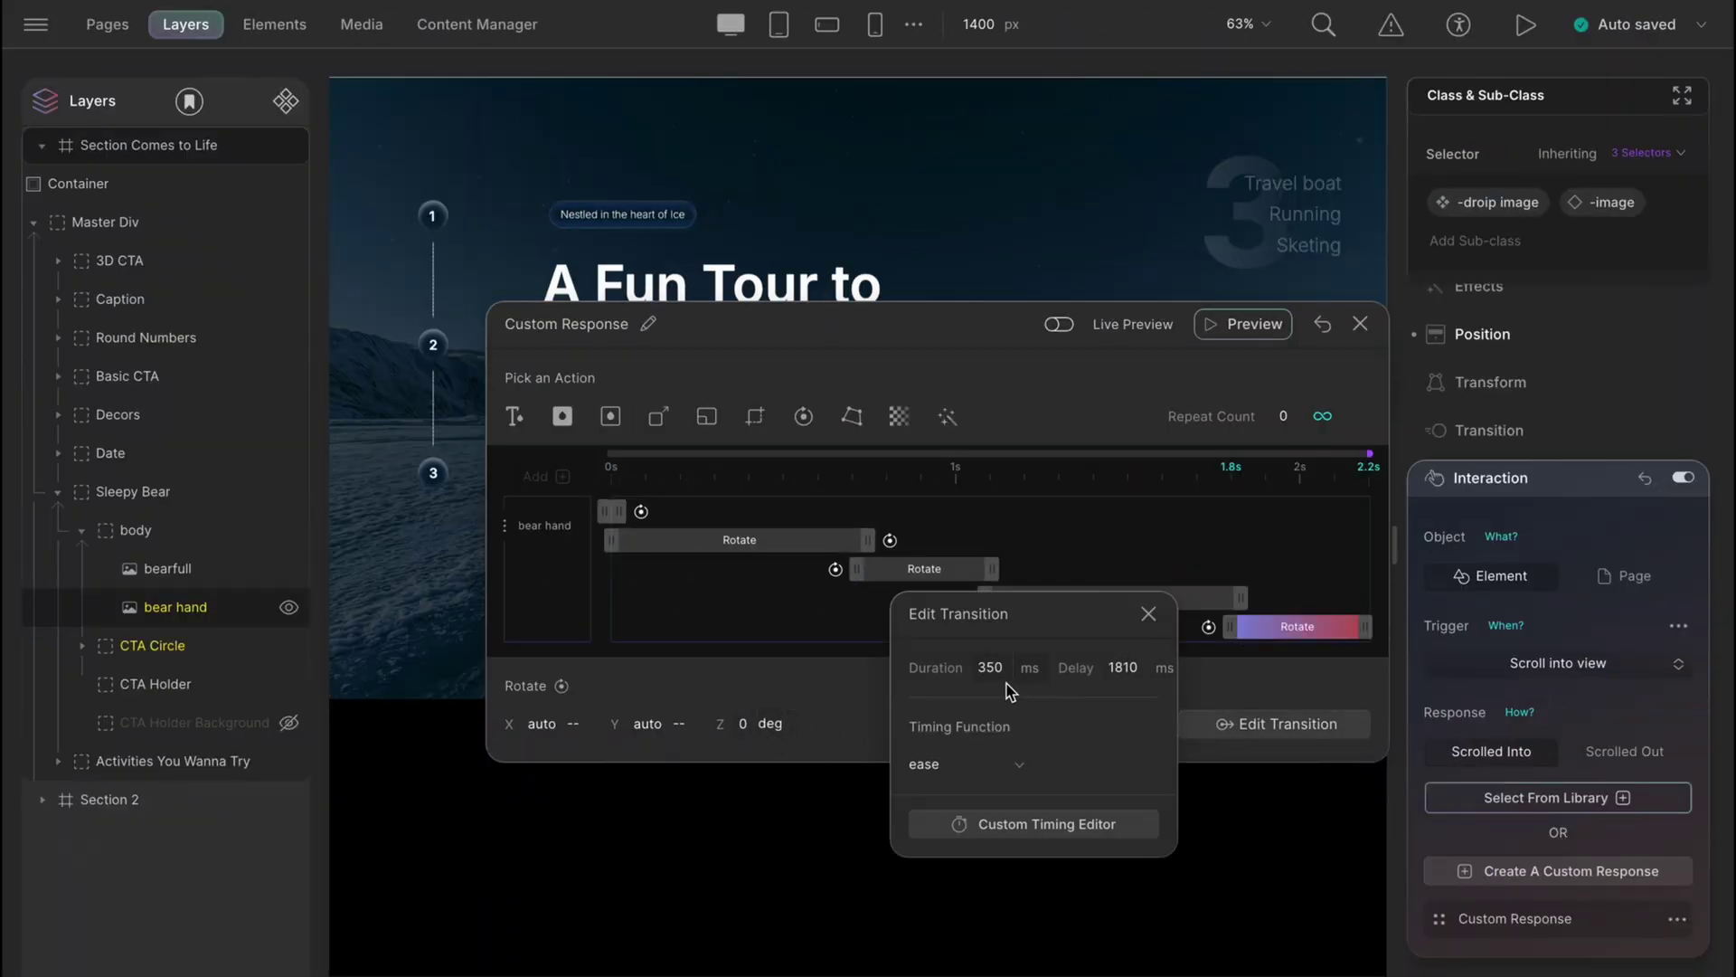
left_click(1207, 607)
left_click(1210, 722)
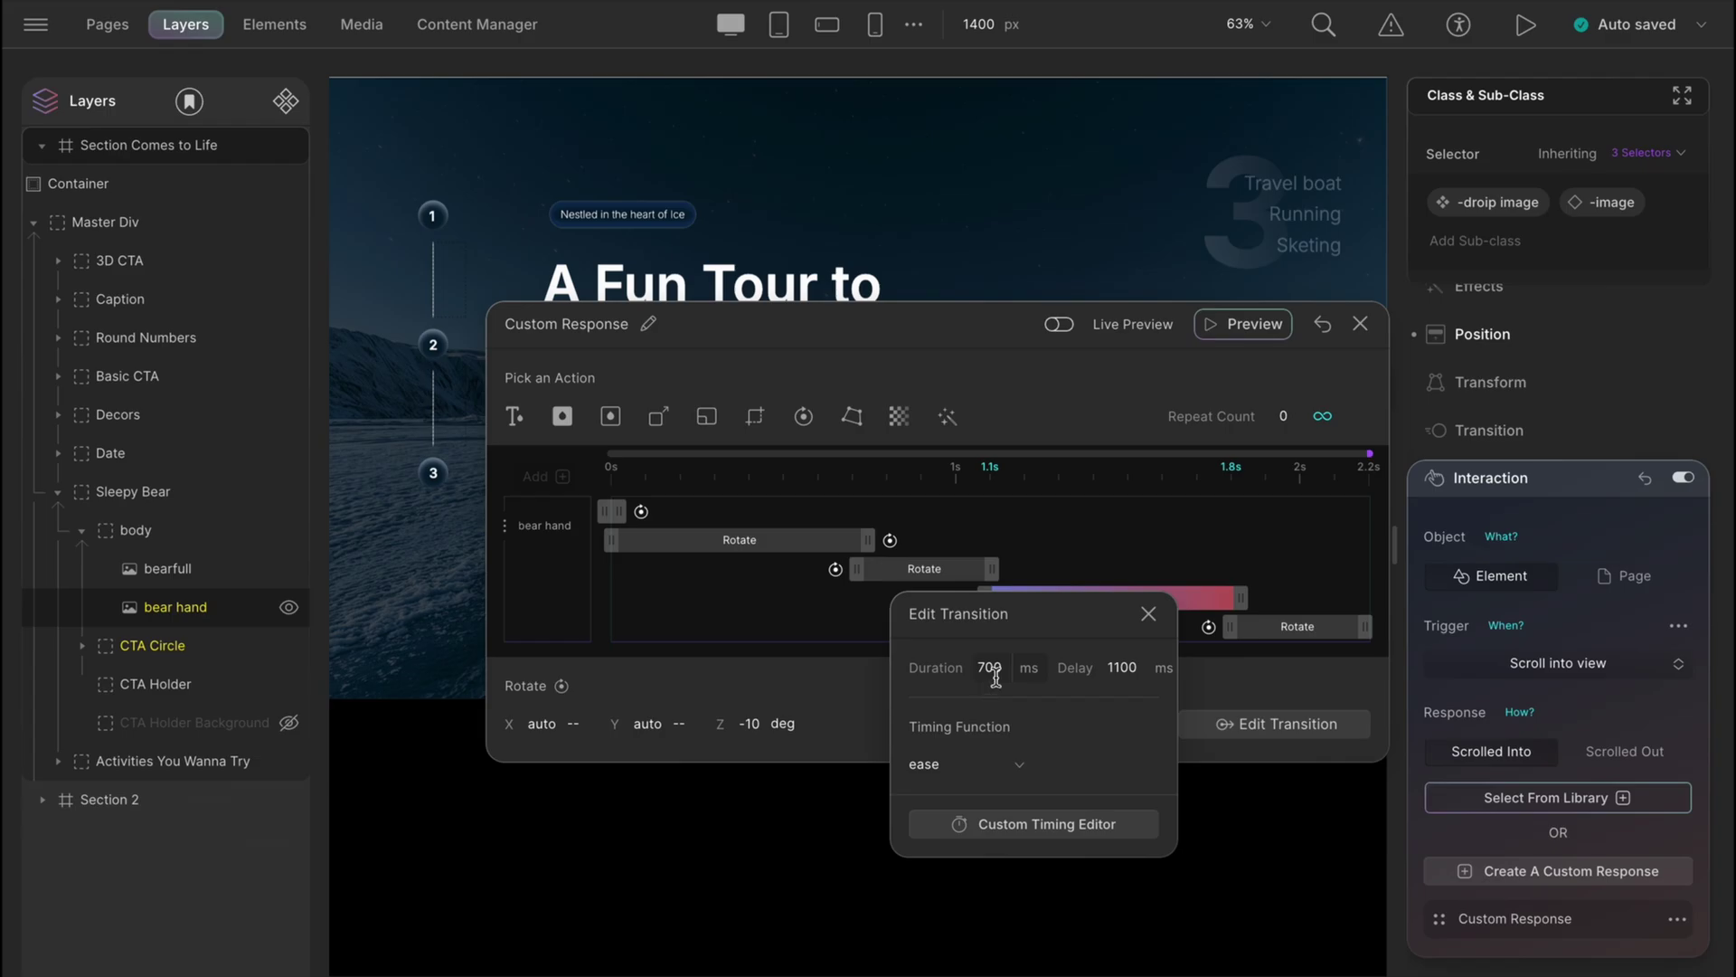
left_click(1253, 629)
left_click(1226, 723)
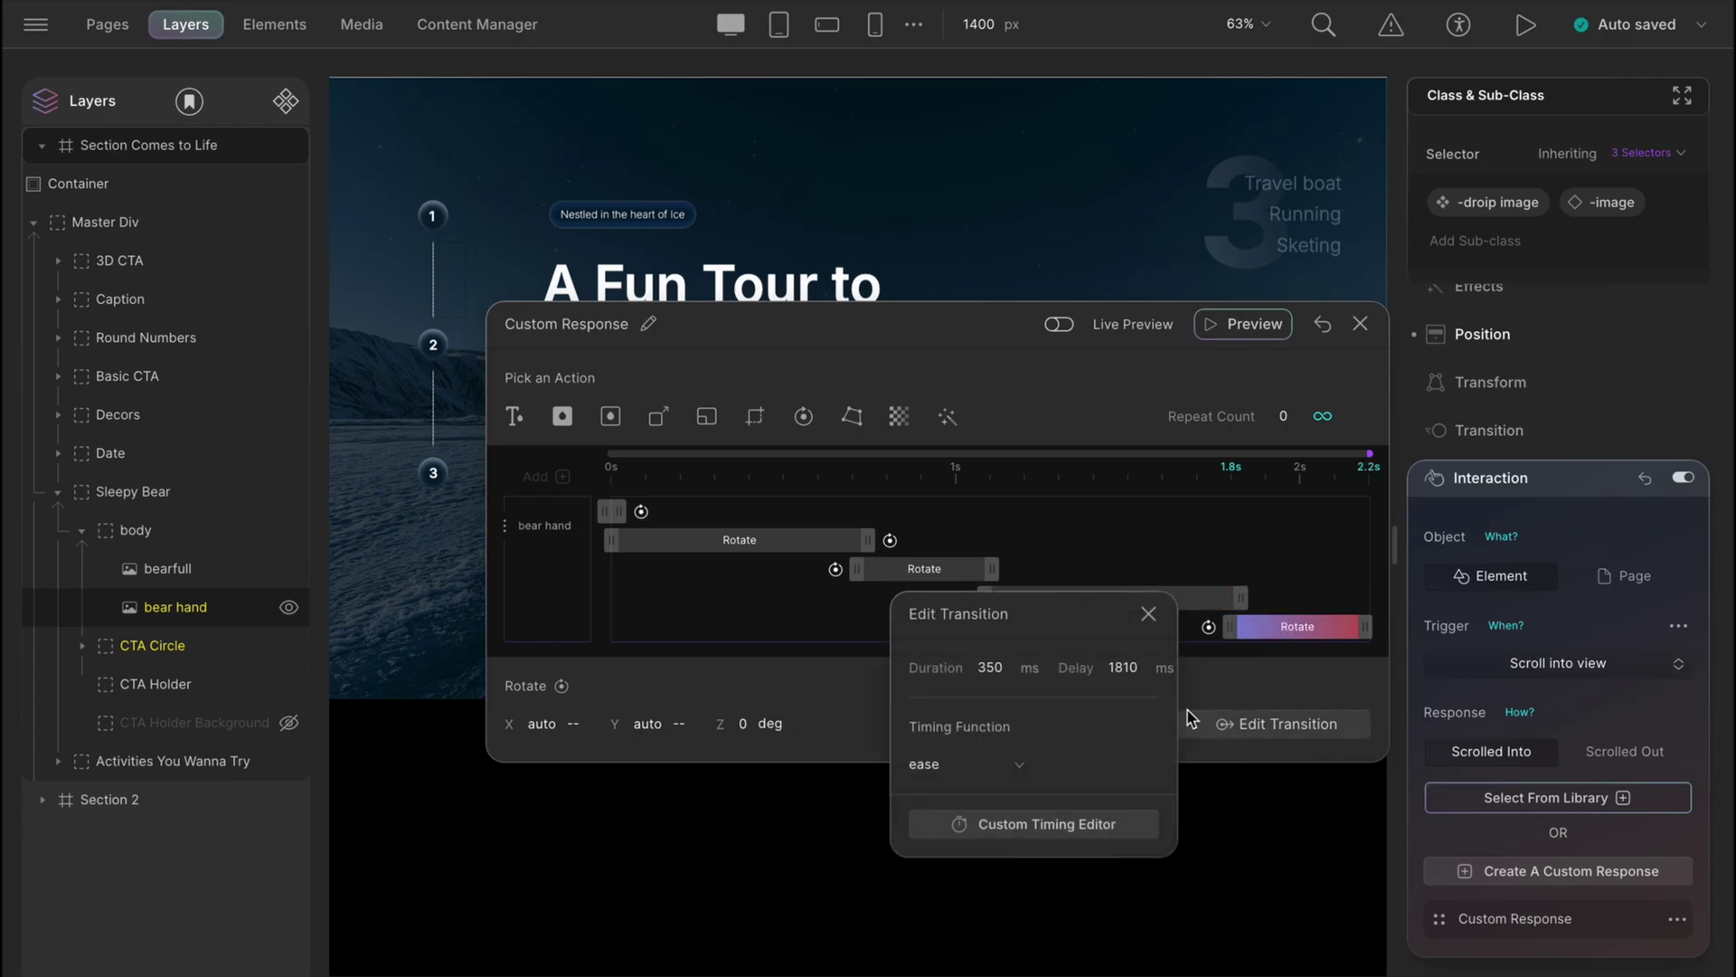
- Set the Master Div interaction to apply to the whole page, keeping the Wheel, CTA and Bear responses
left_click(1524, 23)
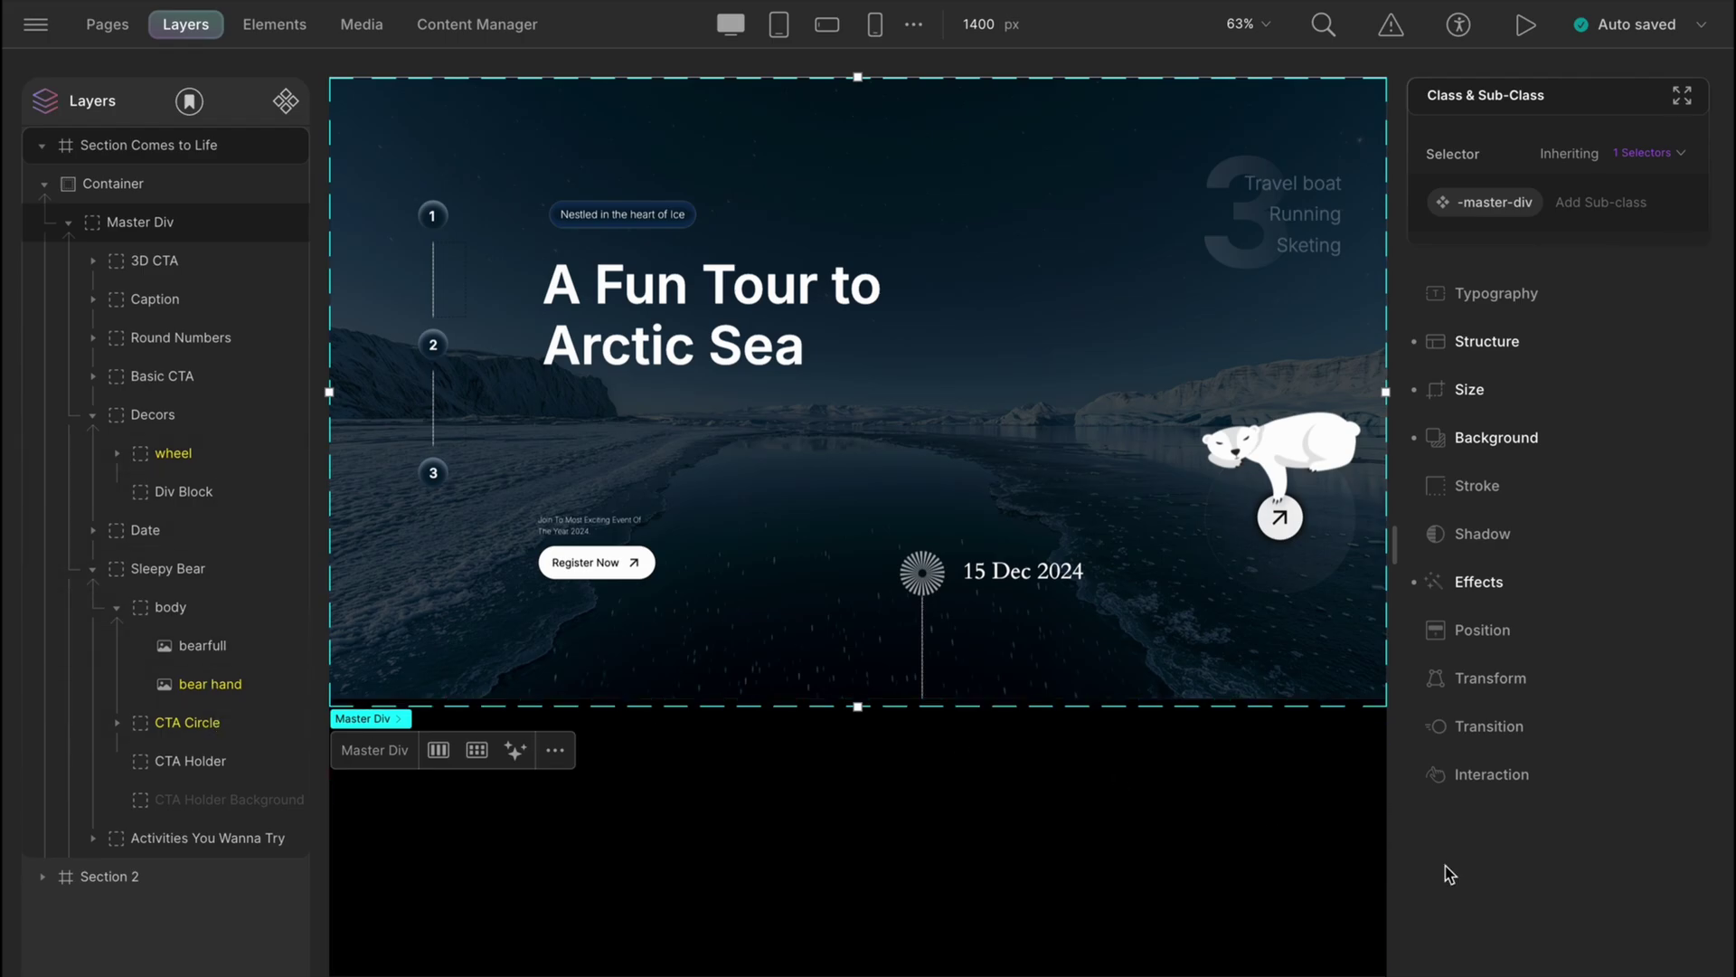
left_click(1492, 774)
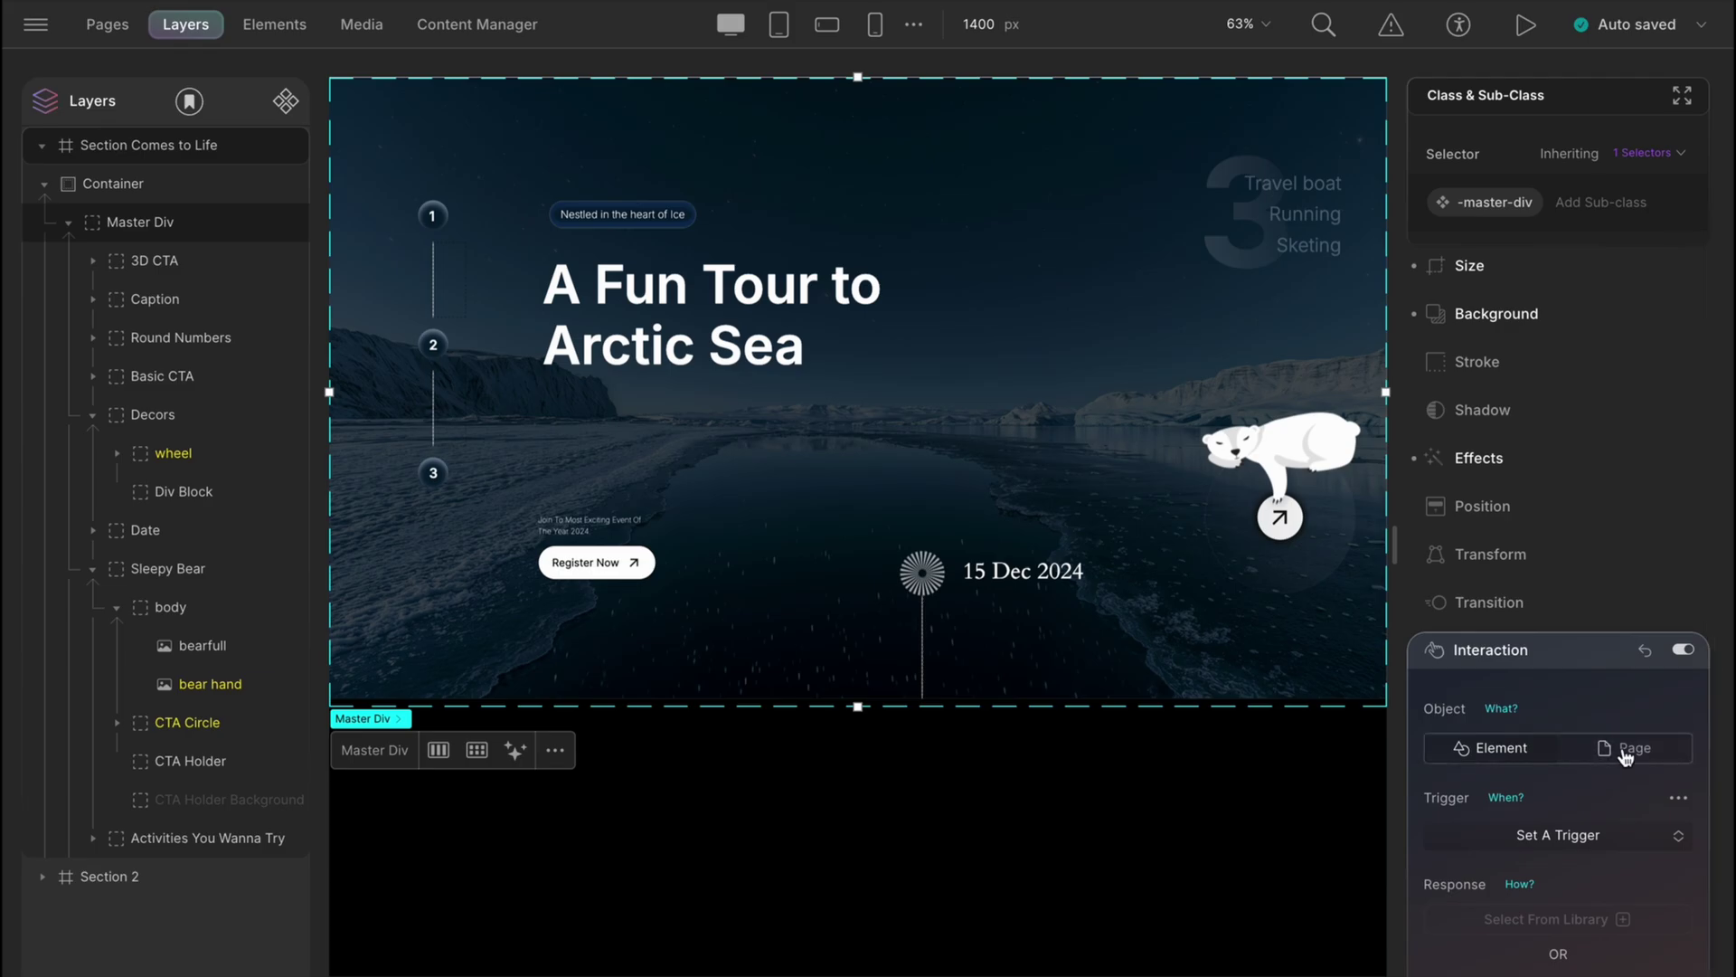
left_click(1624, 749)
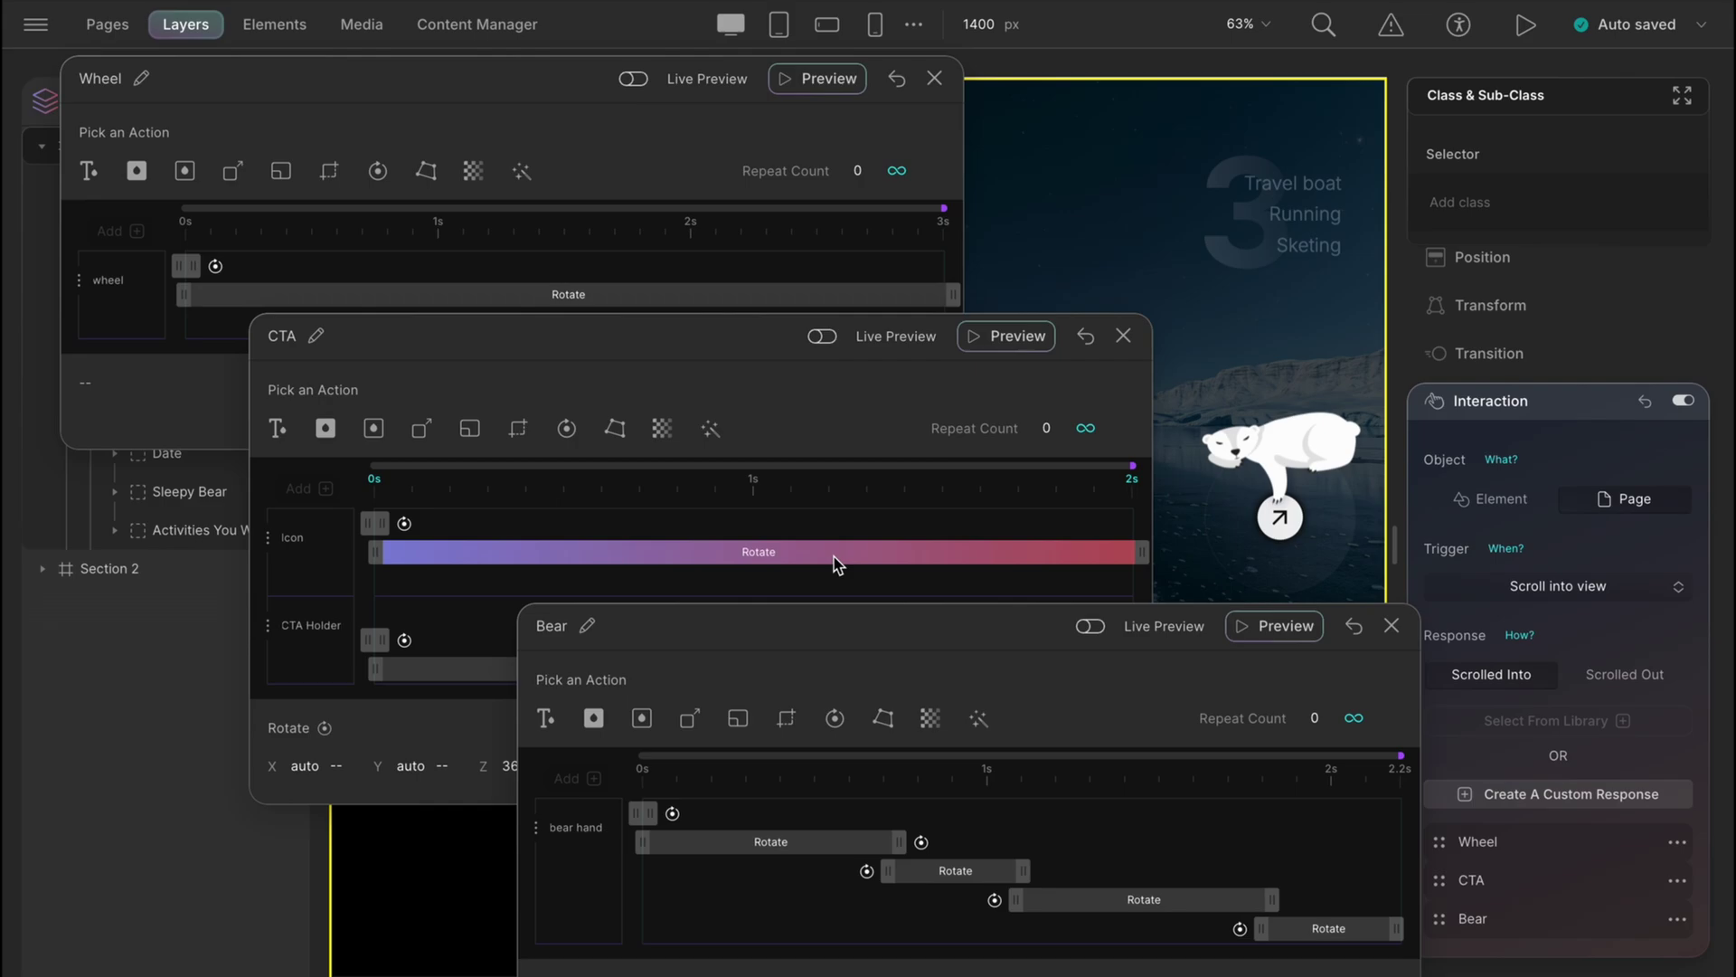
scroll(1173, 584, "down", 3)
scroll(1173, 584, "down", 2)
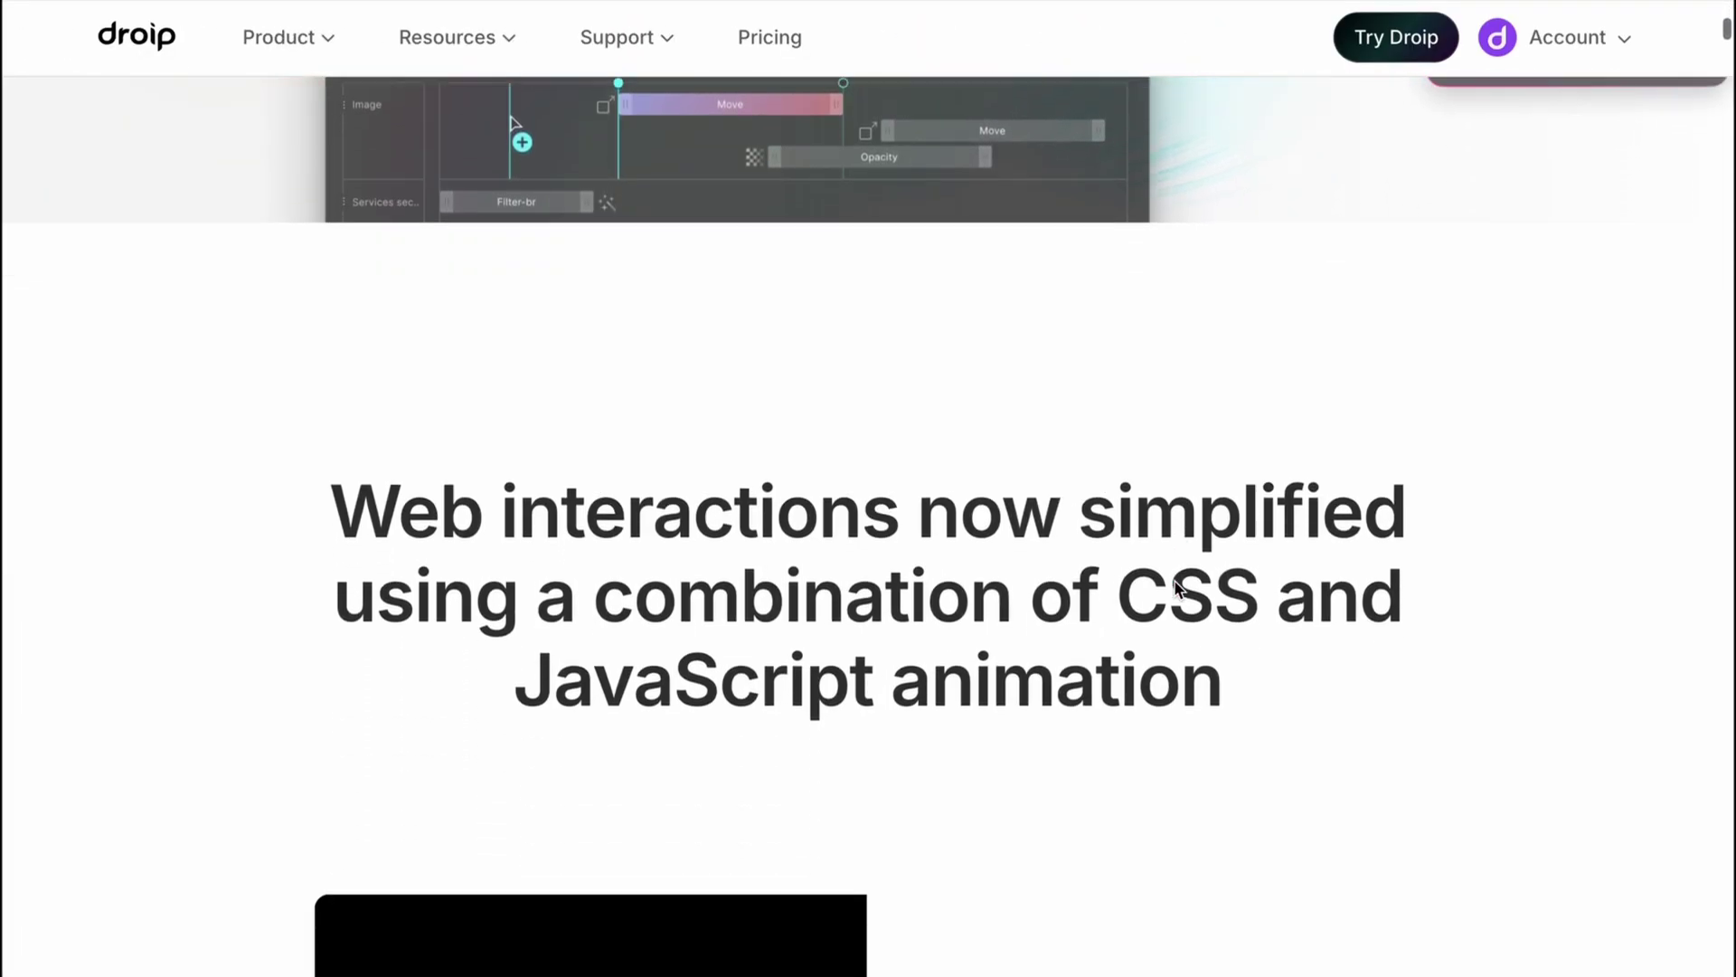
scroll(1174, 584, "down", 4)
scroll(1176, 588, "down", 2)
scroll(1176, 589, "down", 2)
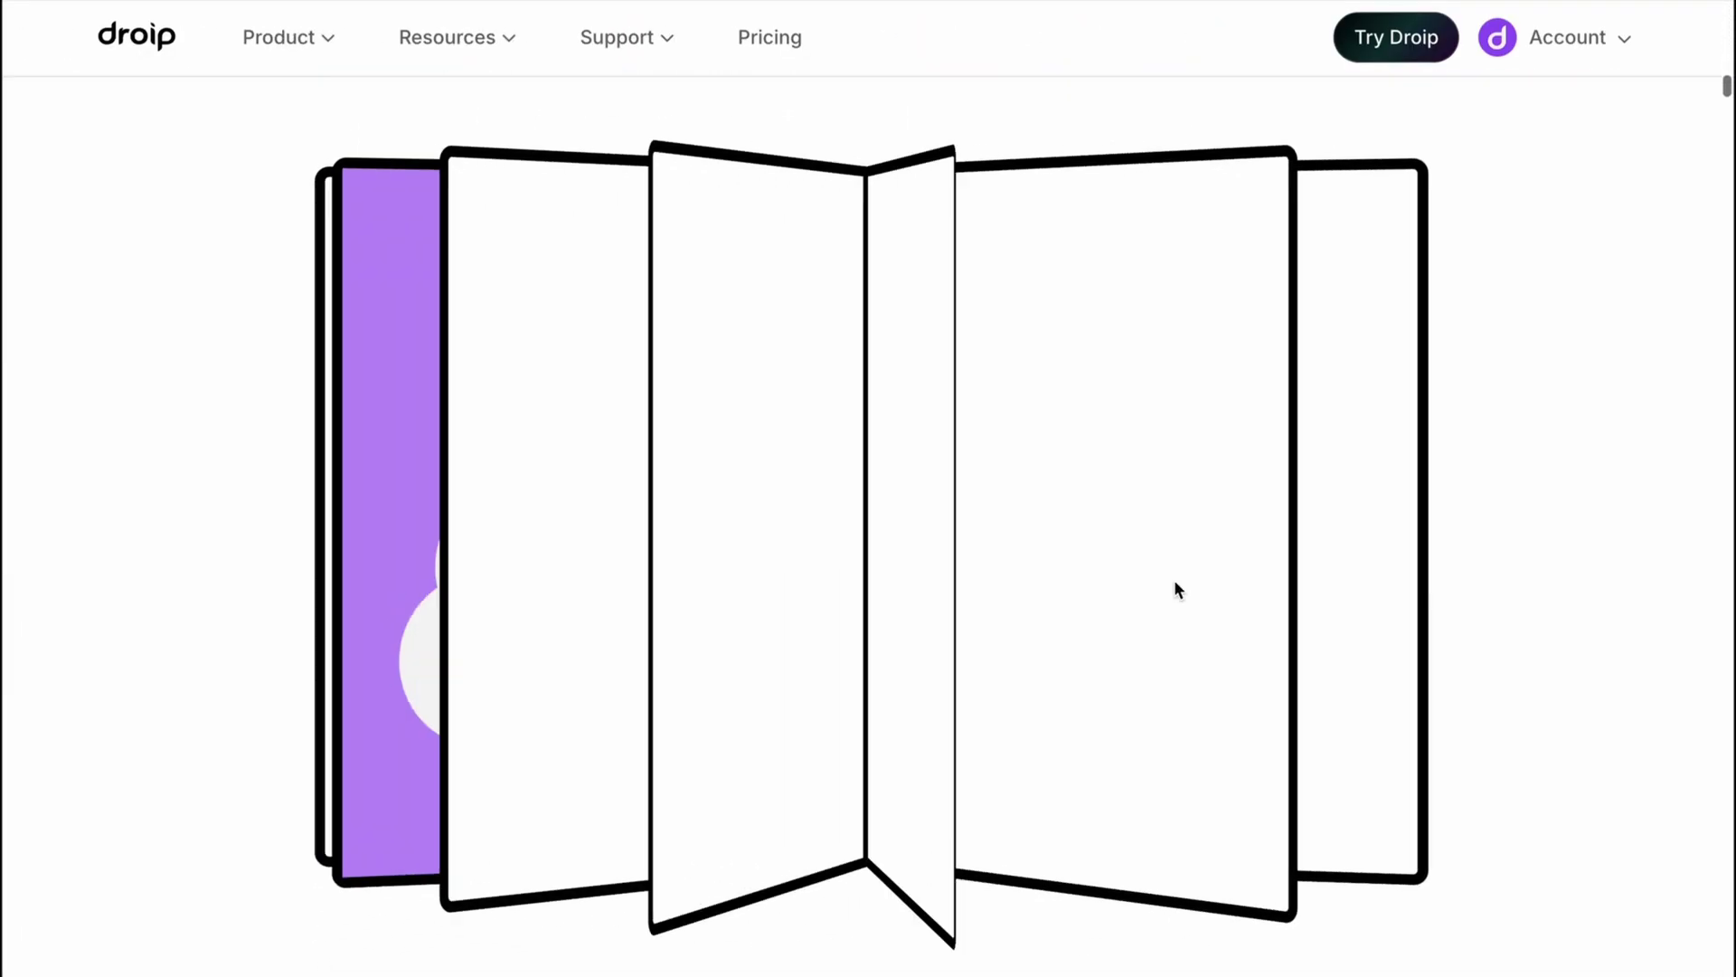
scroll(1178, 580, "down", 2)
scroll(1178, 570, "down", 4)
scroll(1177, 571, "down", 5)
scroll(1177, 570, "down", 2)
scroll(1177, 584, "up", 3)
scroll(1176, 598, "up", 1)
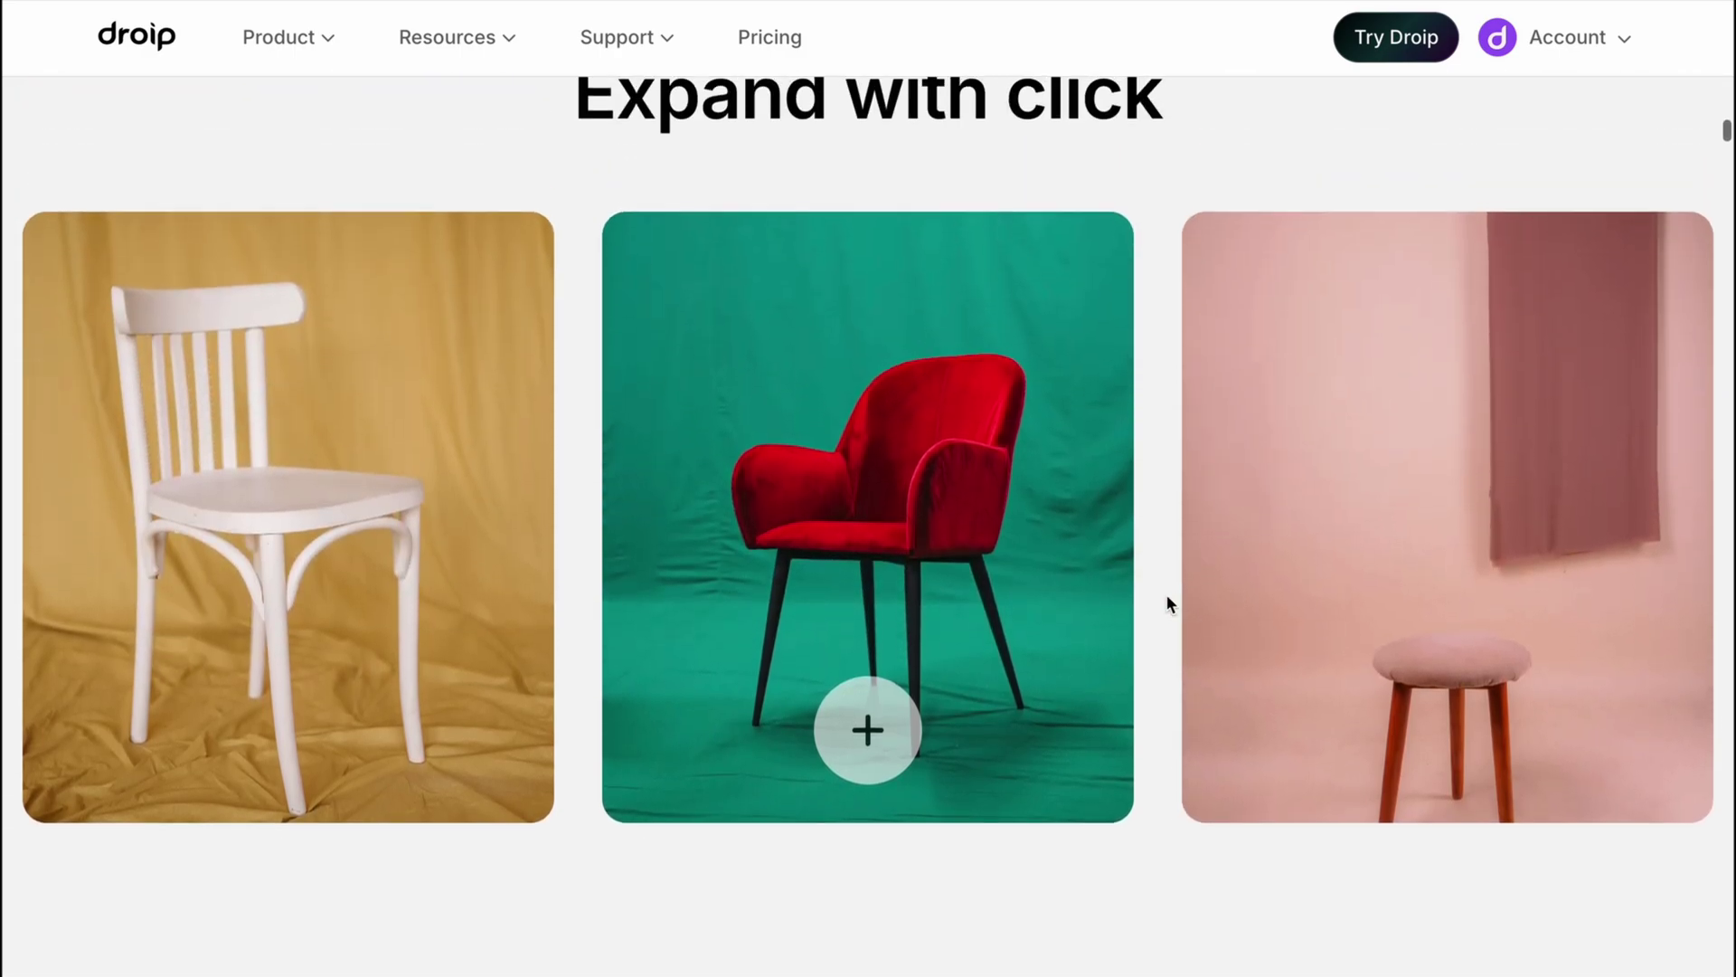
left_click(888, 732)
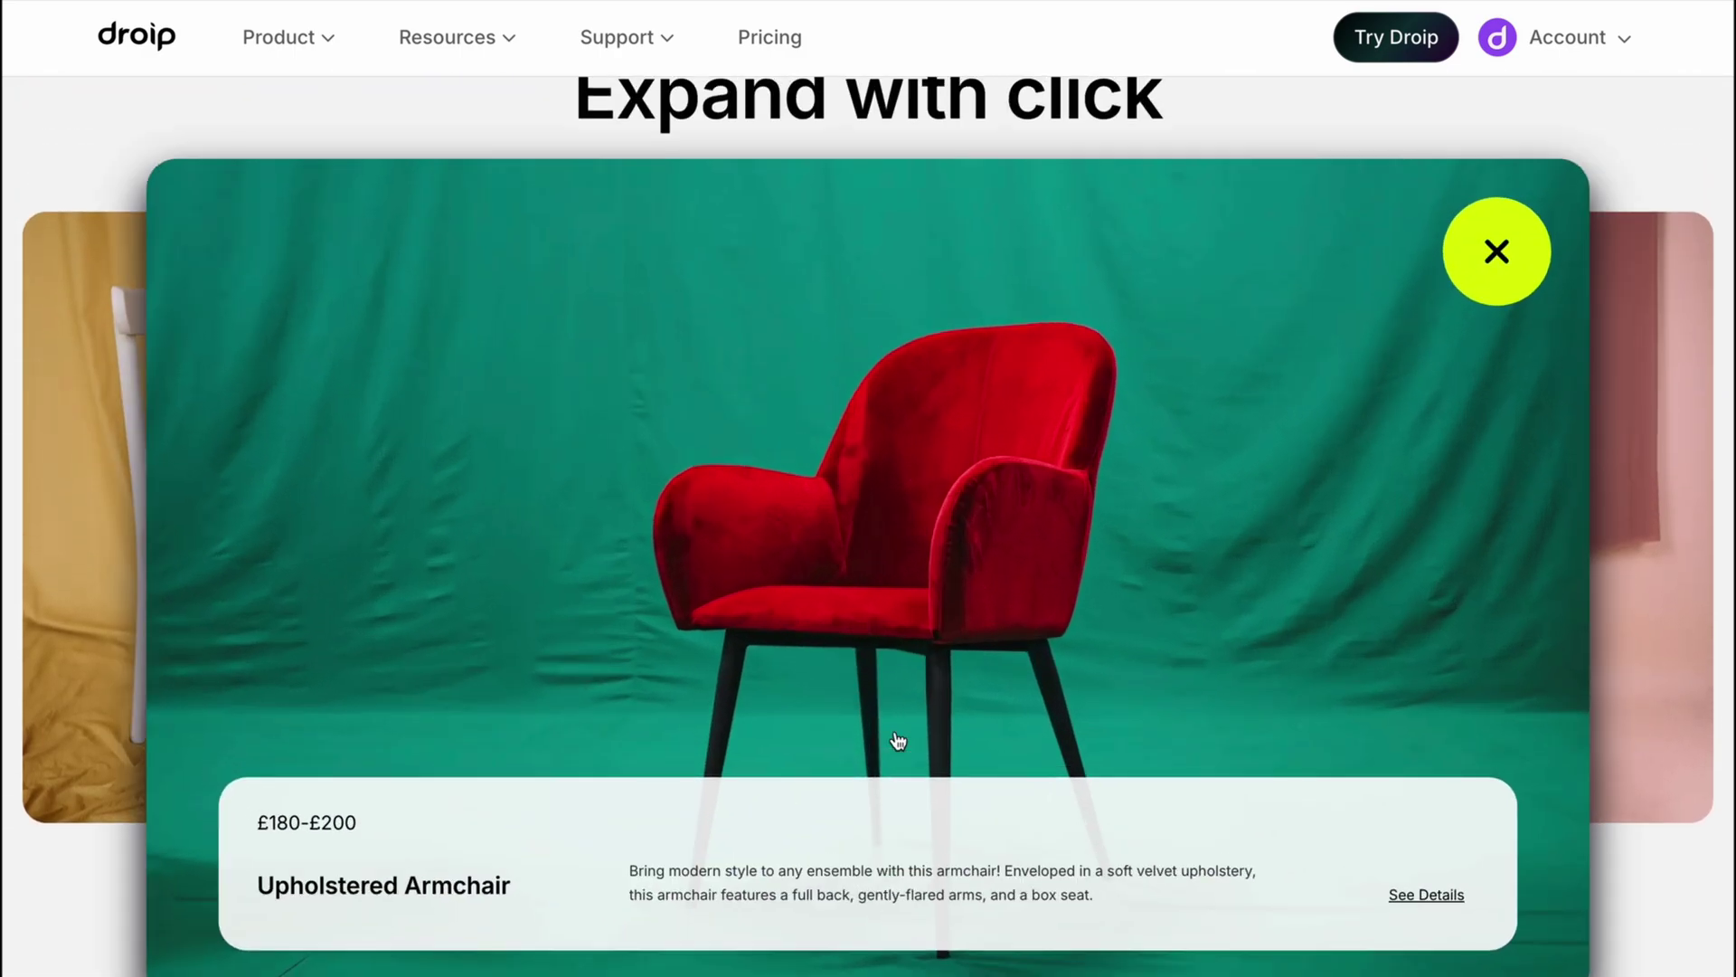
left_click(1521, 241)
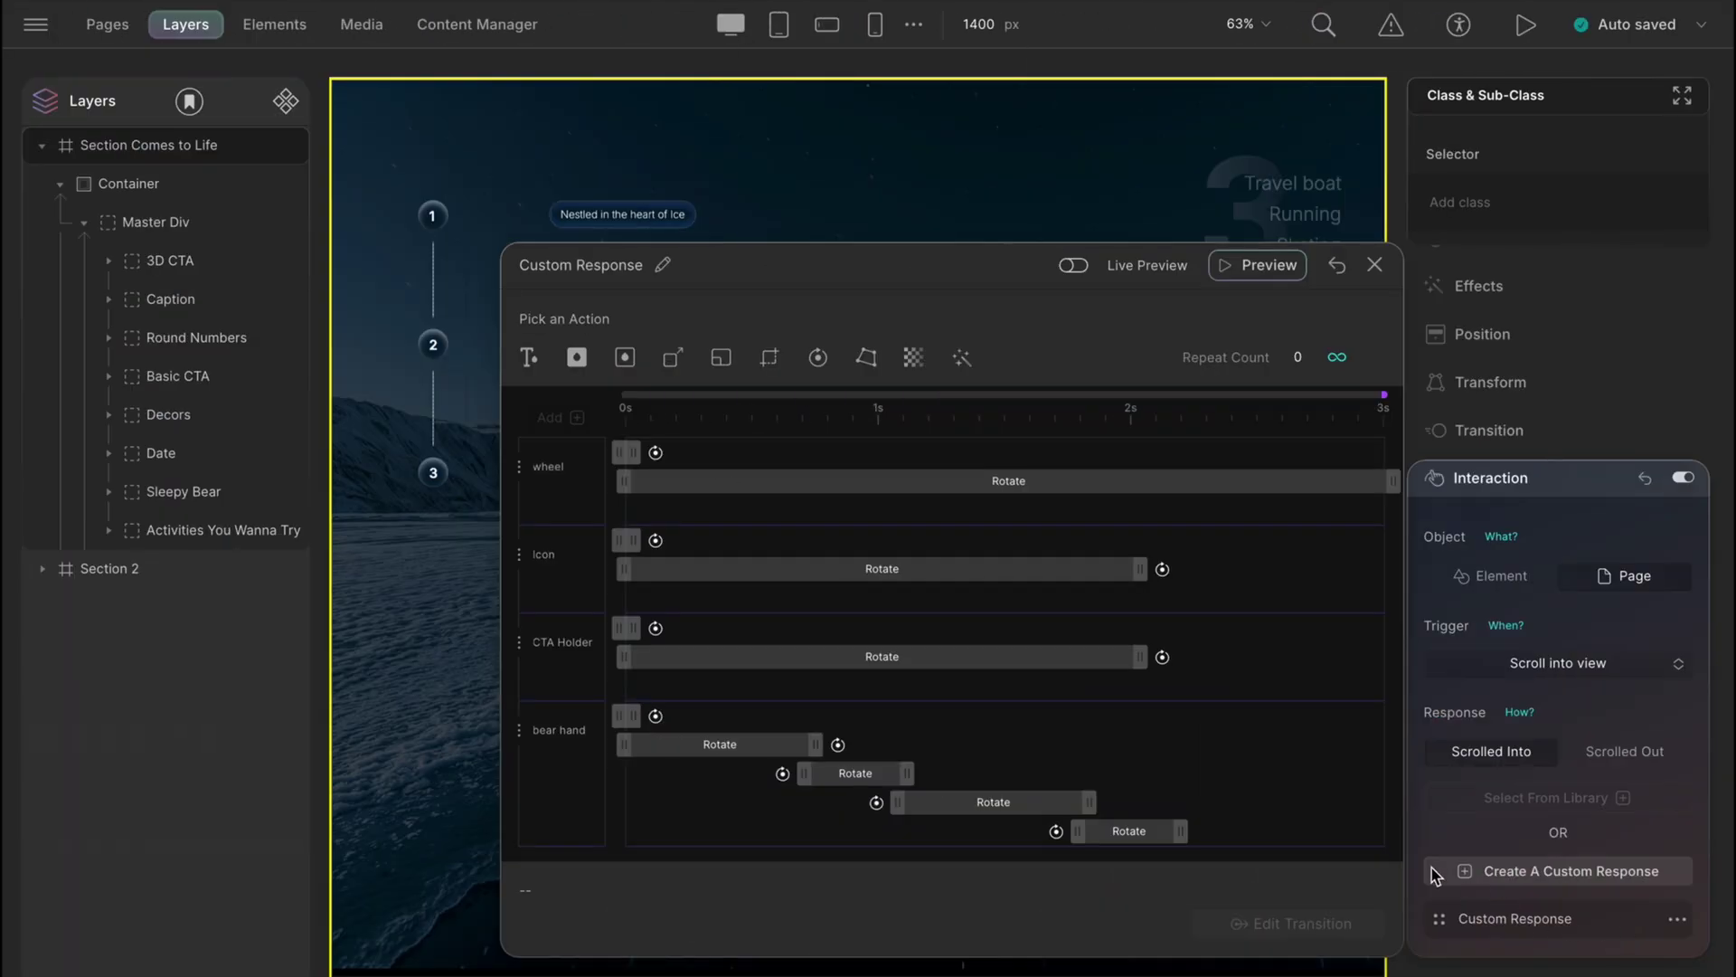
- Check the wheel's full-turn rotation, then view the page in live preview
left_click(1370, 483)
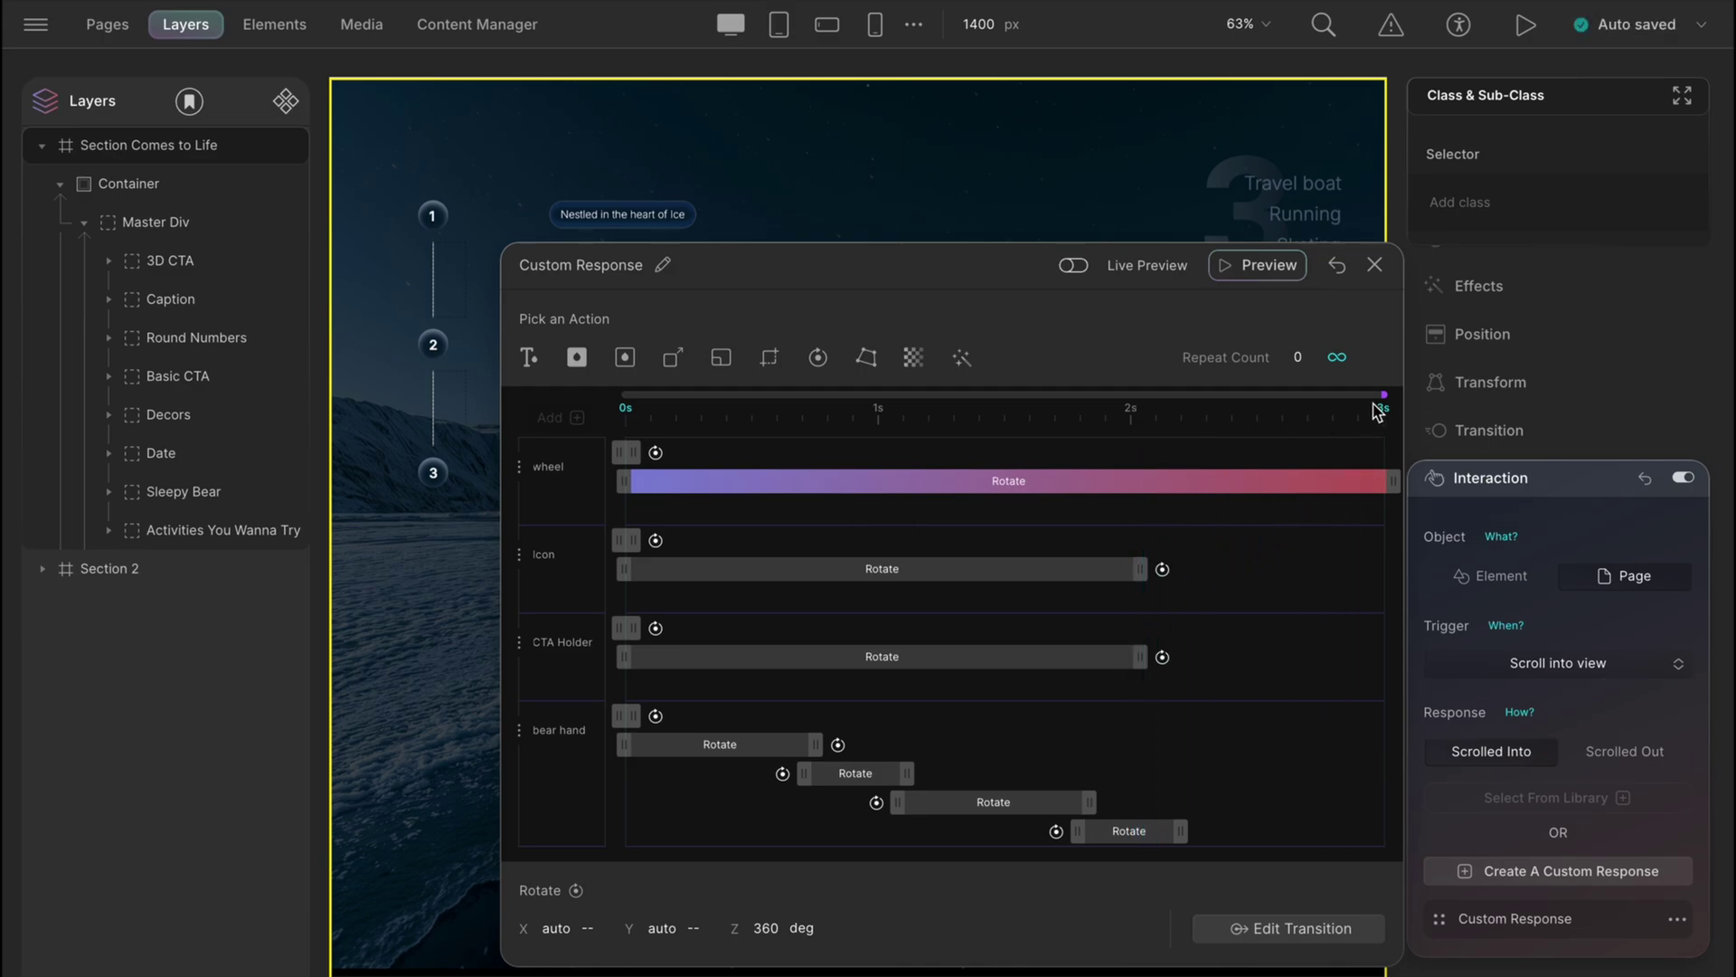
left_click(1527, 27)
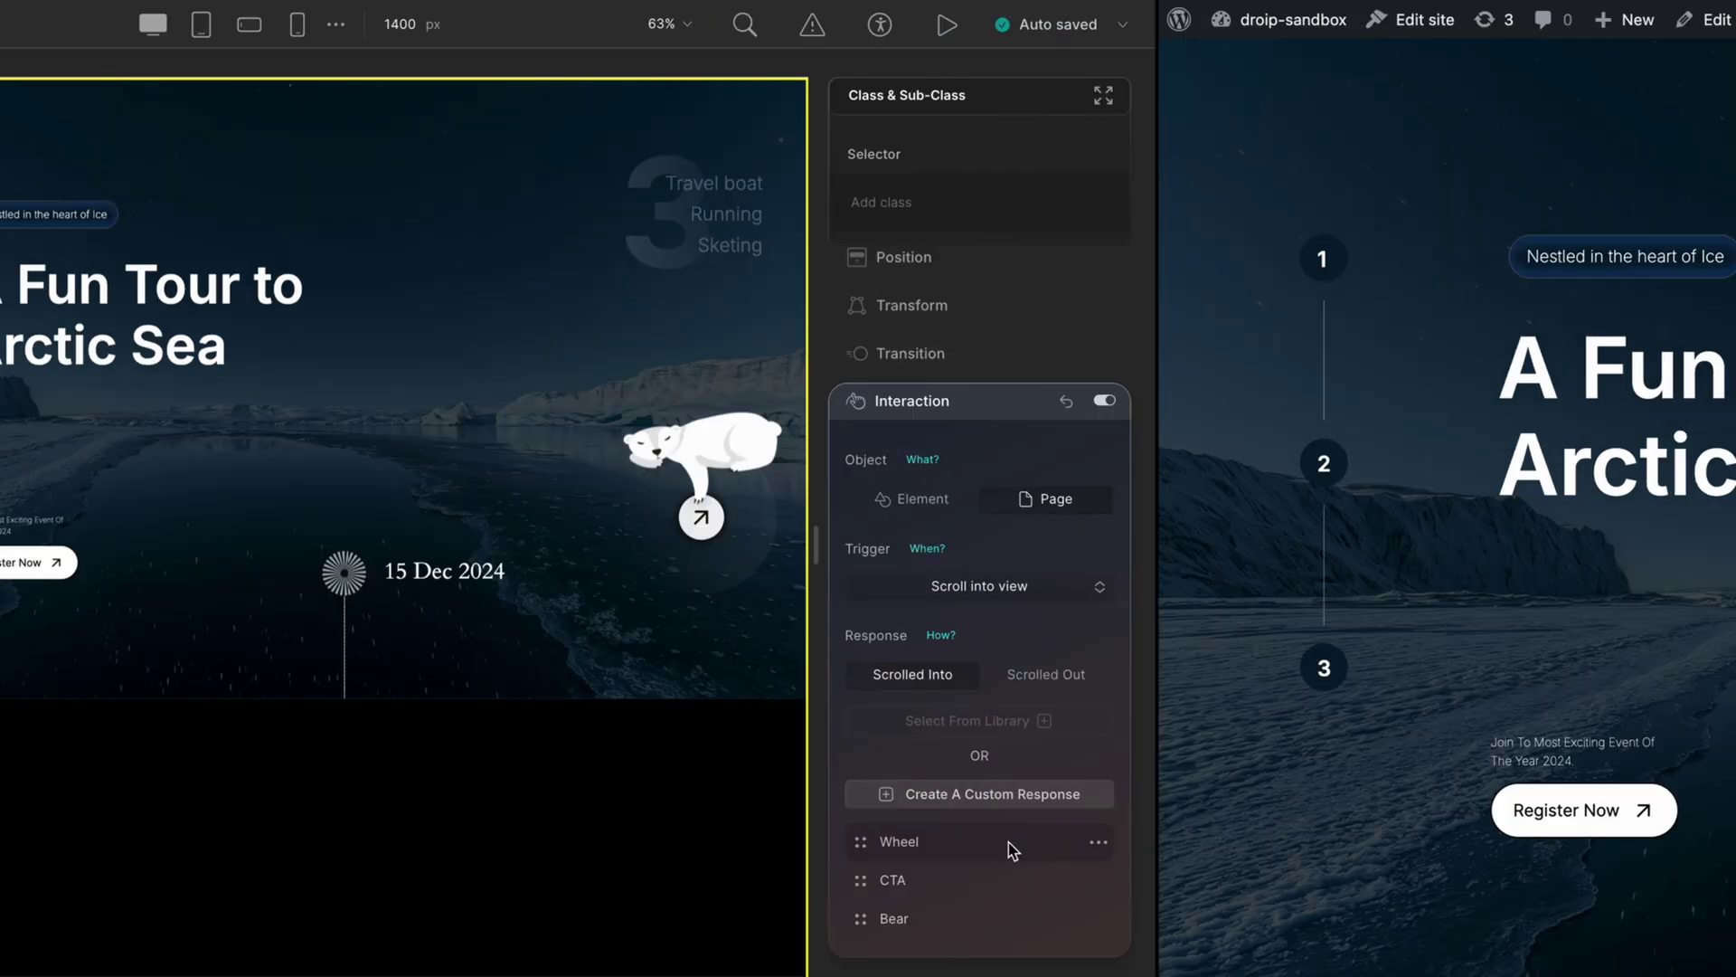
- Open the Wheel, CTA and Bear response timelines and spread their panels apart
left_click(1587, 843)
left_click(1578, 879)
left_click(1573, 919)
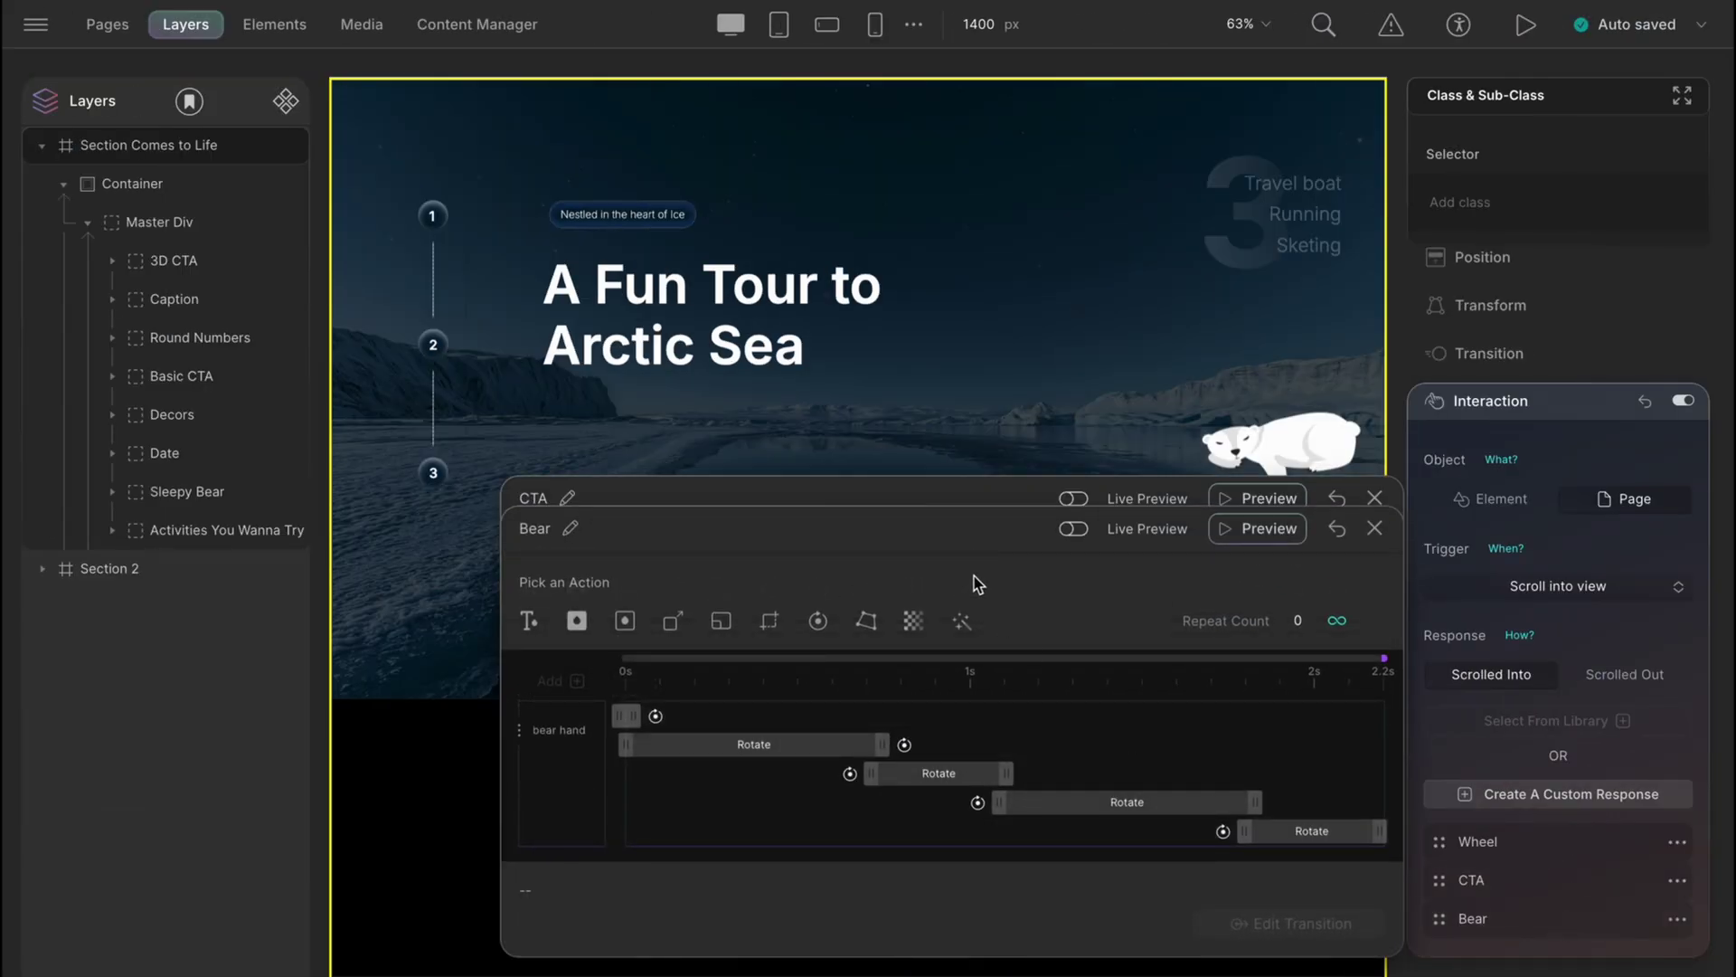
left_click_drag(931, 531, 458, 198)
left_click_drag(999, 504, 1220, 31)
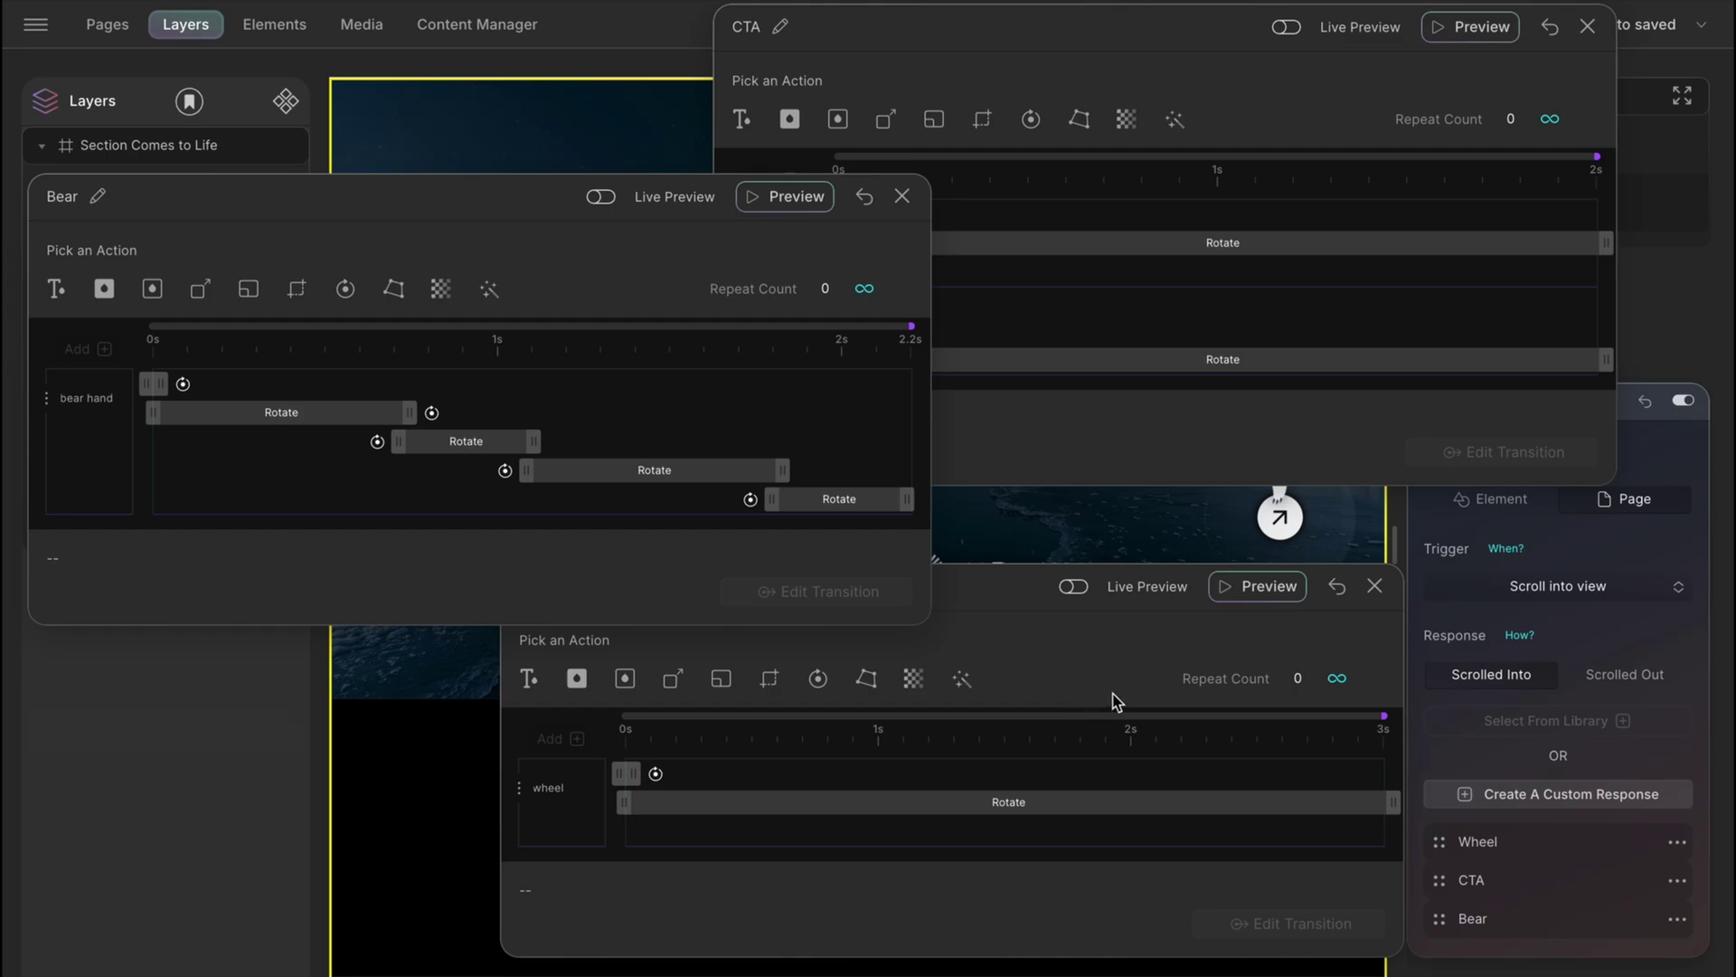
left_click_drag(1199, 28, 1136, 205)
- Preview the page live and inspect the bear hand swing and CTA holder rotations
left_click(1524, 23)
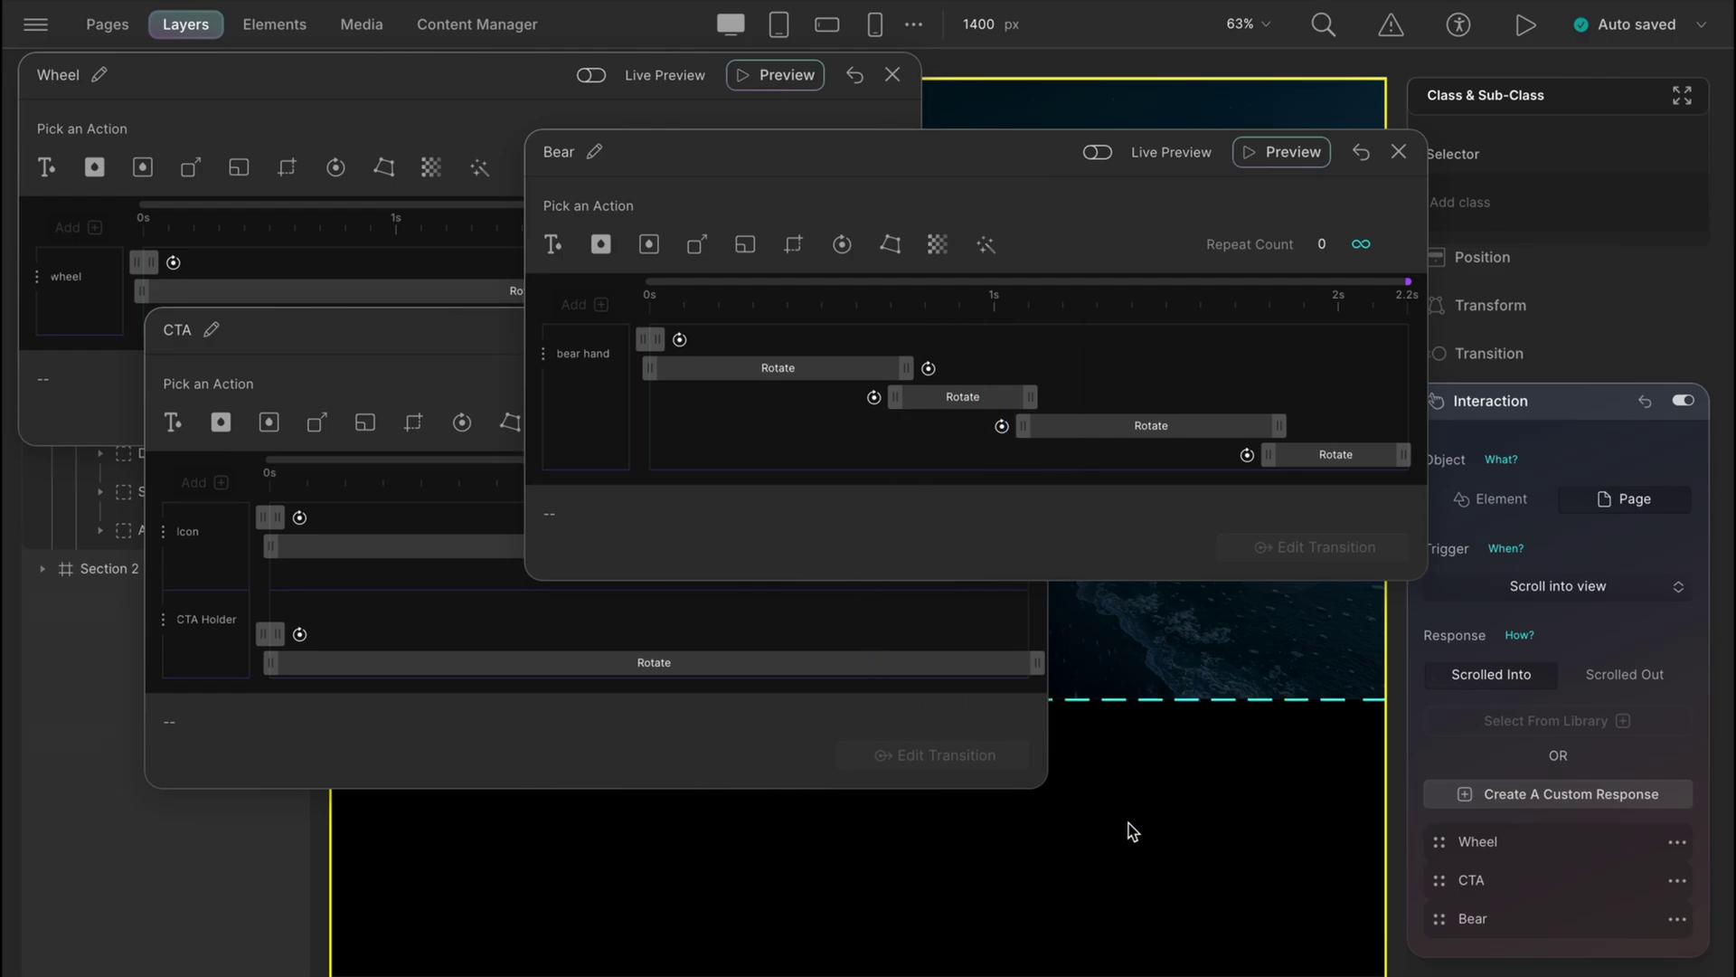
left_click(775, 375)
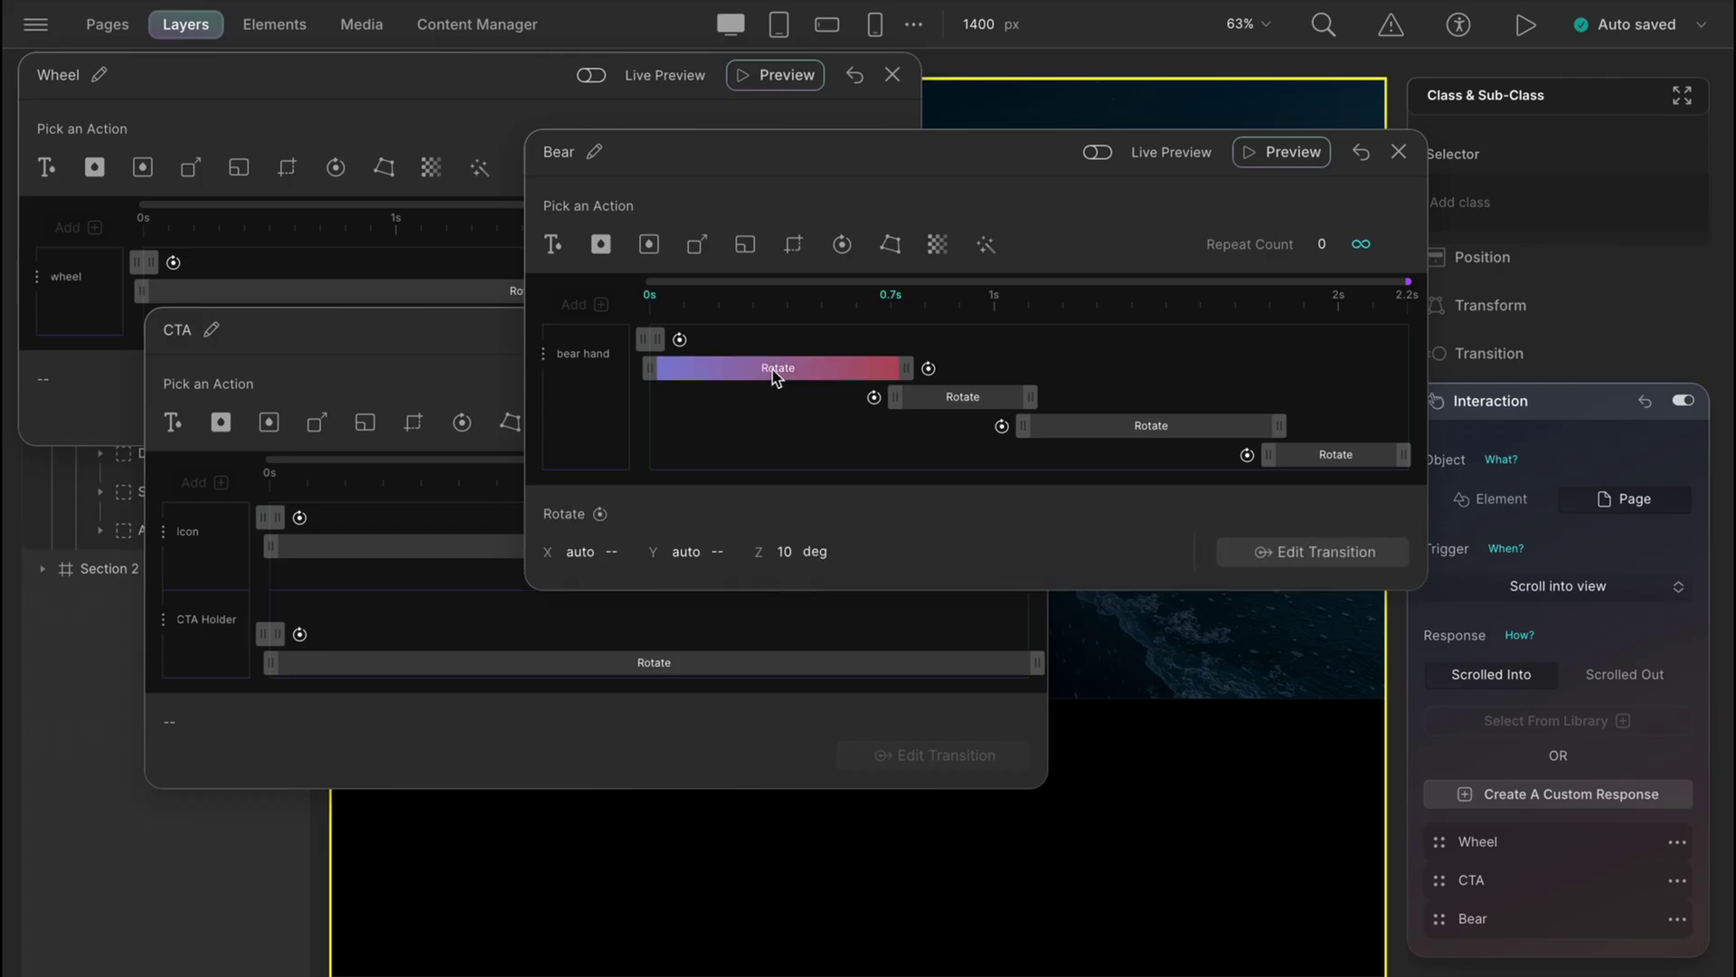
left_click(703, 670)
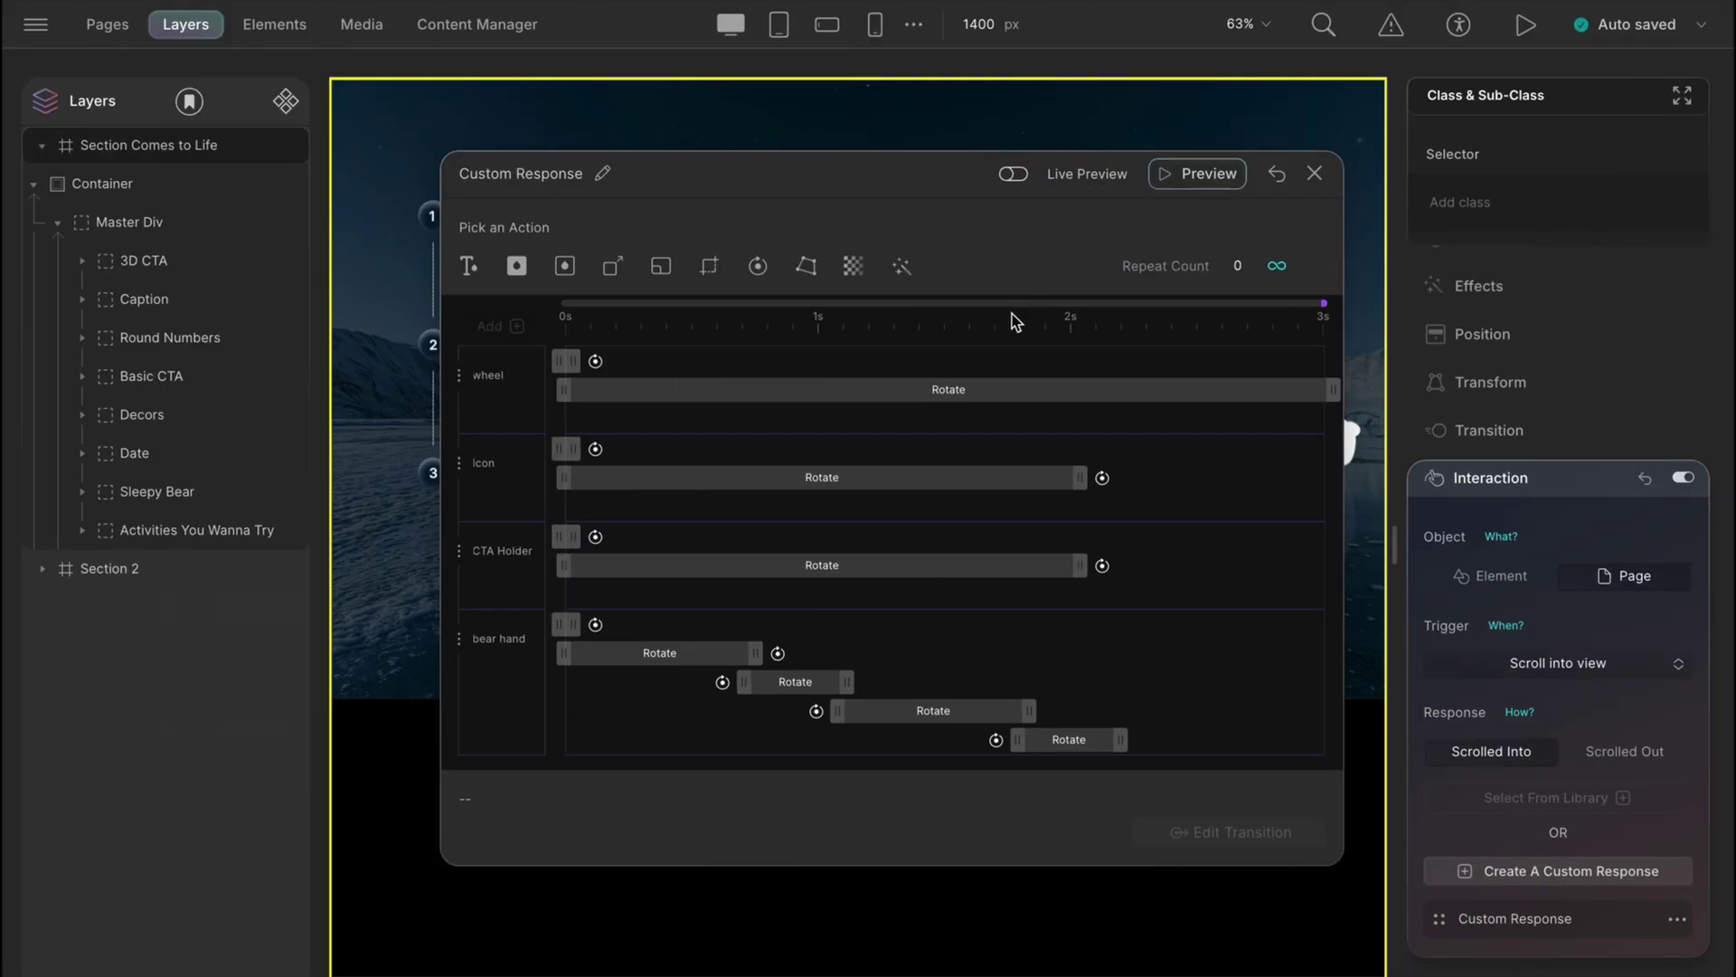
- Inspect the wheel's 360-degree rotate track across the 3-second timeline
left_click(1009, 393)
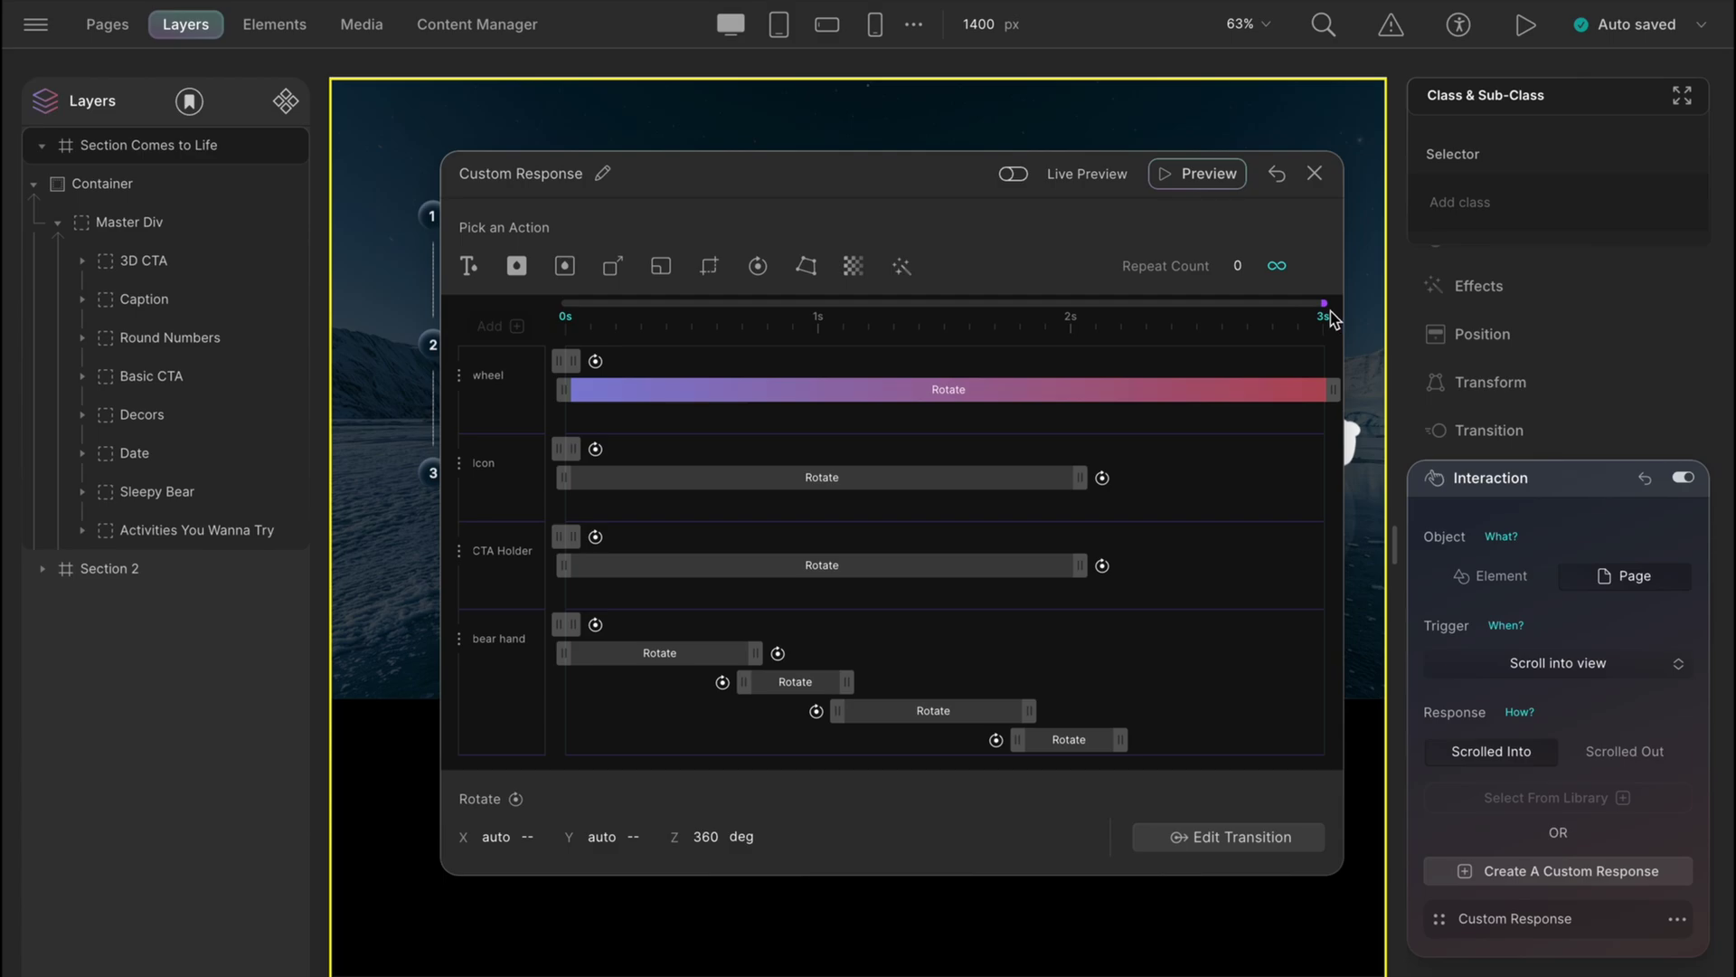